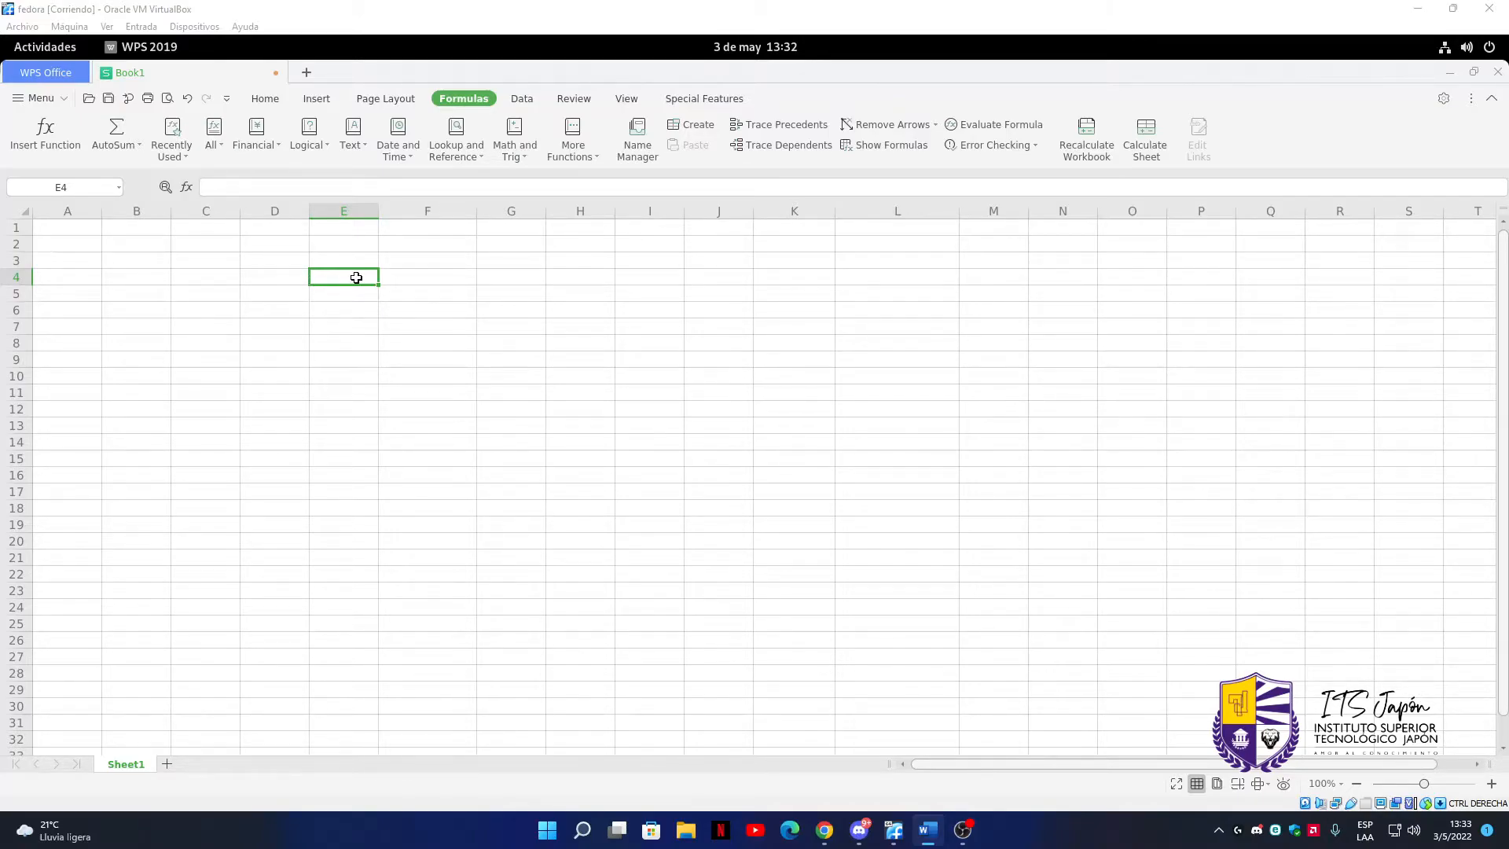
# Enter 1 in cell E4 and 2 in cell F4
pyautogui.doubleClick(356, 277)
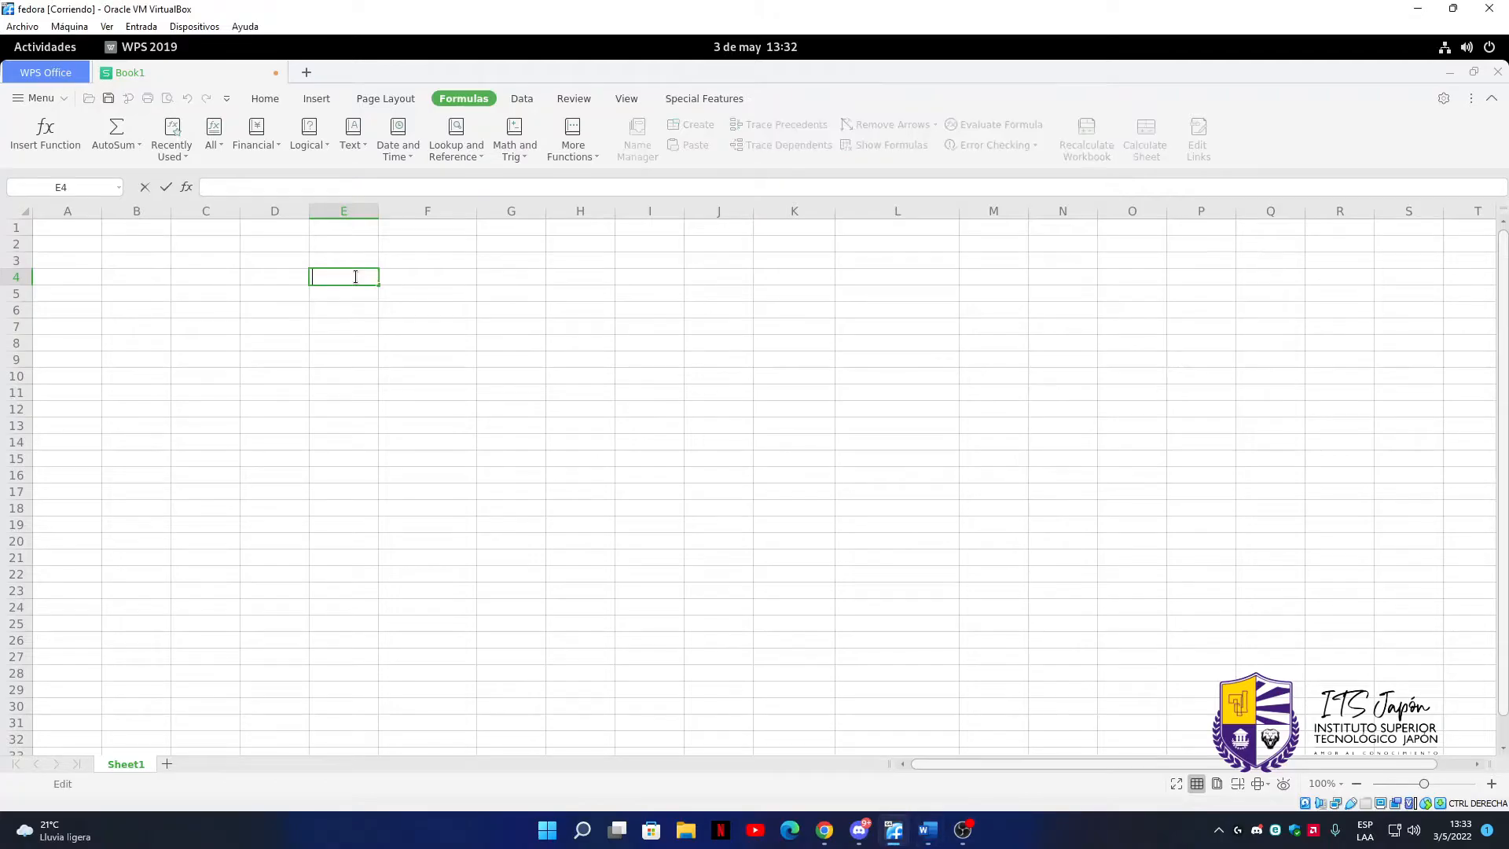
pyautogui.write('1')
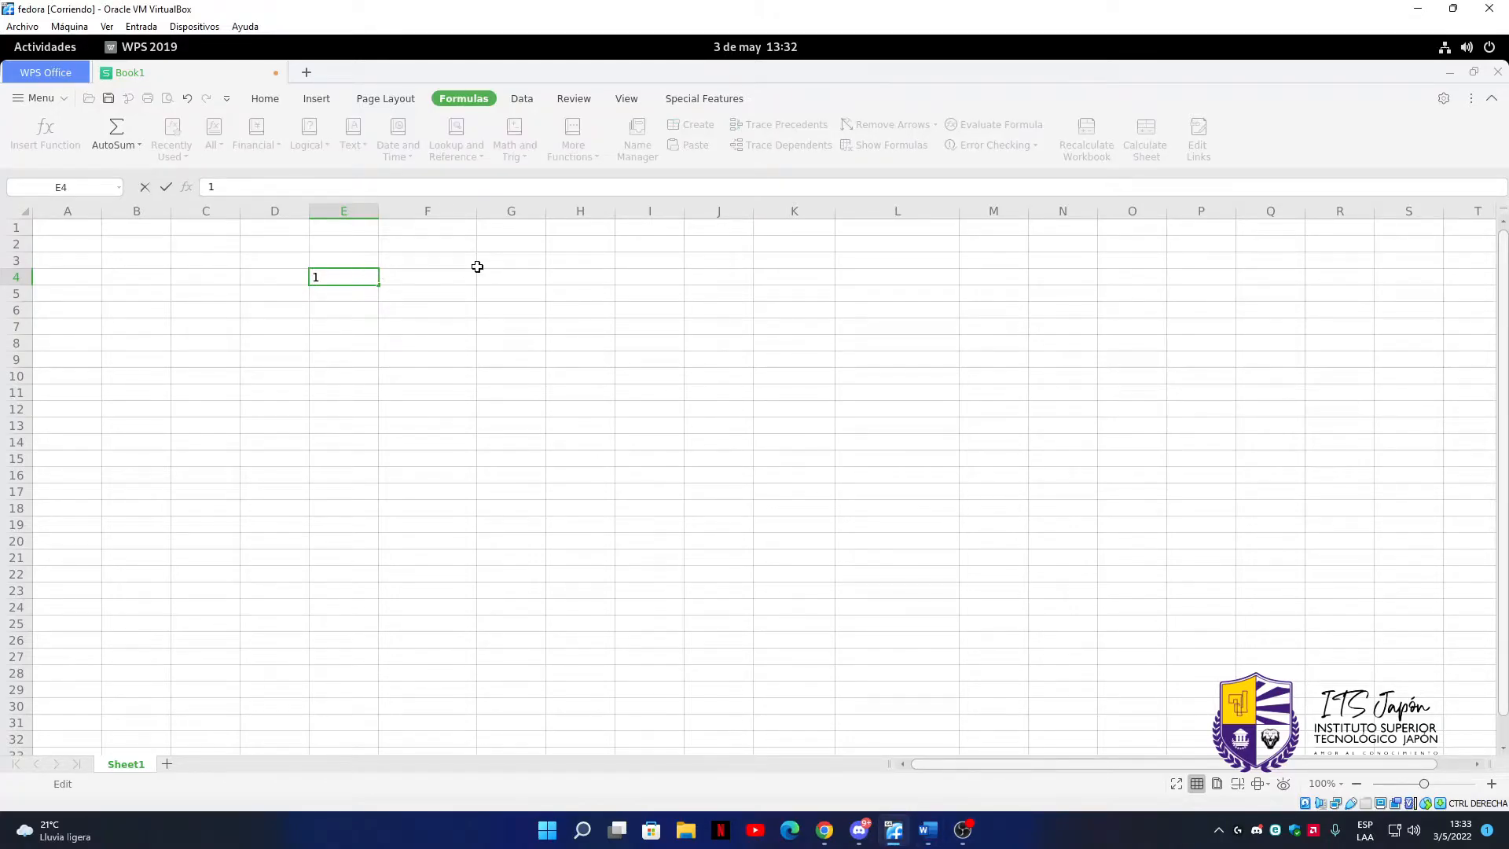
pyautogui.click(435, 280)
pyautogui.write('2')
# Add up E4 and F4 in cell G4 with the formula =SUM(E4:F4)
pyautogui.click(521, 278)
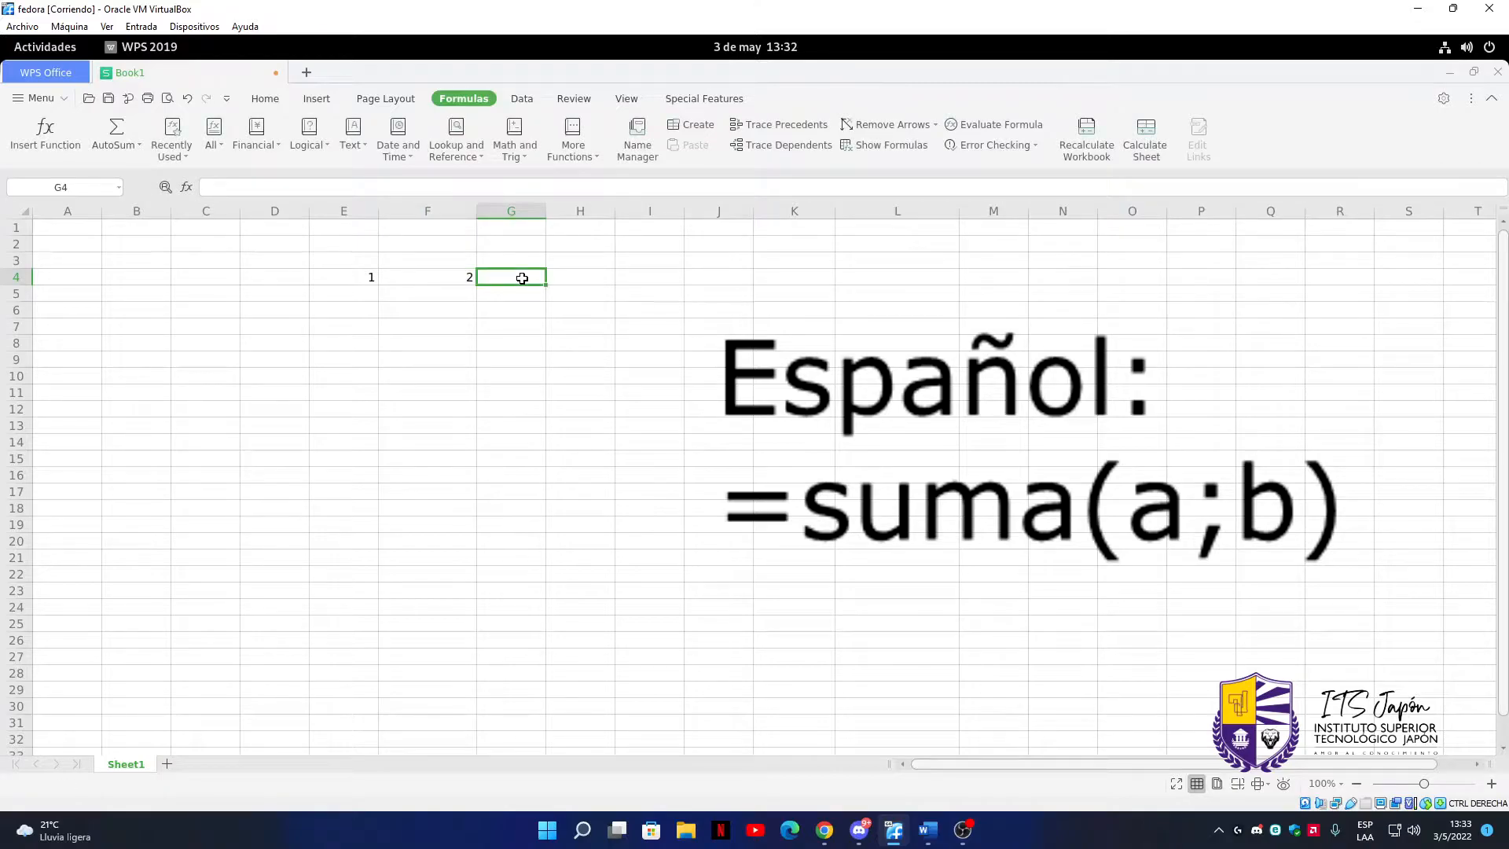
pyautogui.write('=')
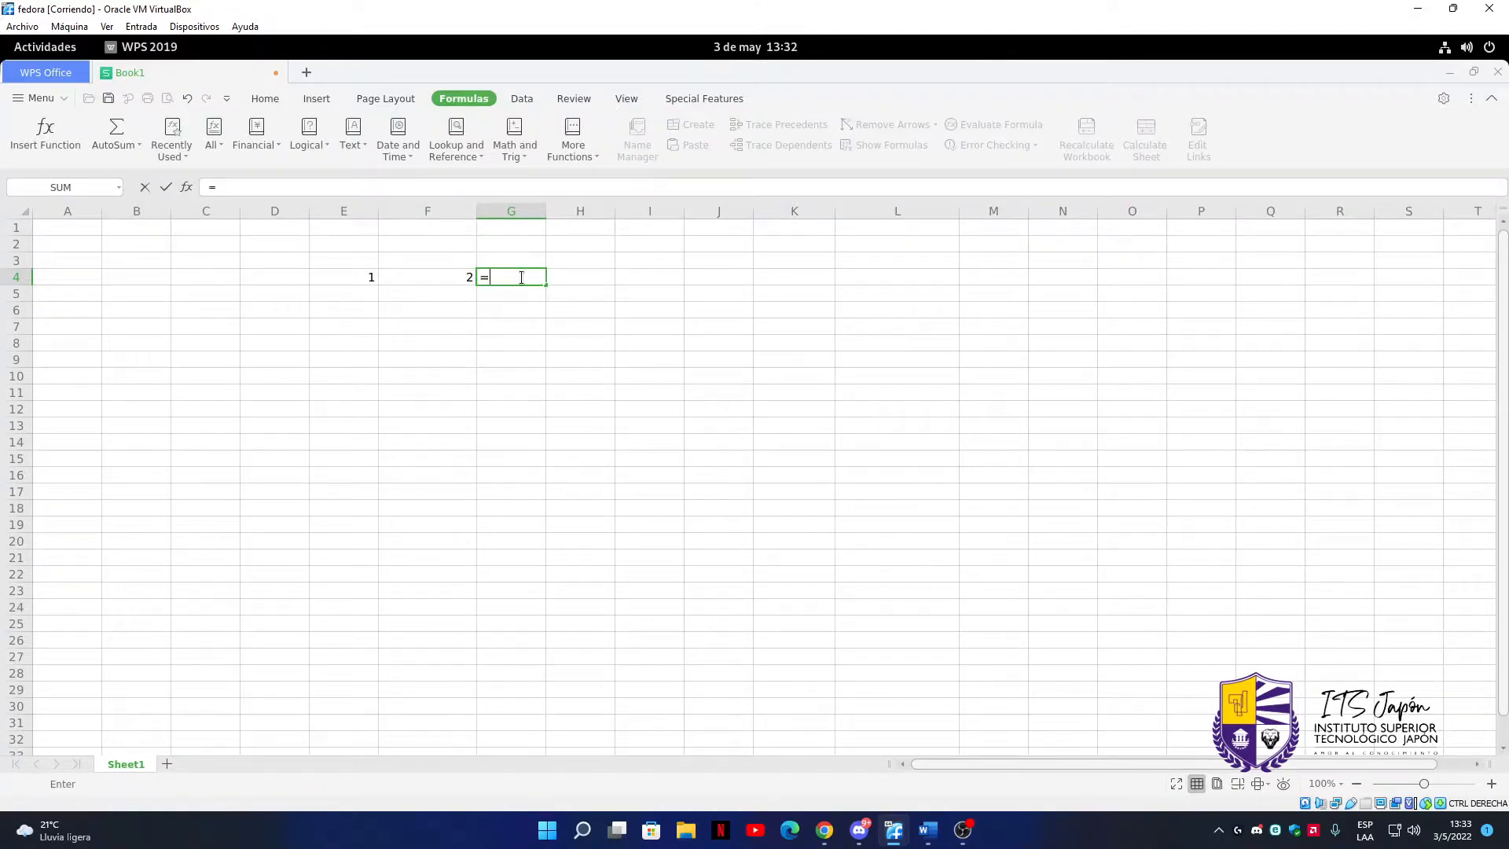
pyautogui.write('S')
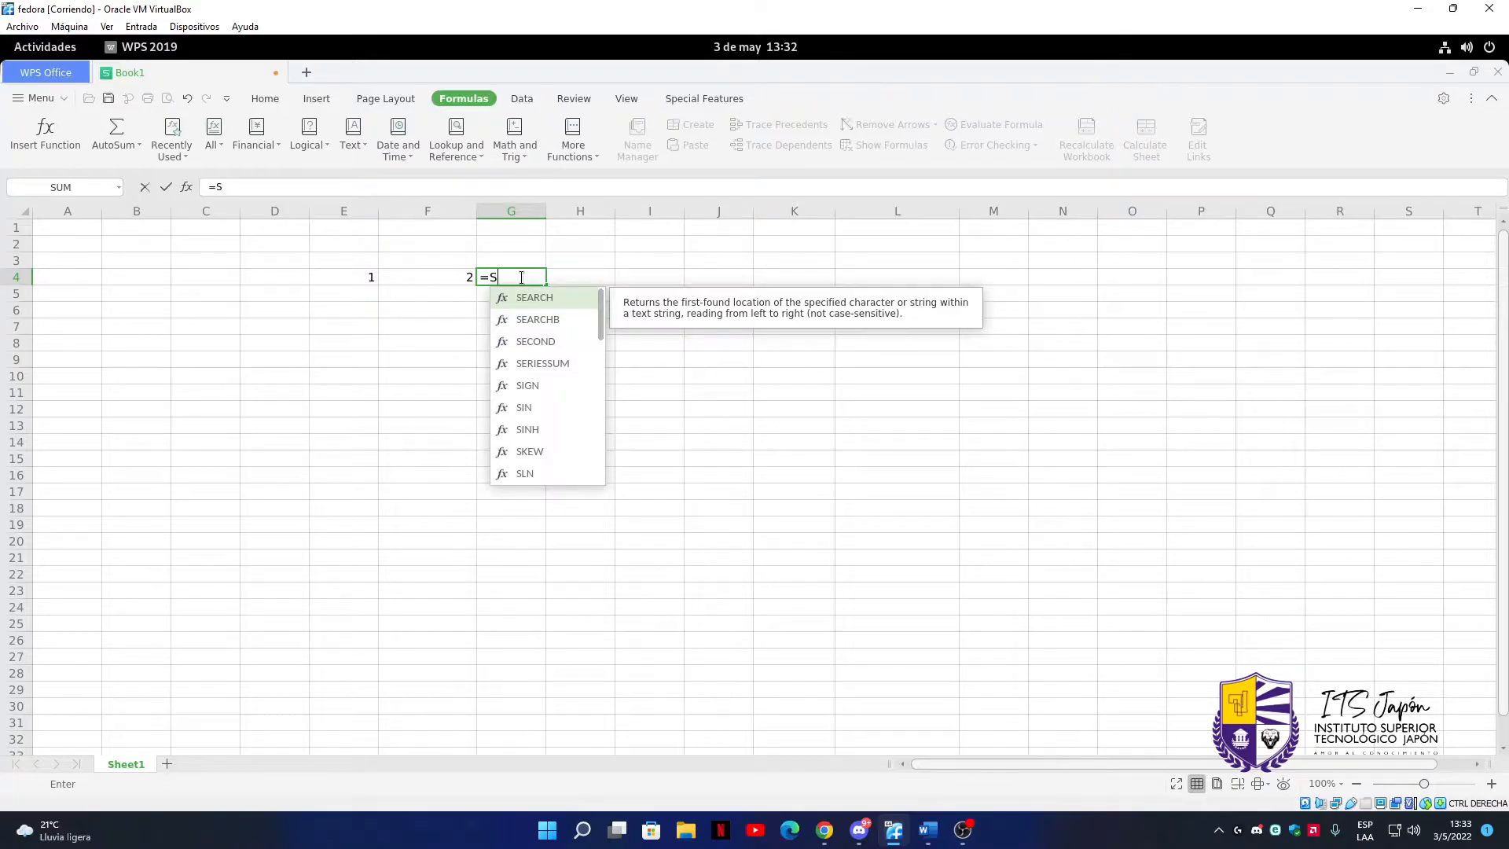
pyautogui.write('um')
pyautogui.press('Tab')
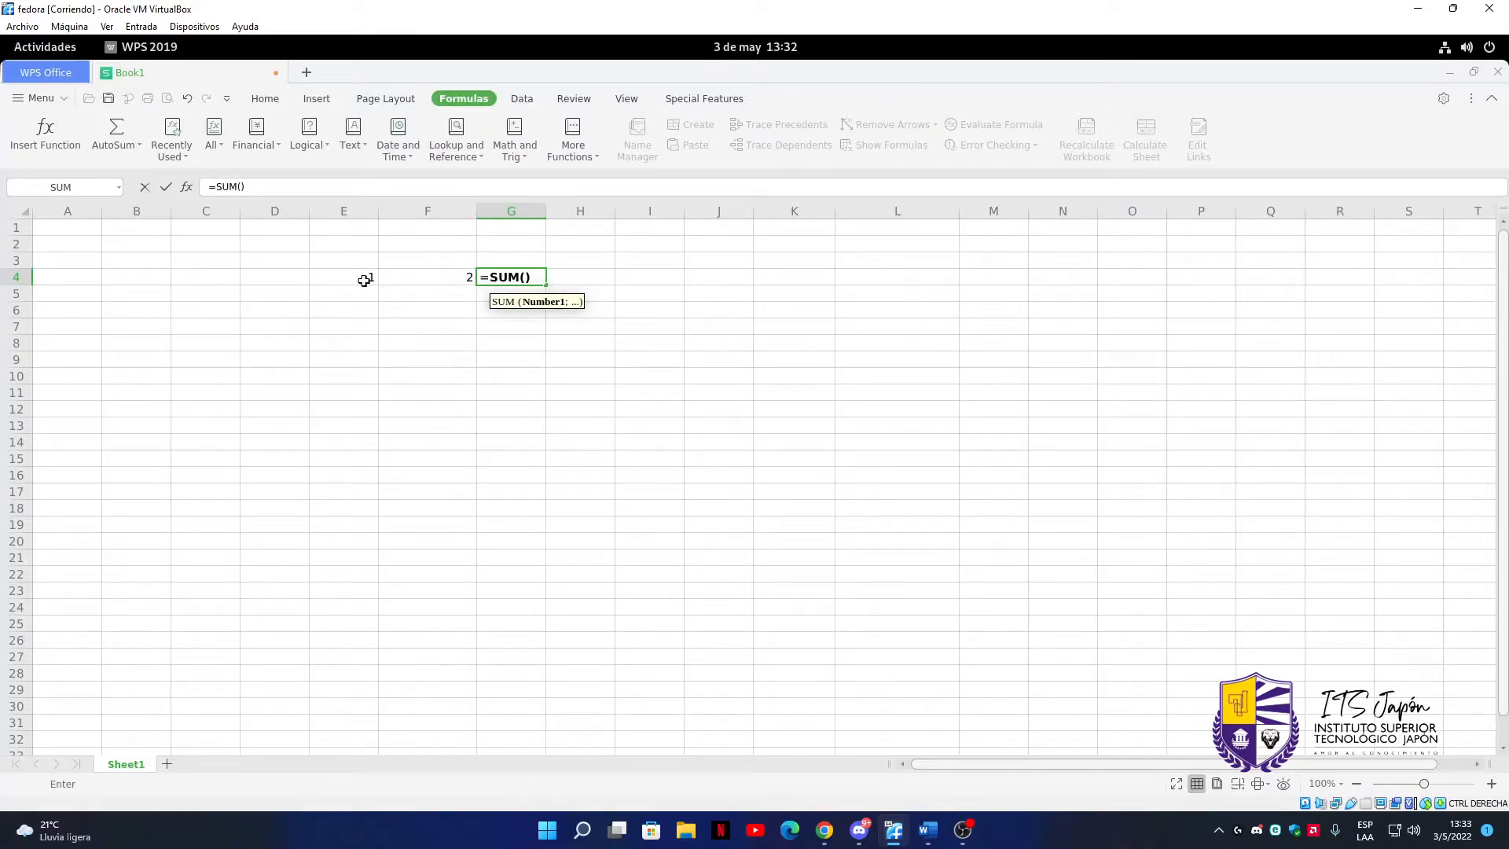
pyautogui.moveTo(367, 280); pyautogui.dragTo(440, 276)
pyautogui.press('Return')
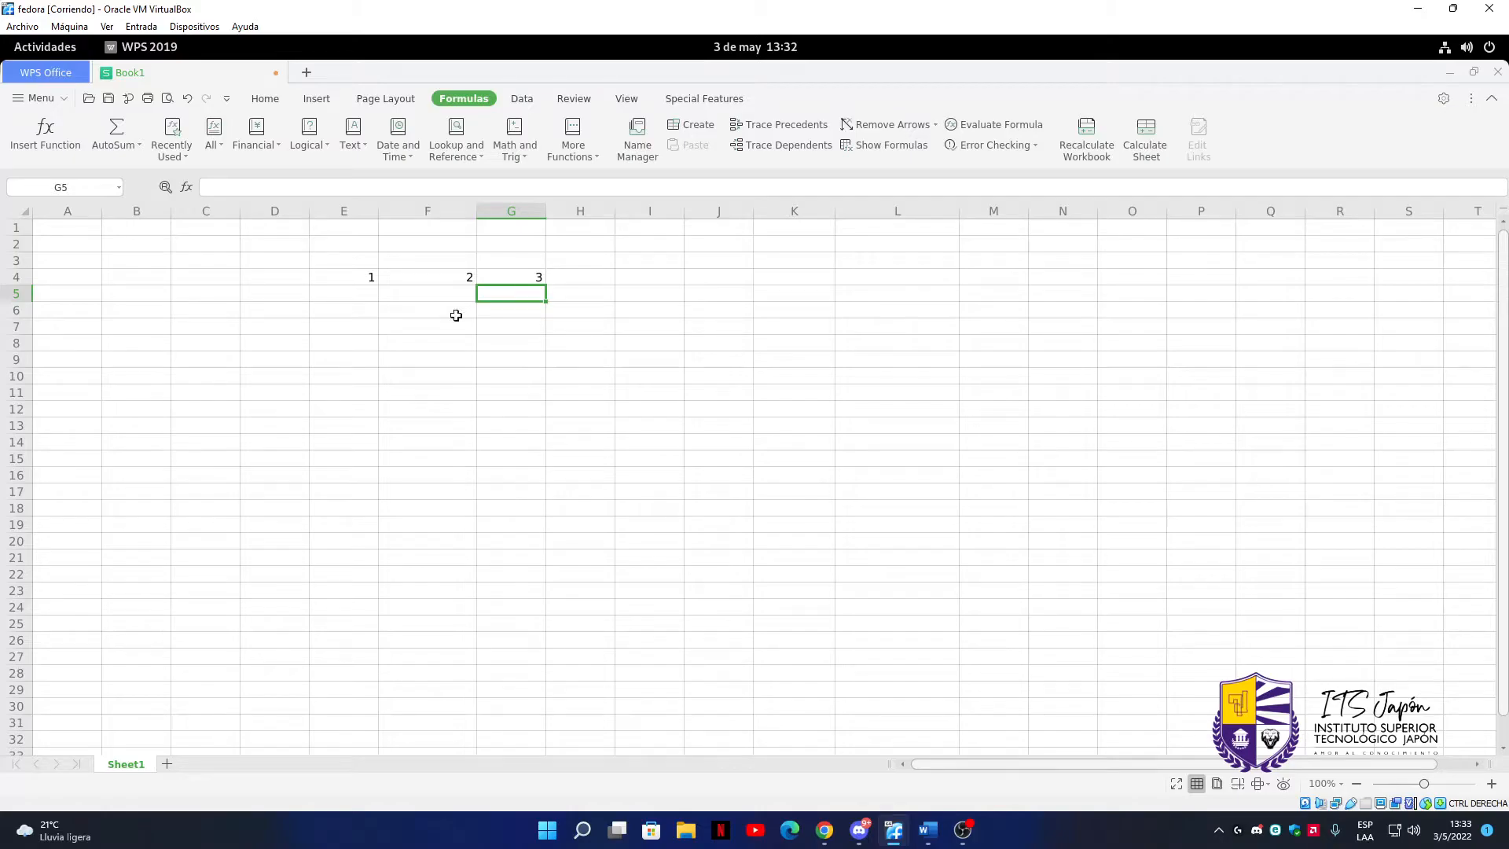
# Replace the sum in cell G4 with the subtraction formula =E4-F4
pyautogui.doubleClick(527, 283)
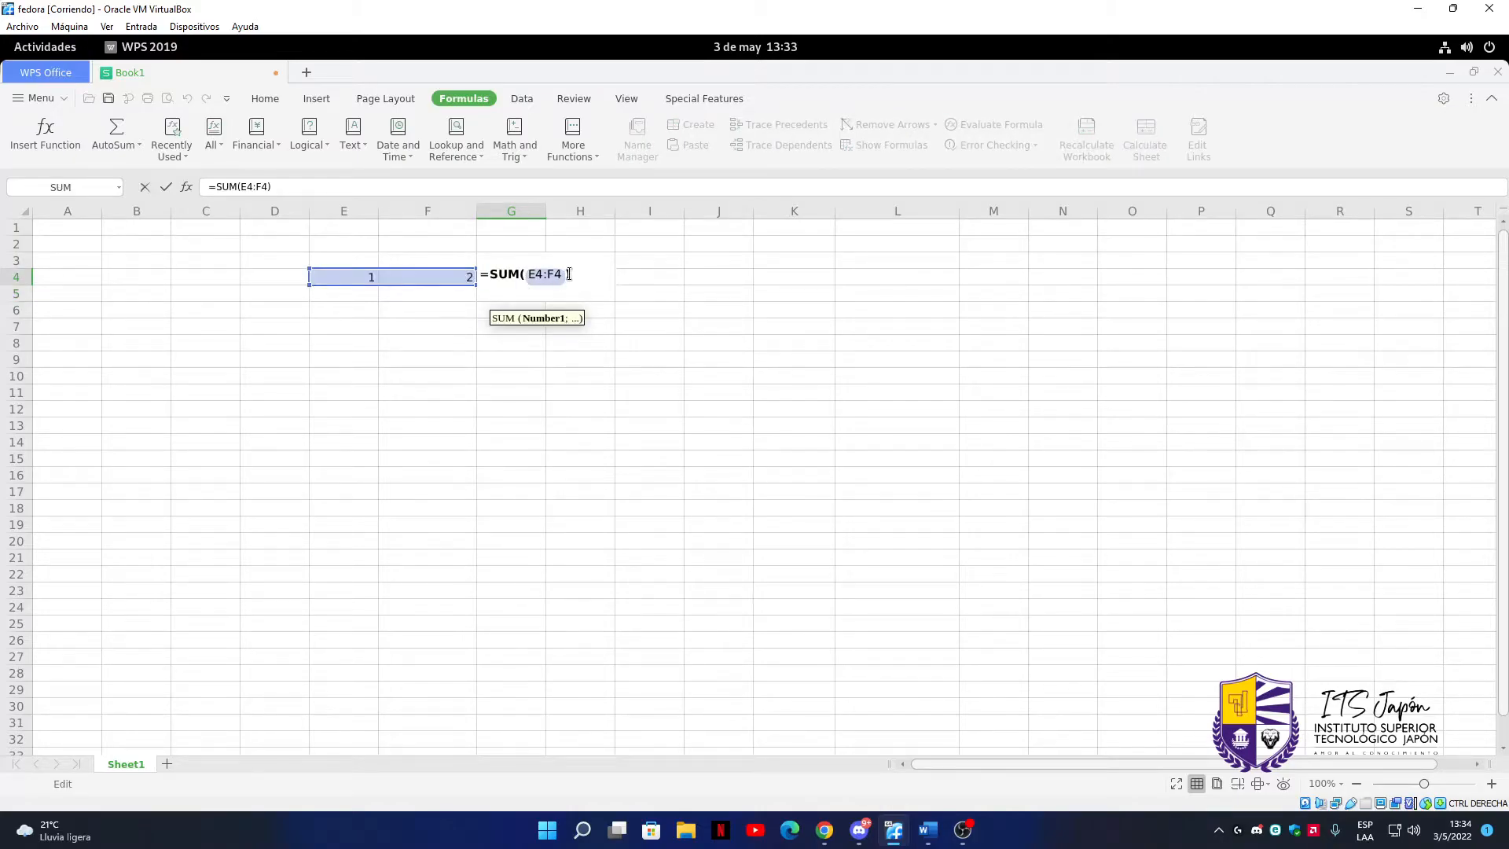
pyautogui.moveTo(568, 275); pyautogui.dragTo(486, 273)
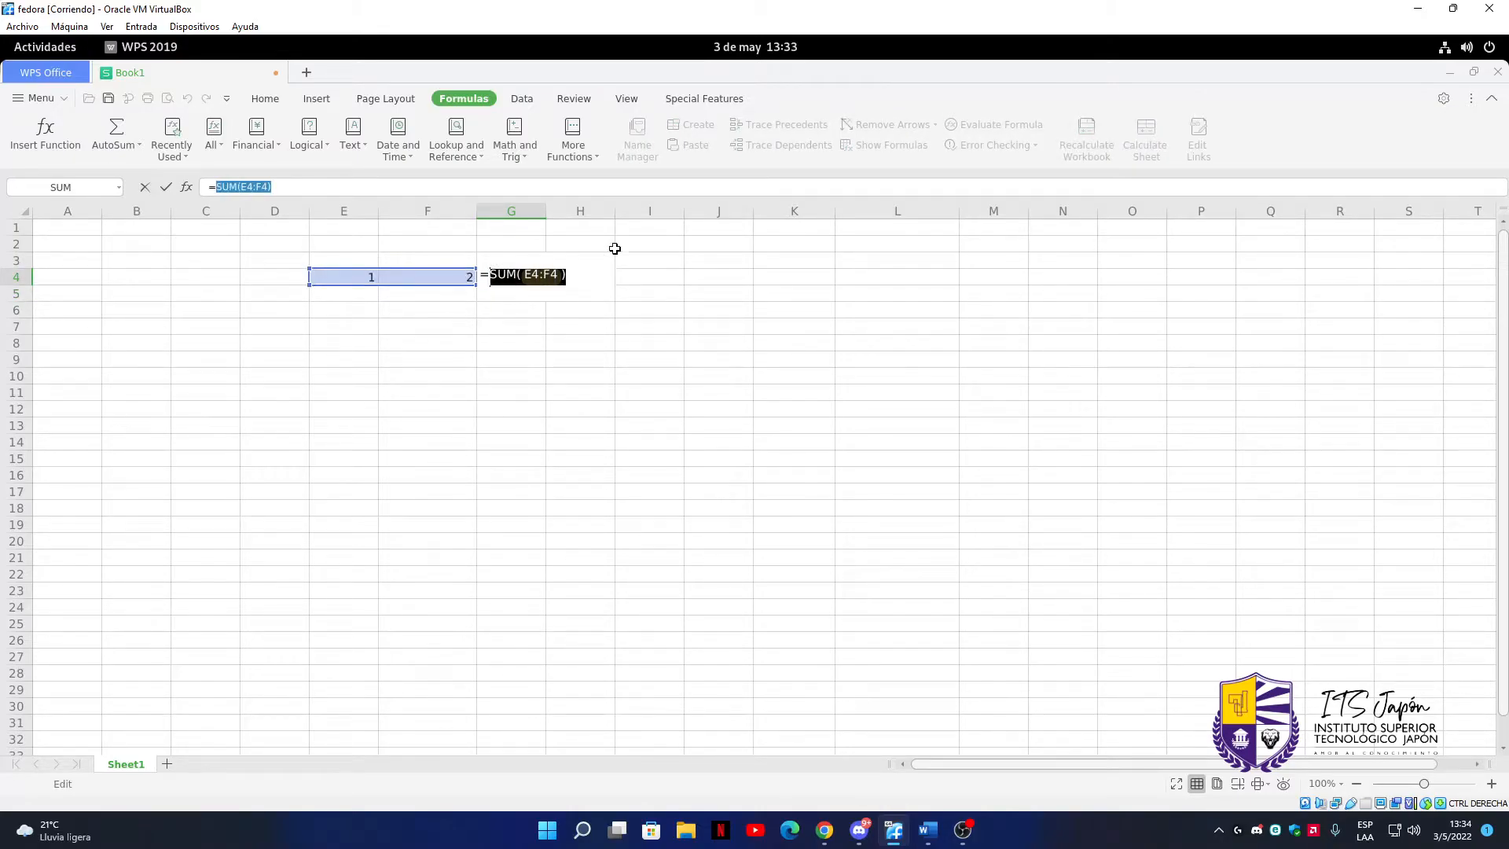
pyautogui.press('BackSpace')
pyautogui.click(370, 277)
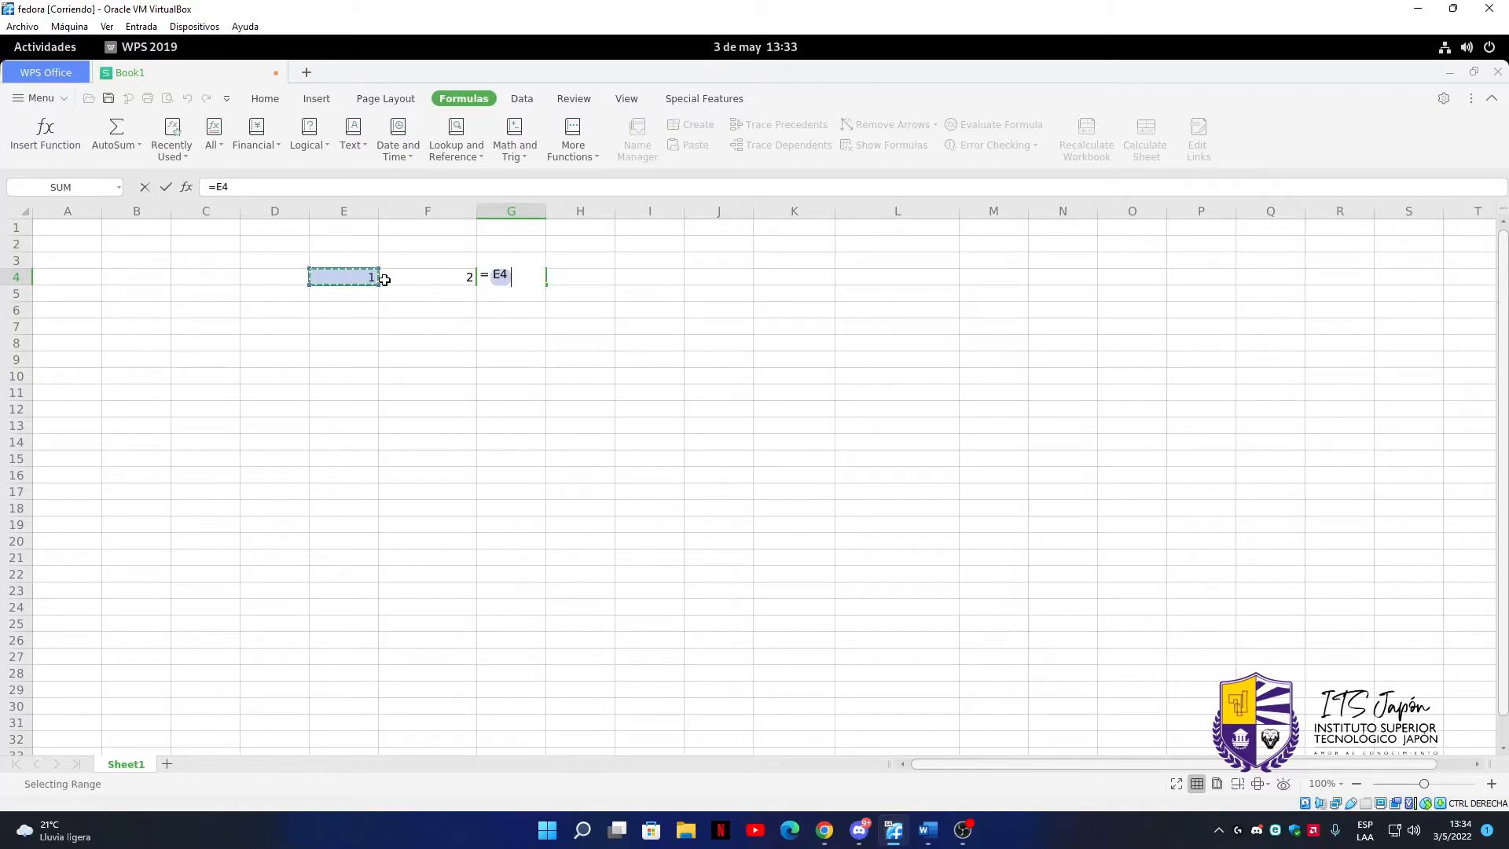
pyautogui.write('-')
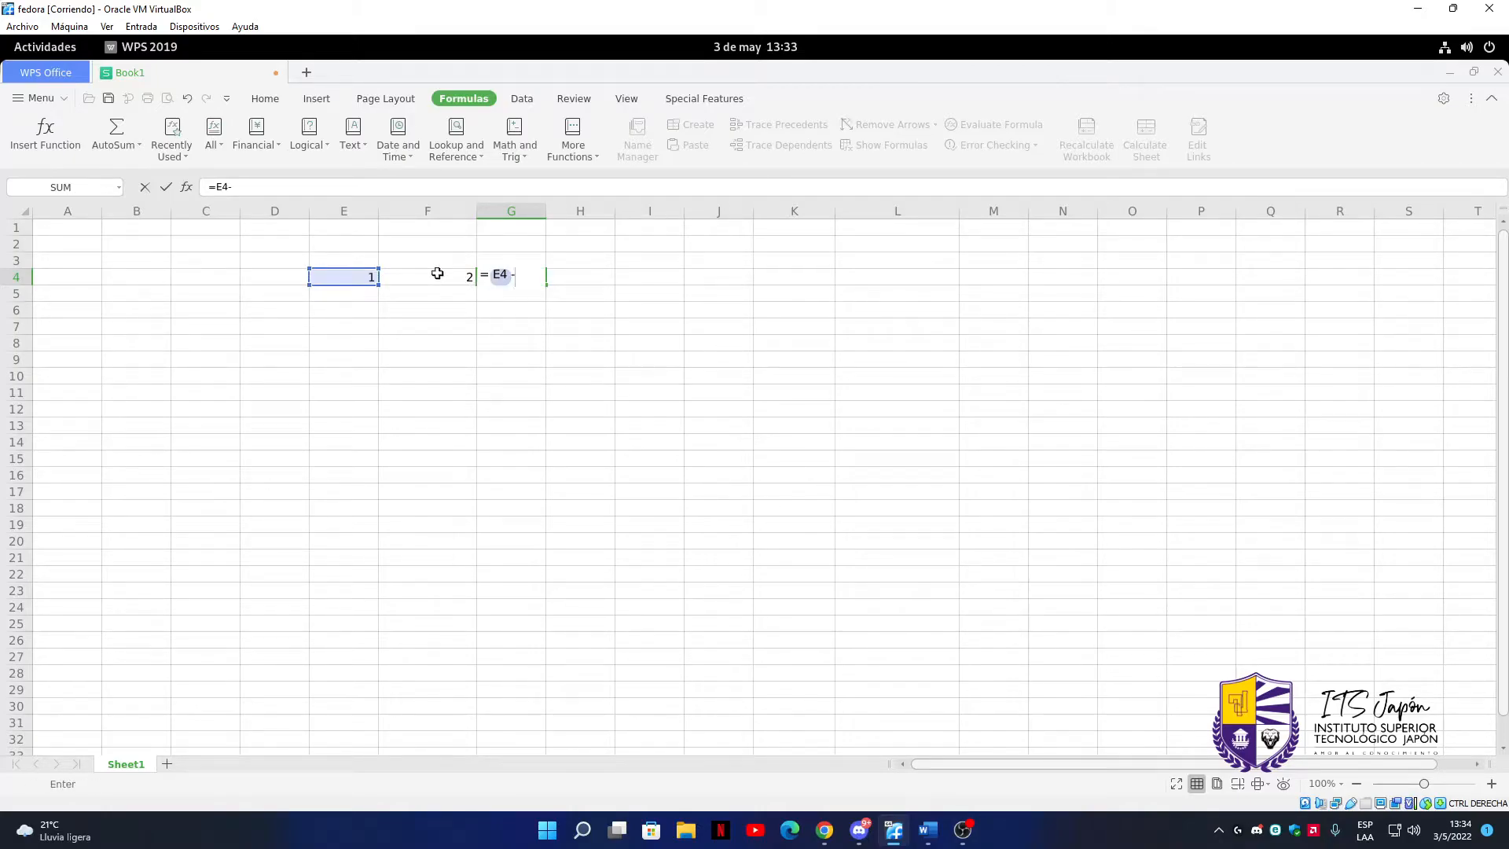
pyautogui.click(438, 281)
pyautogui.press('Return')
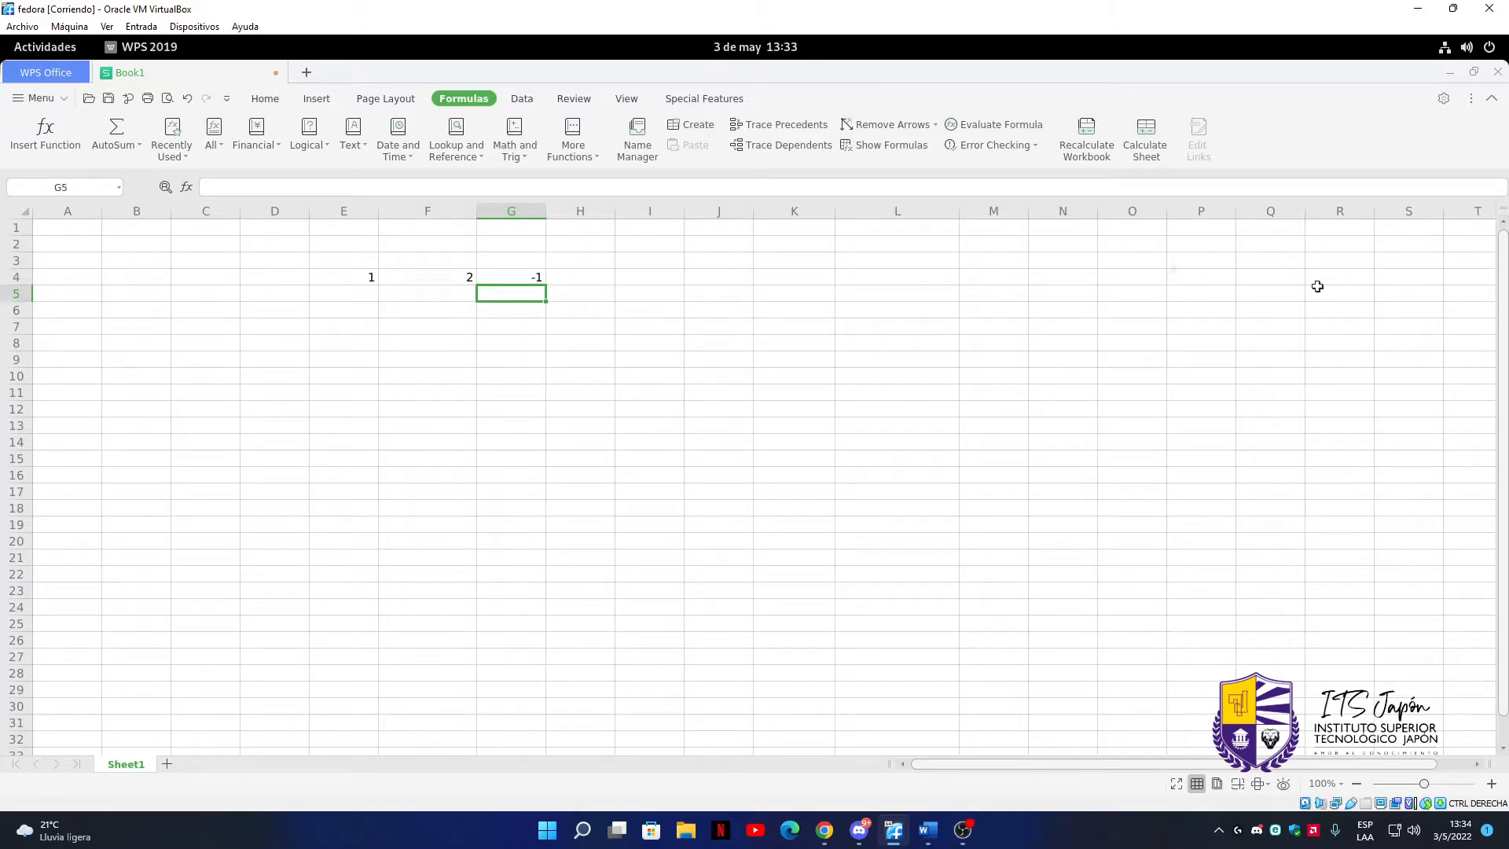
# Change the formula in cell G4 to the multiplication =E4*F4
pyautogui.doubleClick(537, 276)
pyautogui.press('Left')
pyautogui.press('Left')
pyautogui.press('BackSpace')
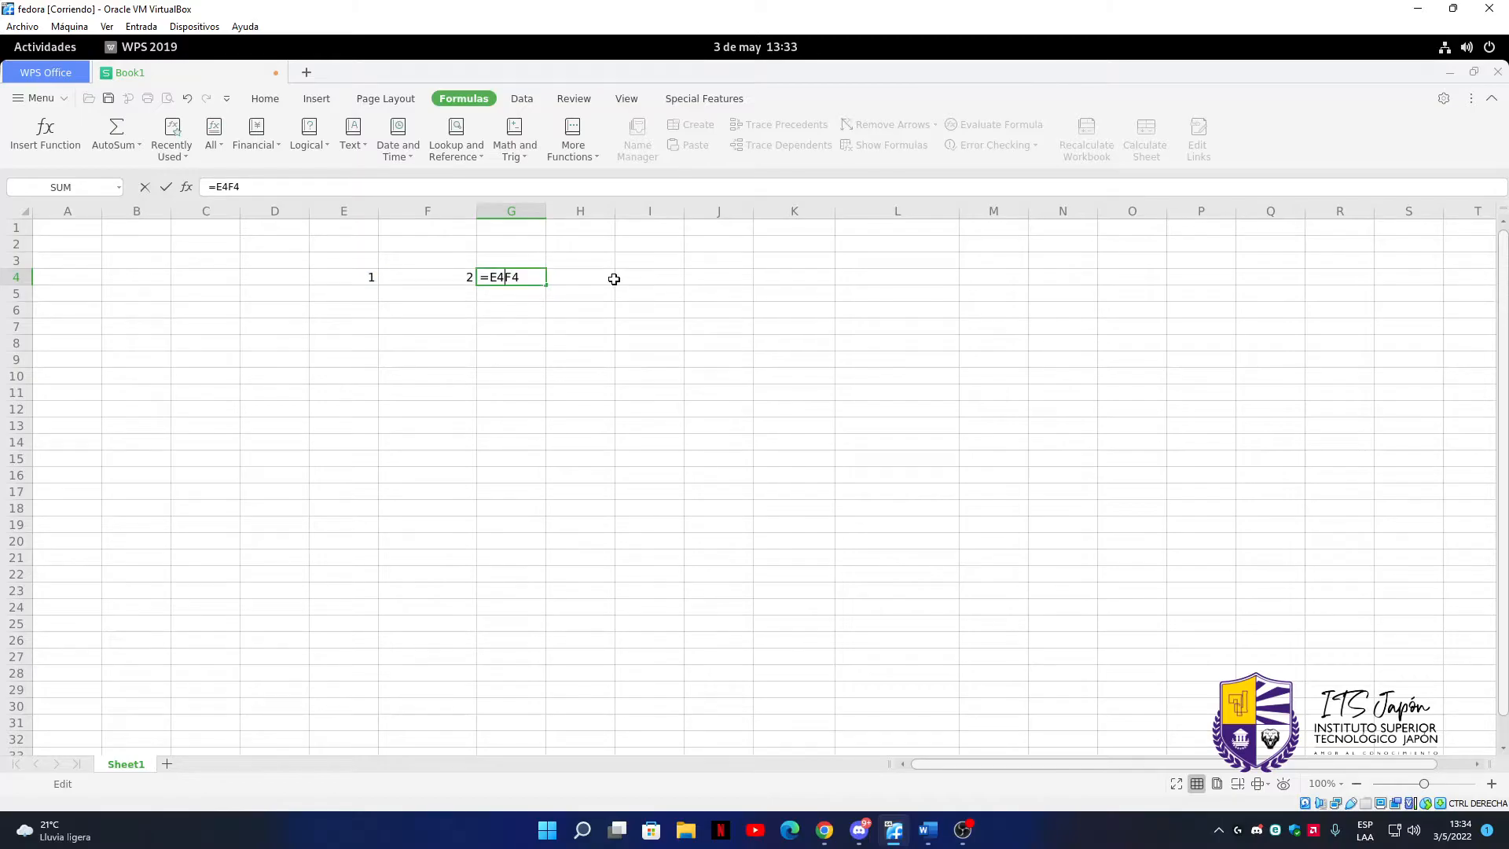
pyautogui.write('-')
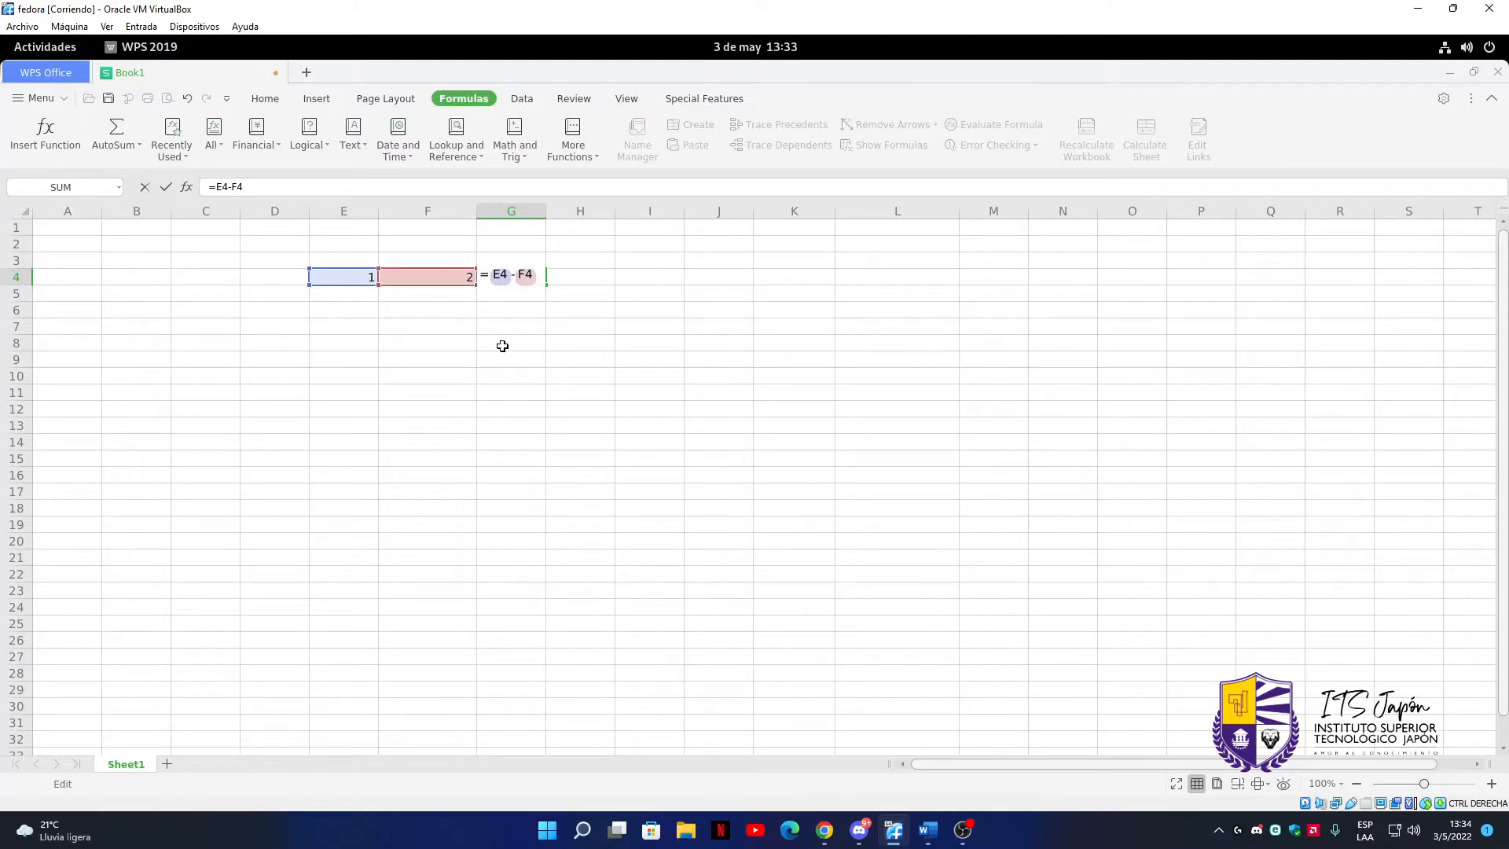
pyautogui.press('BackSpace')
pyautogui.write('*')
pyautogui.press('Return')
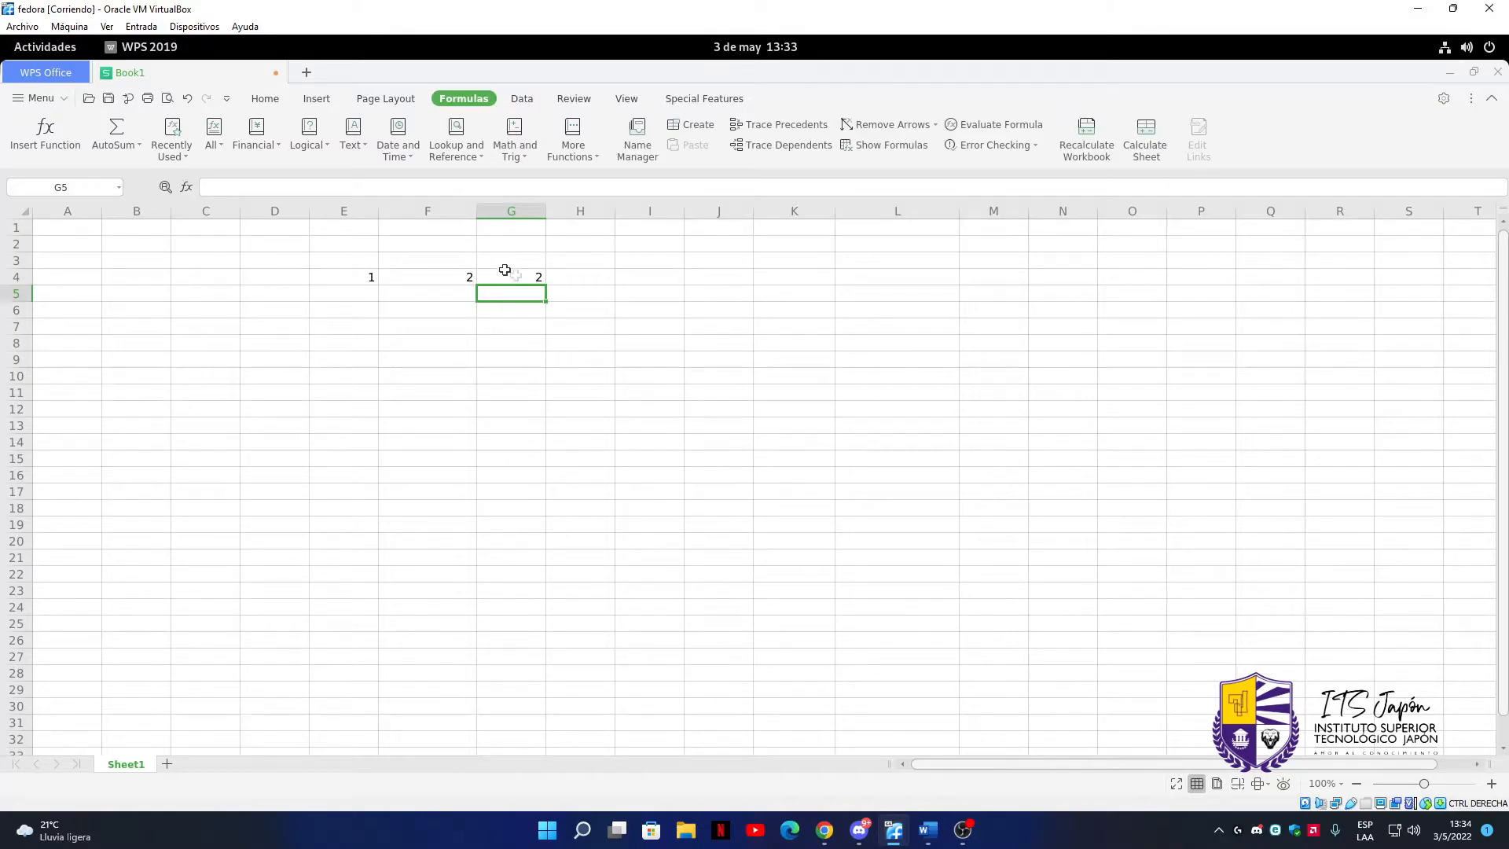
# Change the formula in cell G4 to the division =E4/F4
pyautogui.doubleClick(532, 279)
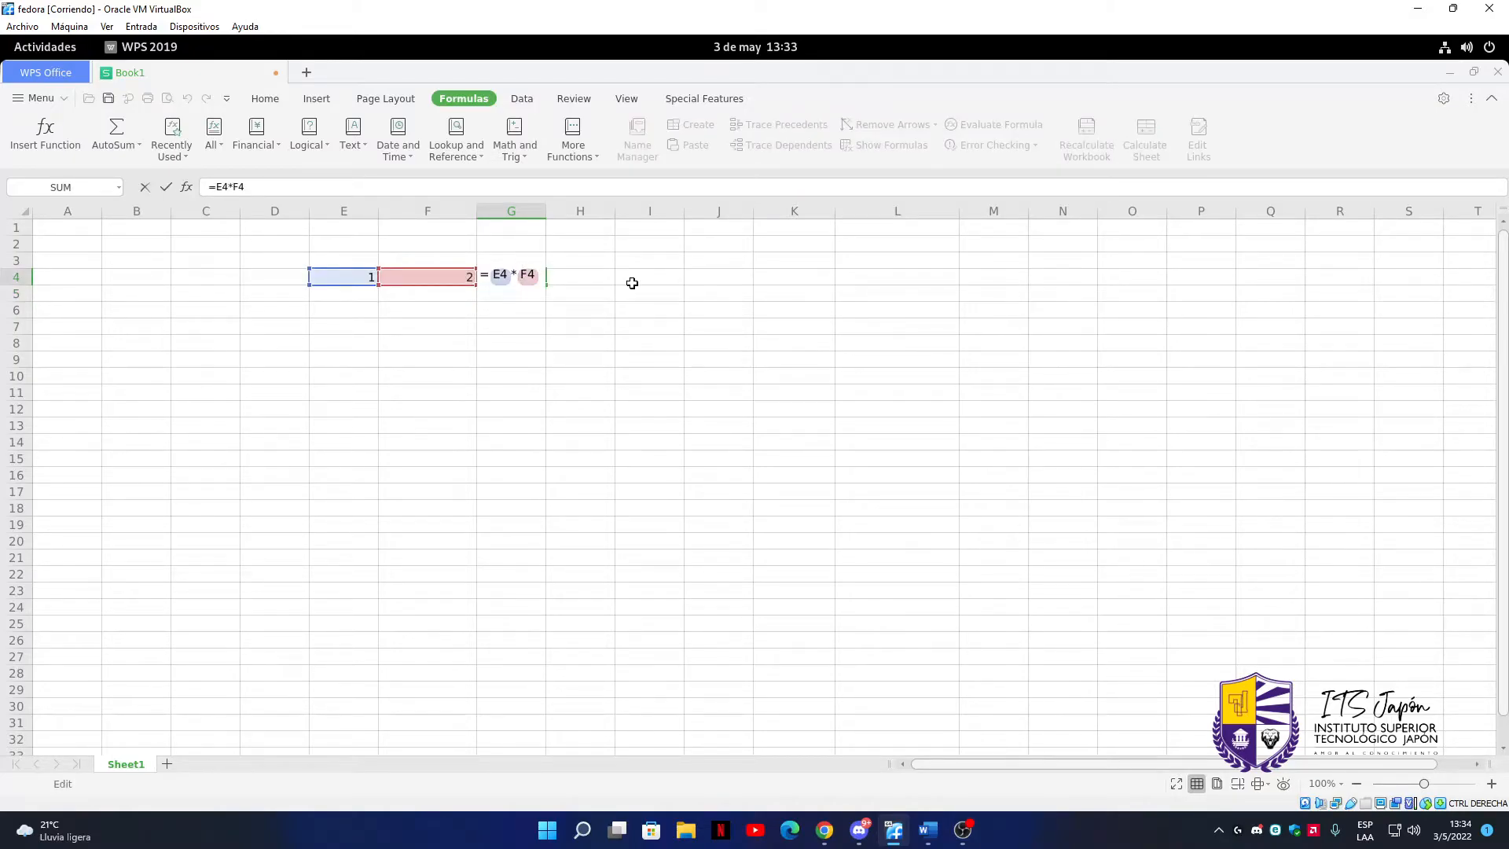
pyautogui.press('BackSpace')
pyautogui.write('/')
pyautogui.press('Return')
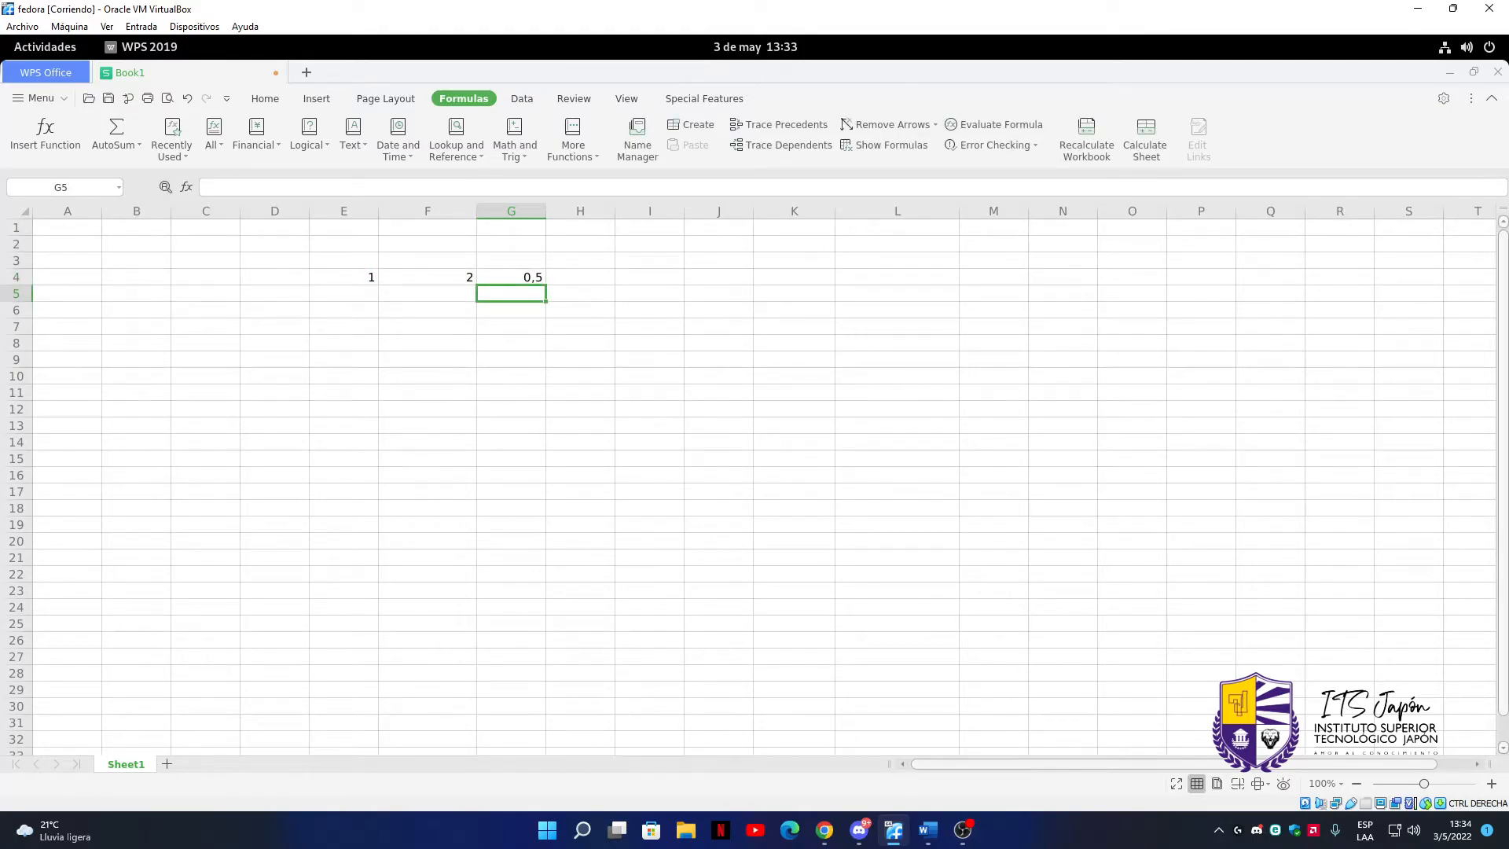
# Overwrite the formula in cell G4 with the value 4 and enter 4 in cell H4
pyautogui.press('Up')
pyautogui.write('4')
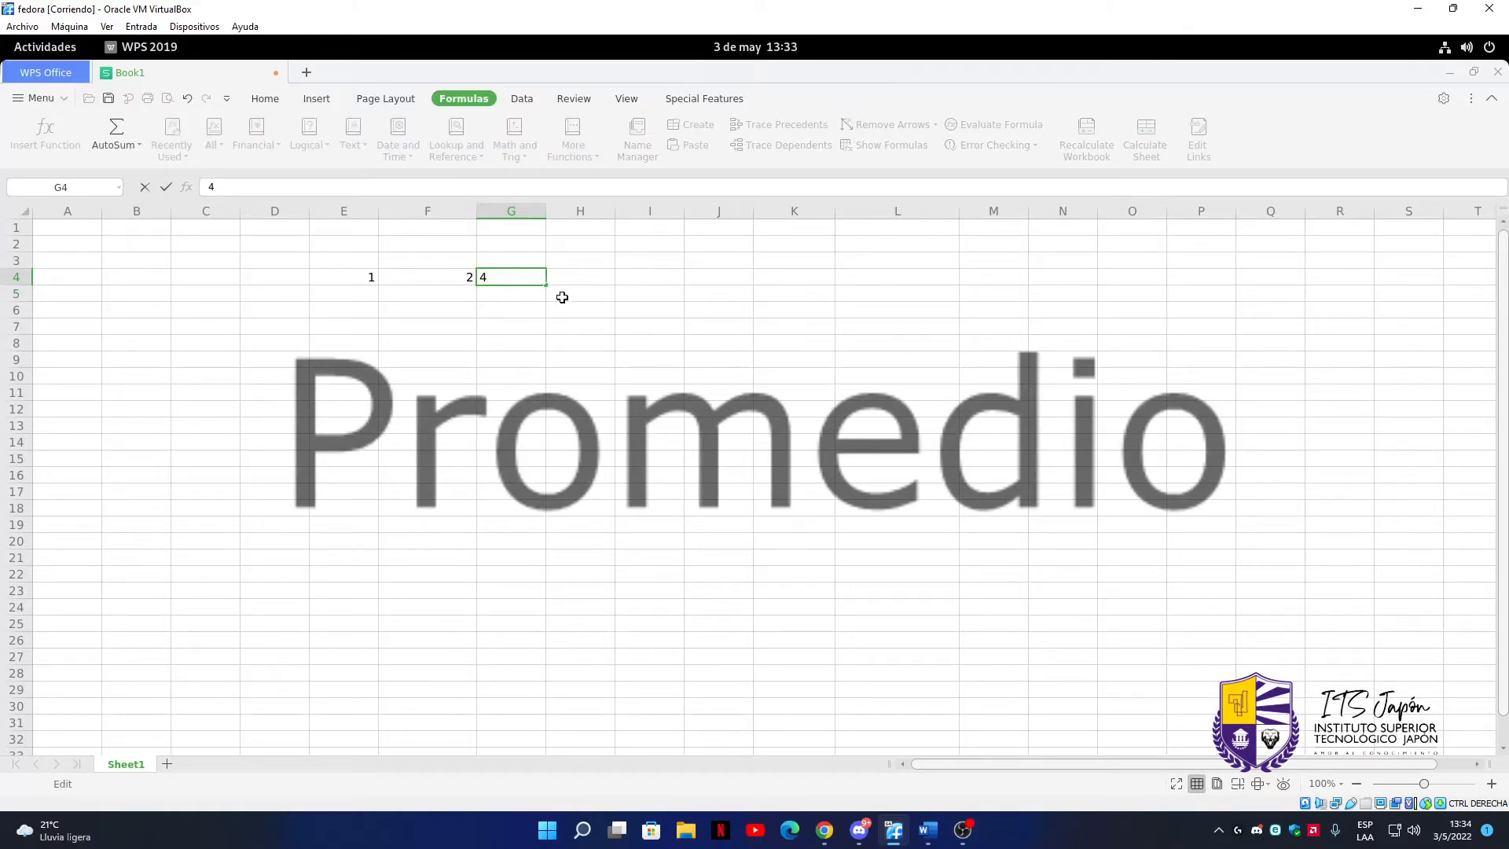
pyautogui.click(589, 278)
pyautogui.write('4')
pyautogui.click(676, 275)
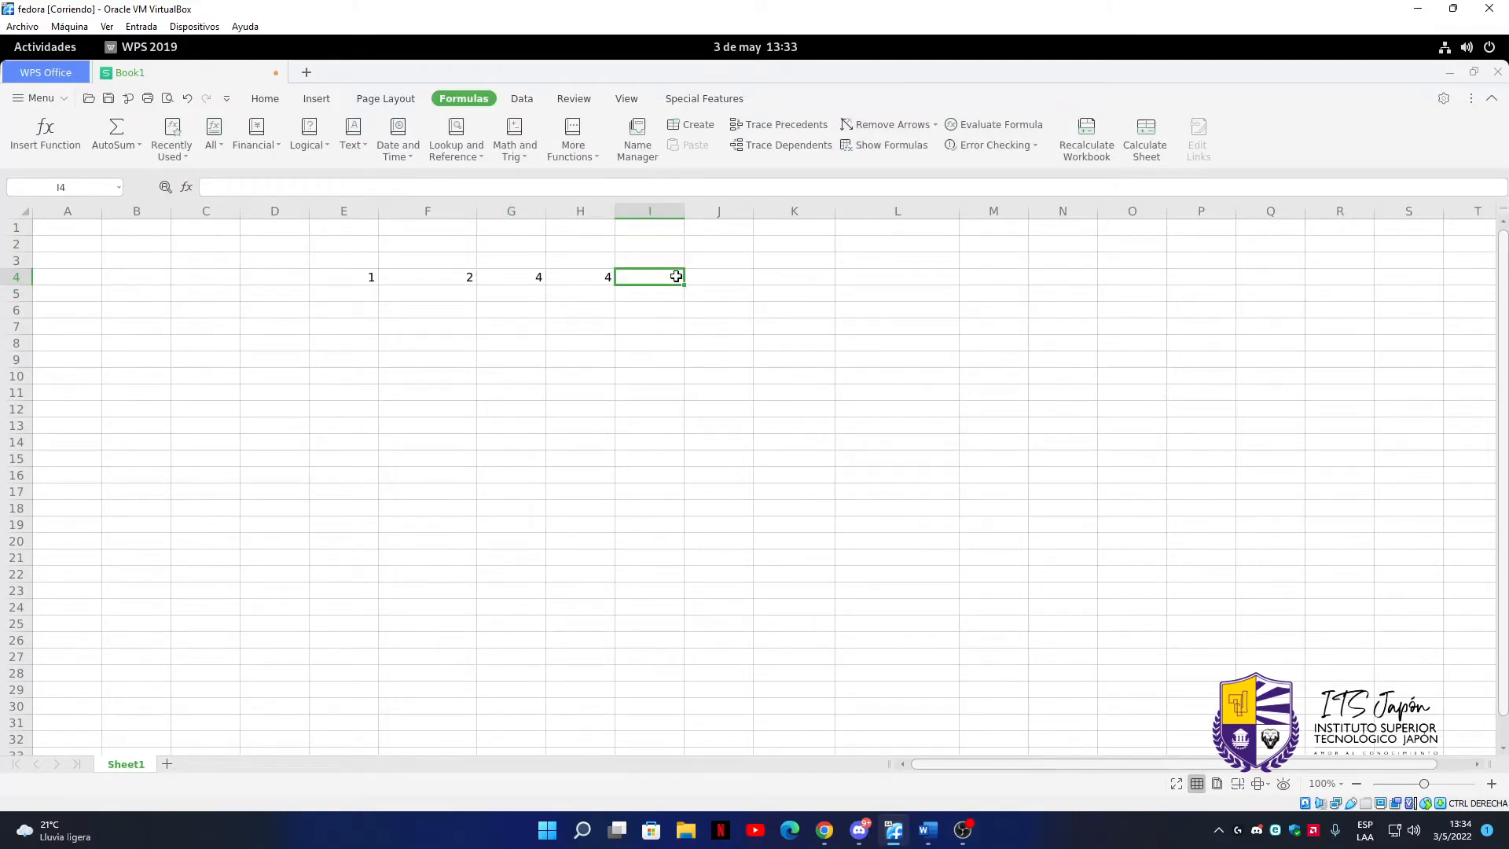
# Calculate the average of the four numbers in E4:H4 in cell J4 with the AVERAGE function
pyautogui.doubleClick(717, 281)
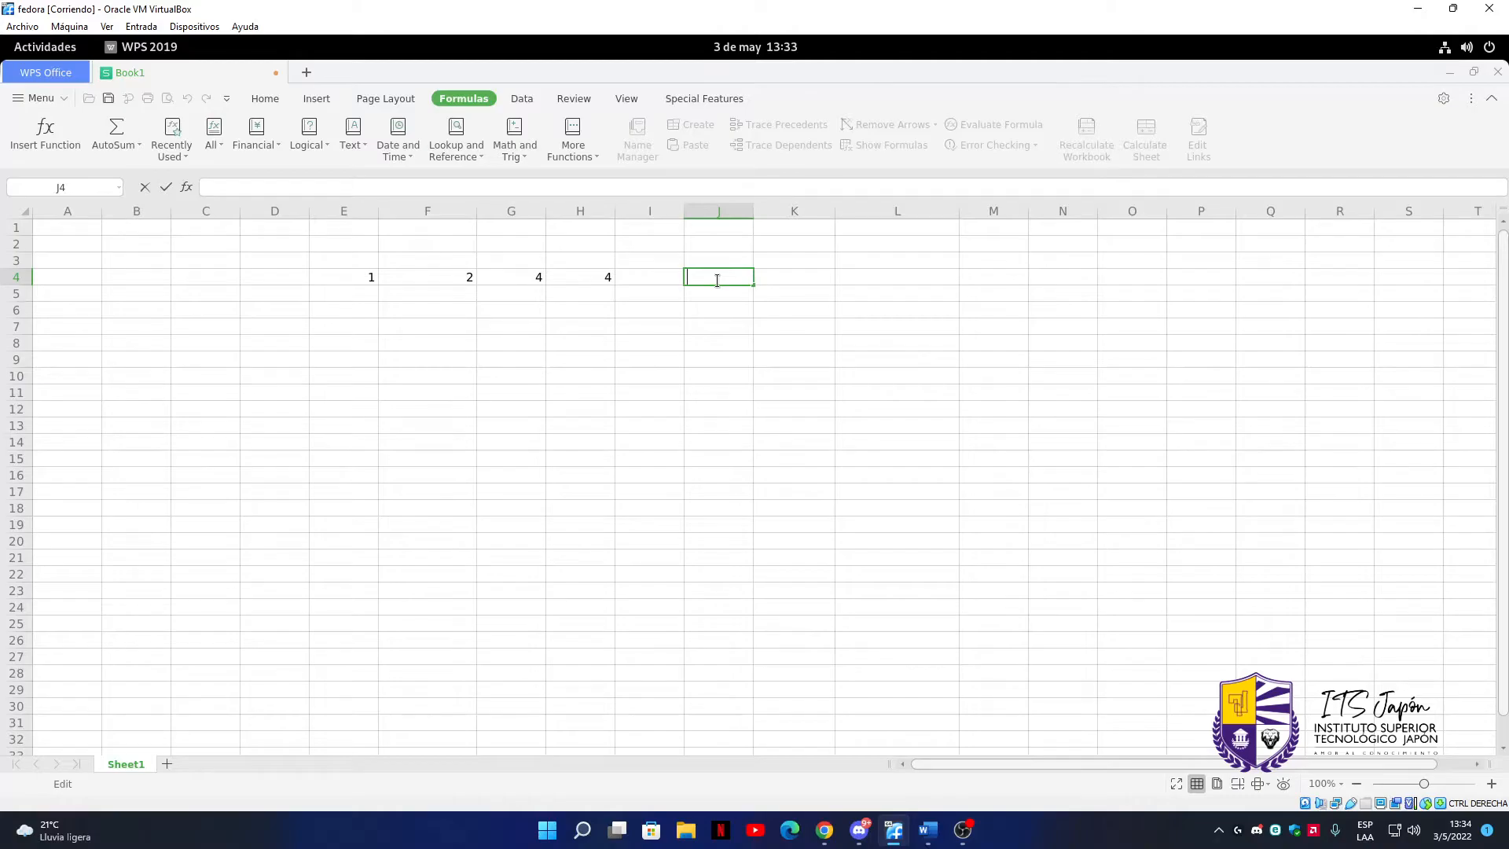
pyautogui.write('=')
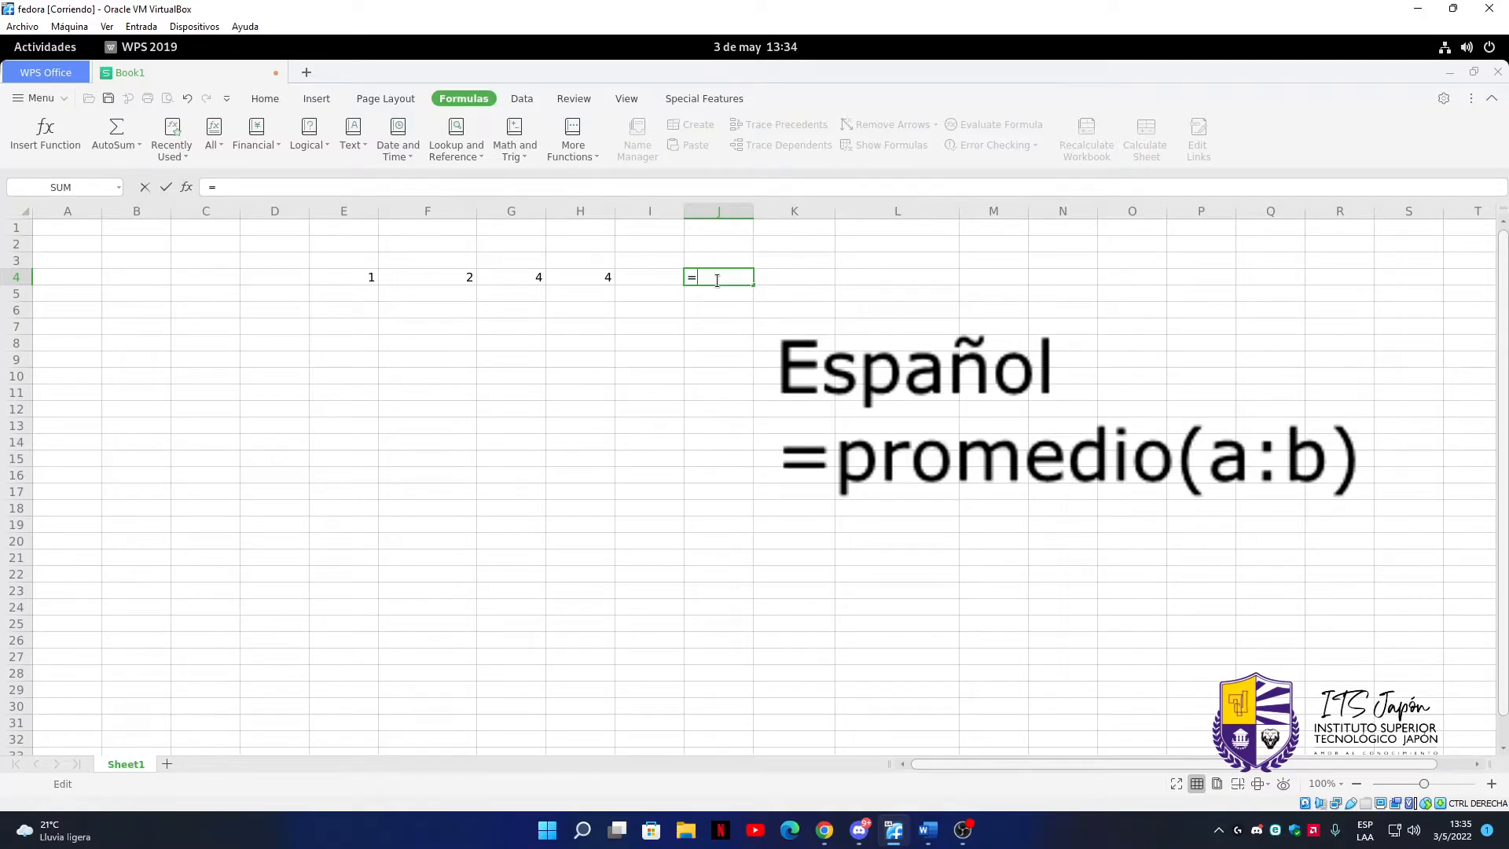
pyautogui.write('Ave')
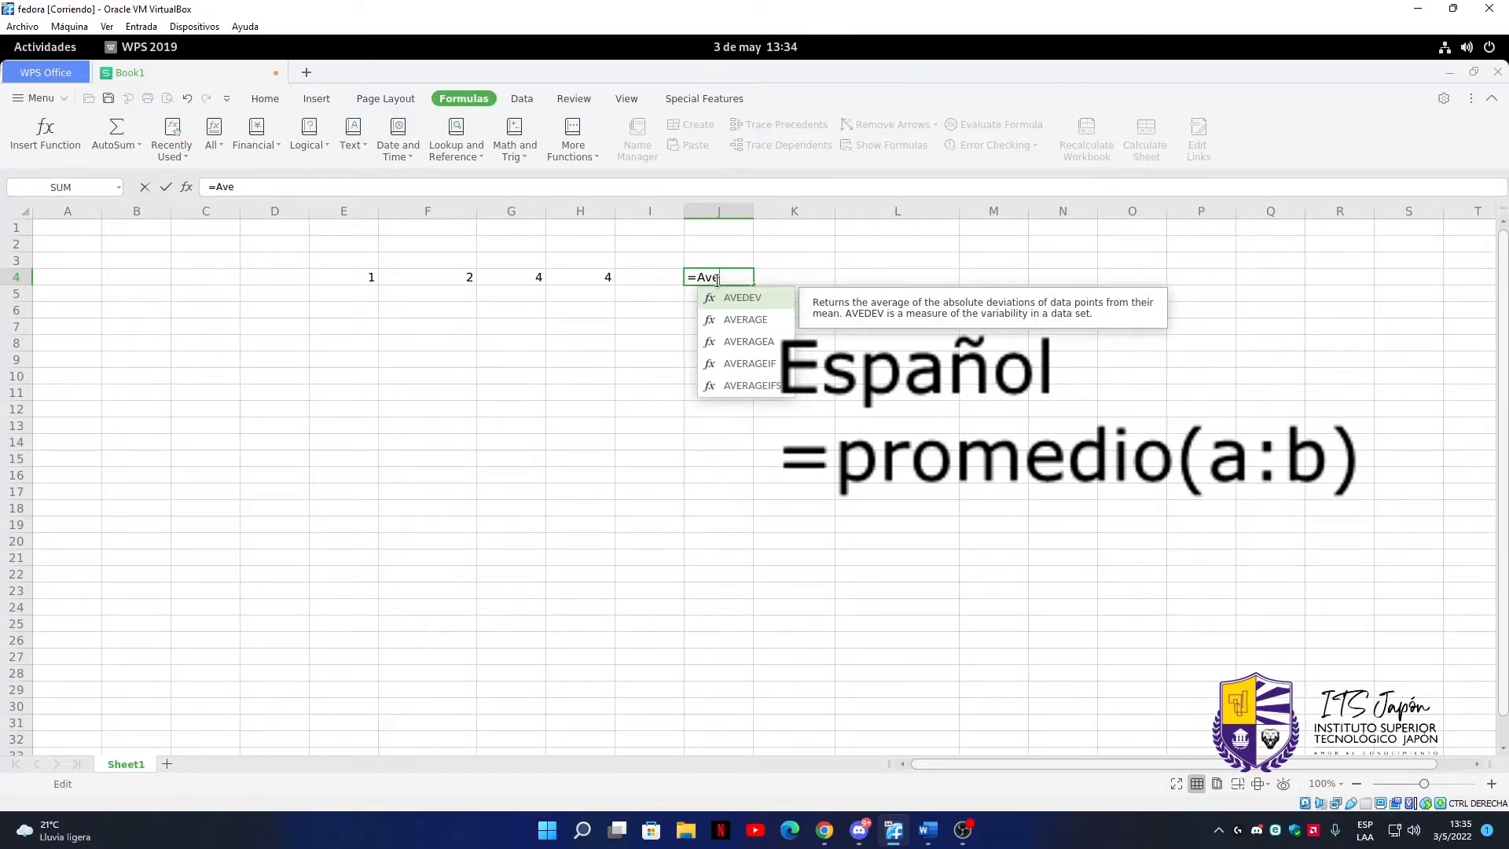
pyautogui.press('Down')
pyautogui.press('Tab')
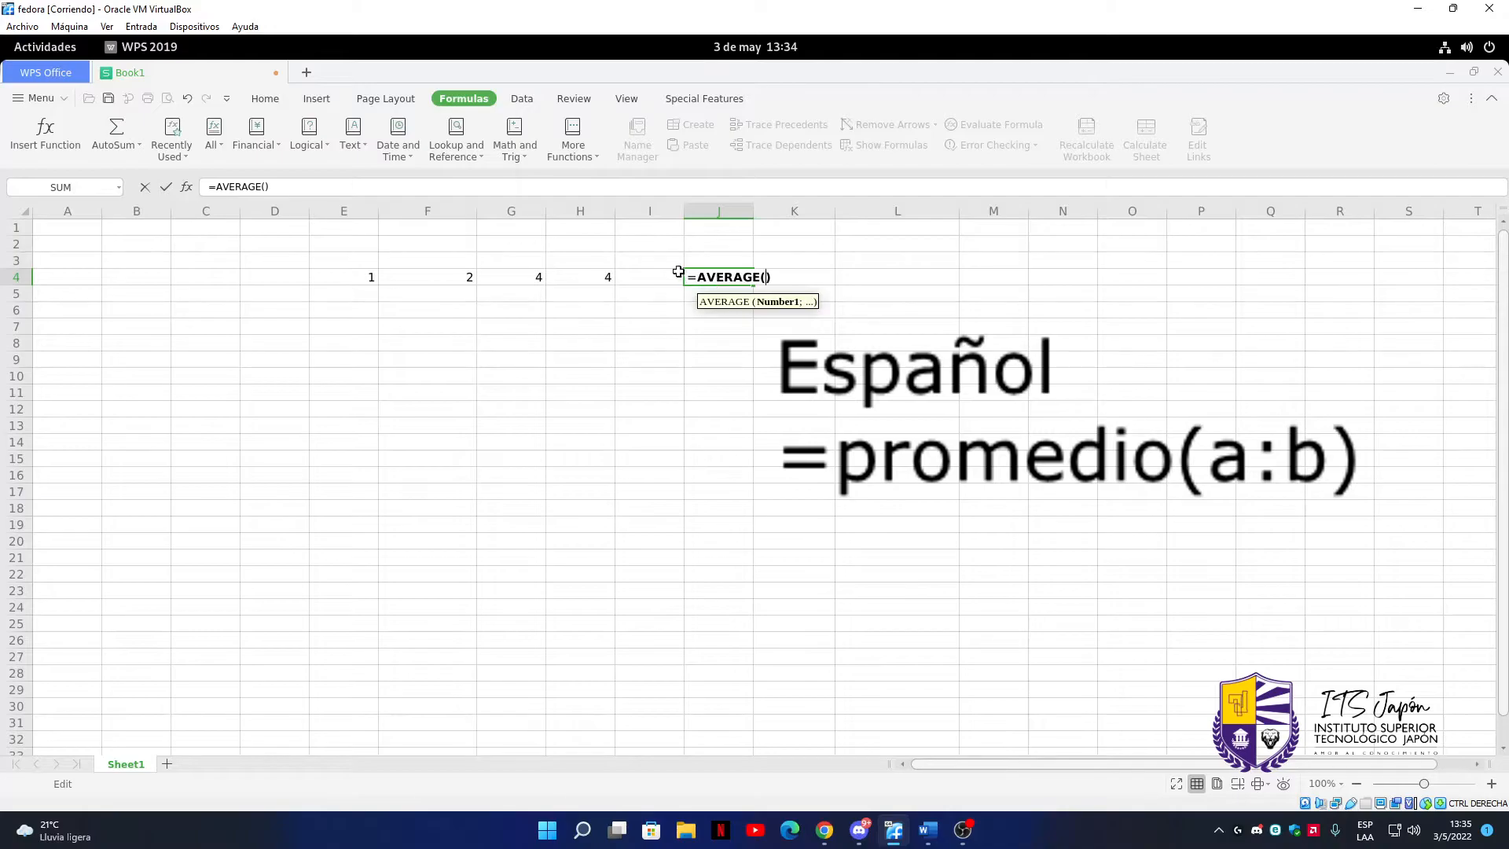
pyautogui.moveTo(359, 280); pyautogui.dragTo(606, 276)
pyautogui.press('Return')
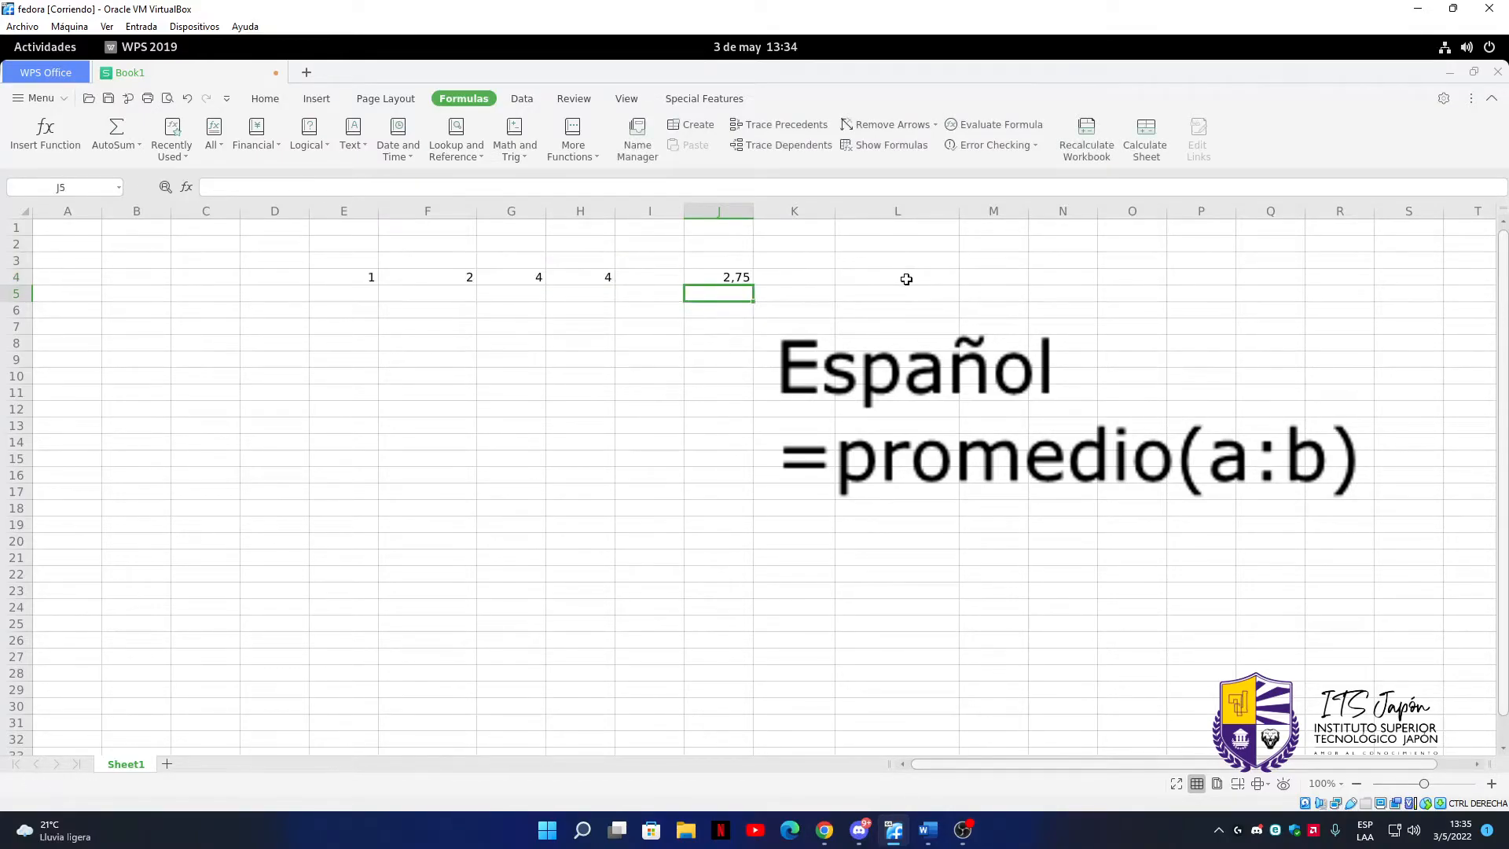
# Change the value in cell E4 to 9 and the value in F4 to 8
pyautogui.doubleClick(367, 279)
pyautogui.press('BackSpace')
pyautogui.write('9')
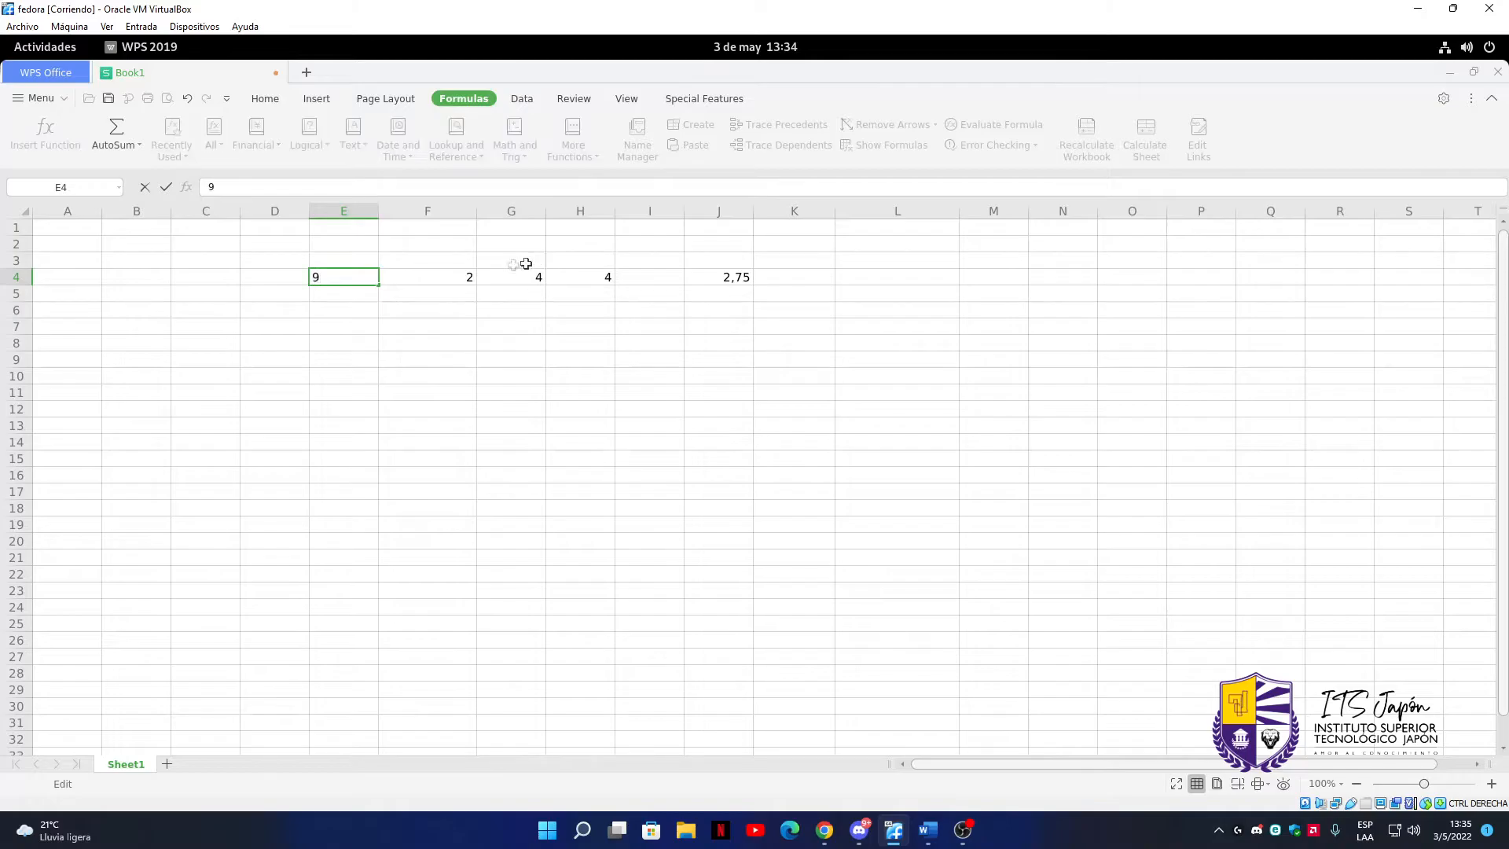
pyautogui.doubleClick(476, 275)
pyautogui.press('BackSpace')
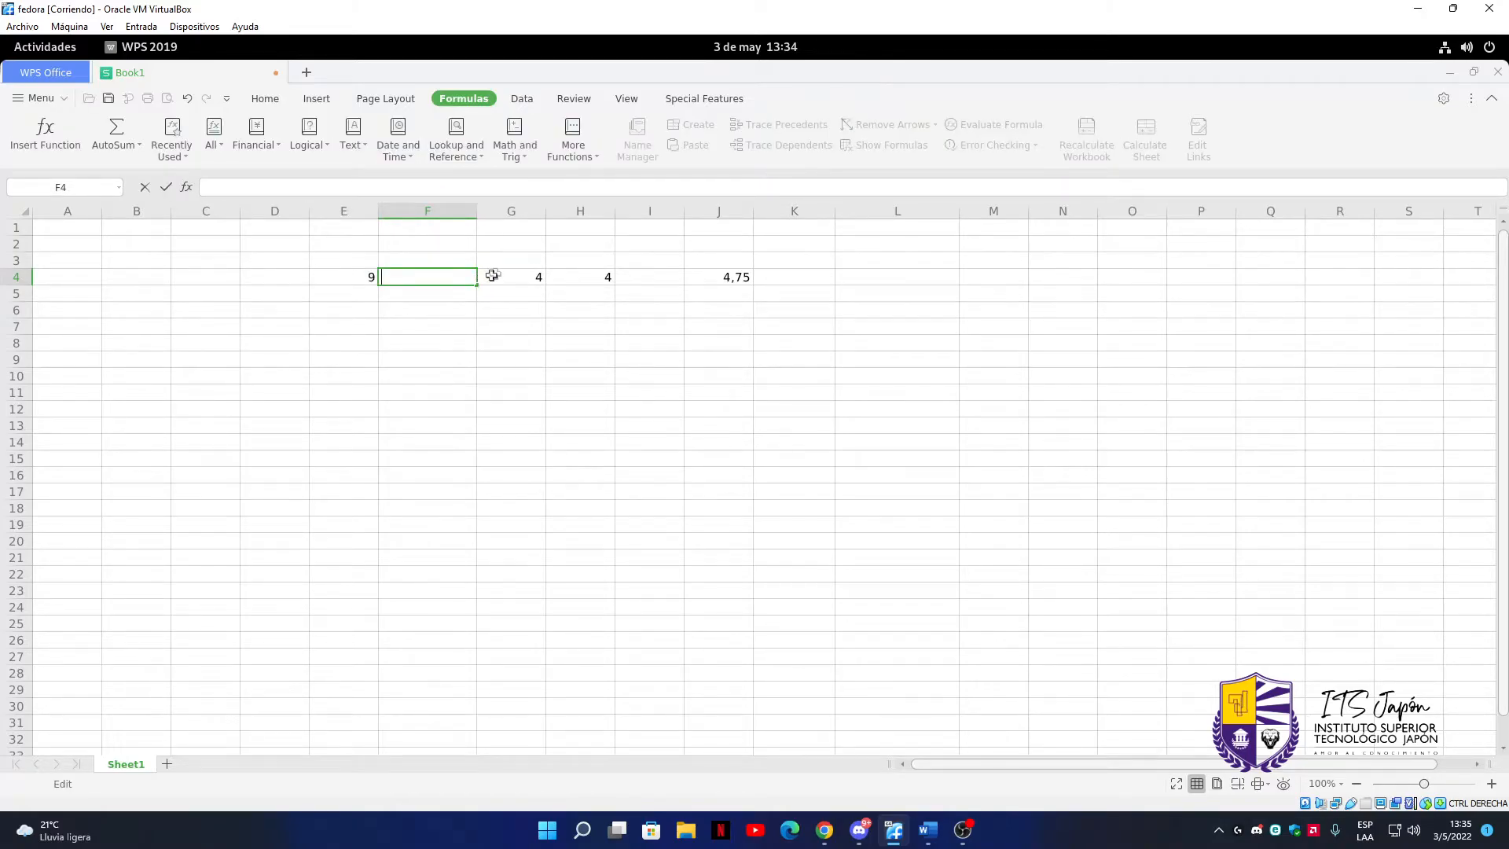
pyautogui.write('8')
# Change the value in cell G4 to 7 and the value in H4 to 8
pyautogui.click(534, 273)
pyautogui.doubleClick(534, 273)
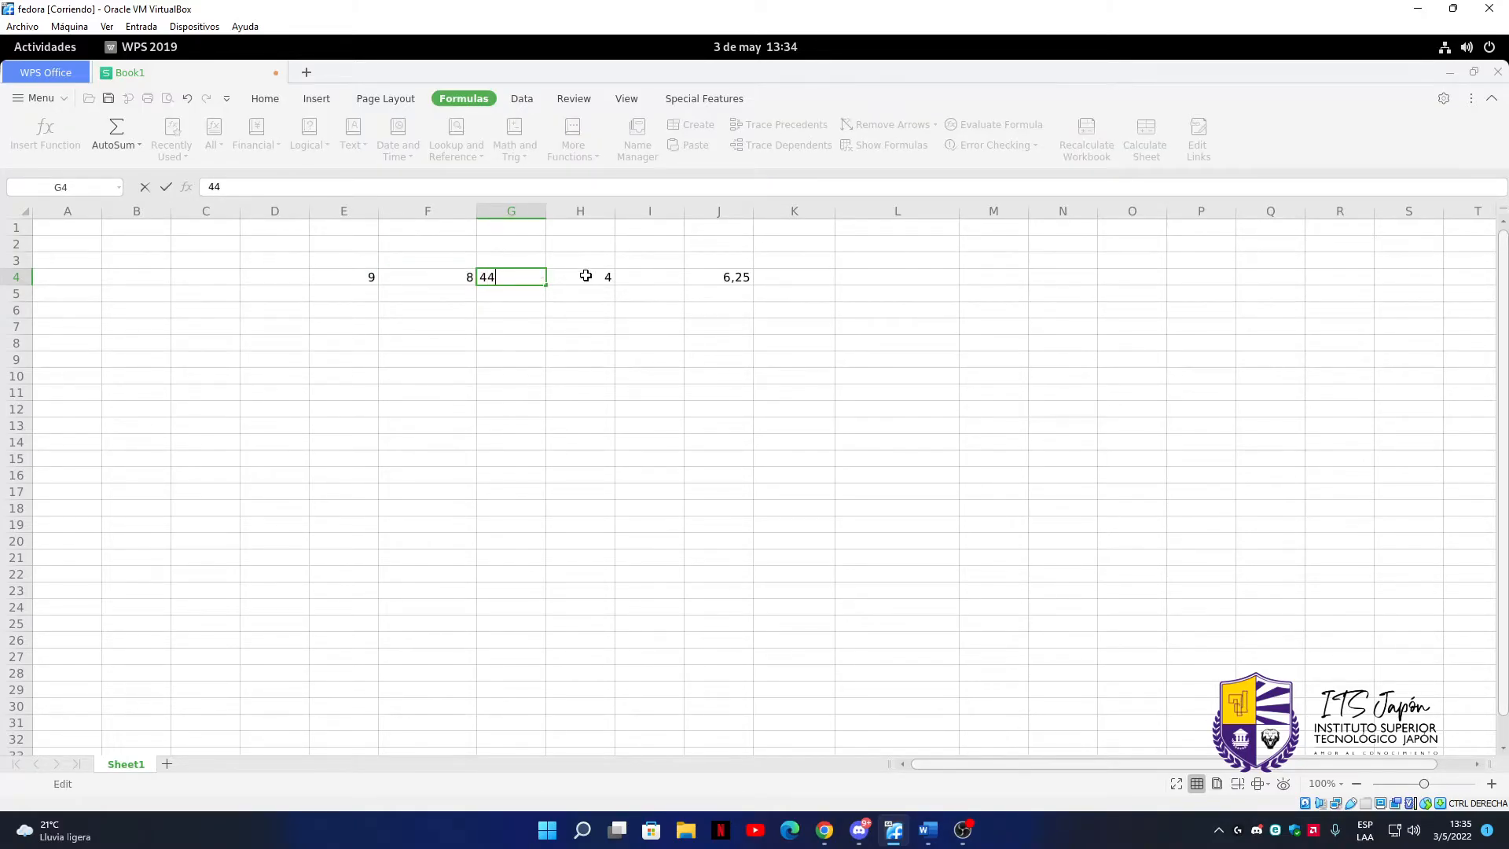
pyautogui.press('BackSpace')
pyautogui.write('7')
pyautogui.click(600, 277)
pyautogui.doubleClick(602, 279)
pyautogui.press('BackSpace')
pyautogui.write('8')
pyautogui.press('Return')
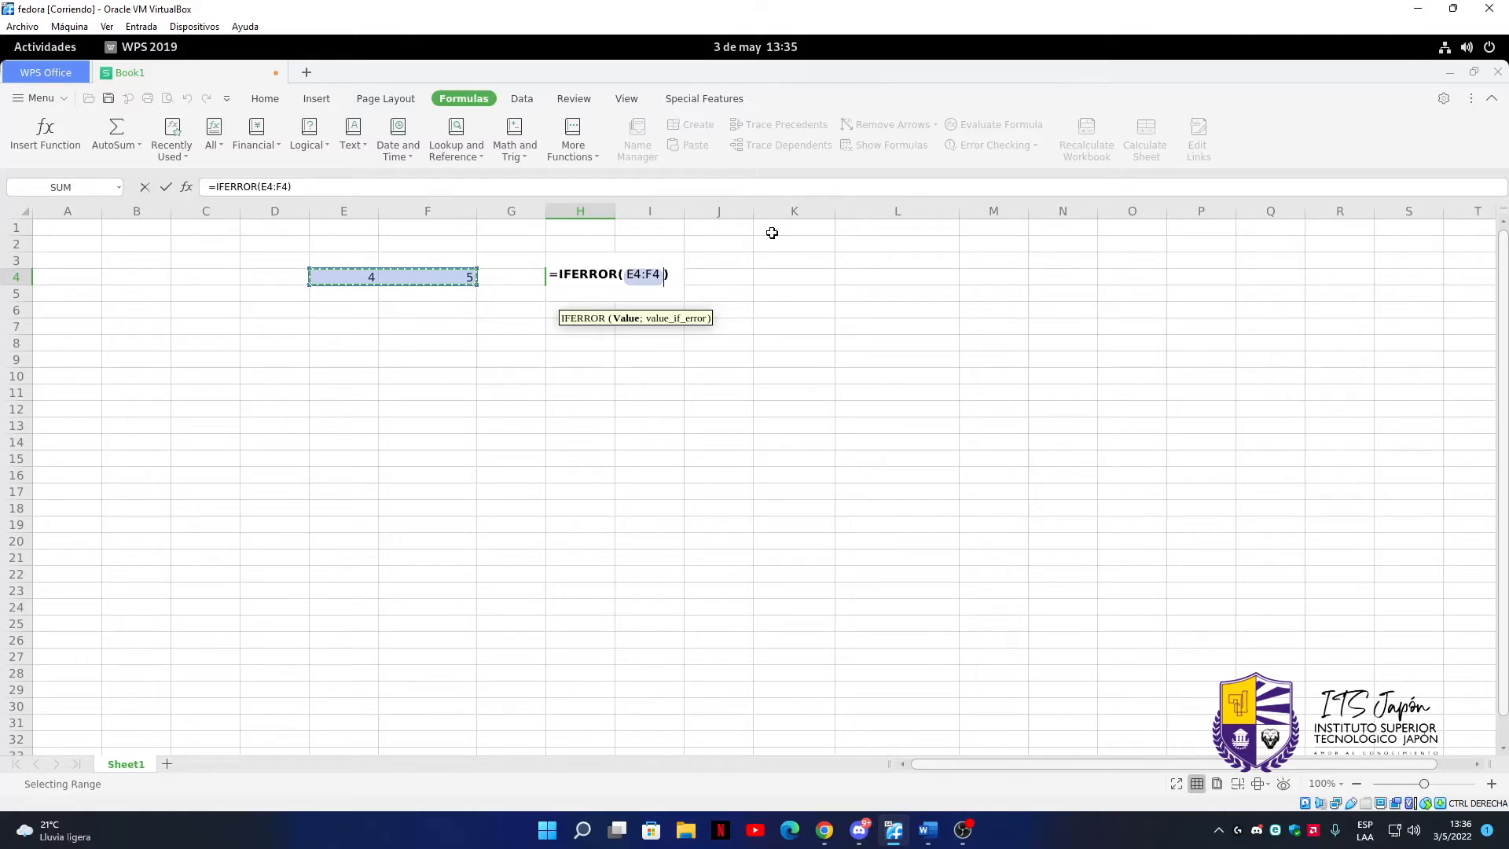
# Complete the IFERROR formula in cell H4 so it divides E4 by F4 and returns "imposible" on an error
pyautogui.click(645, 274)
pyautogui.press('BackSpace')
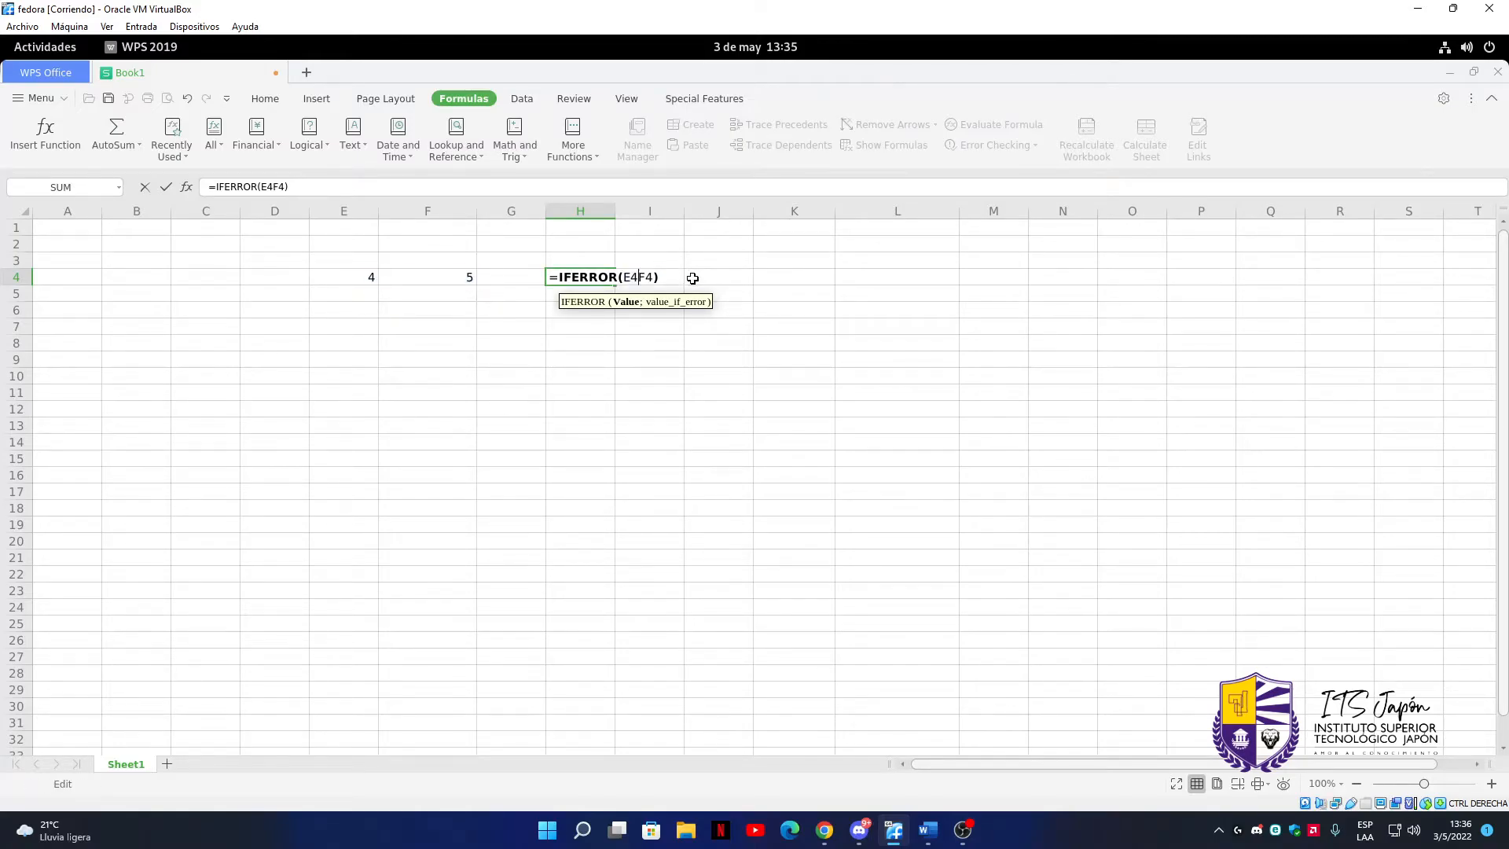
pyautogui.write('/F4')
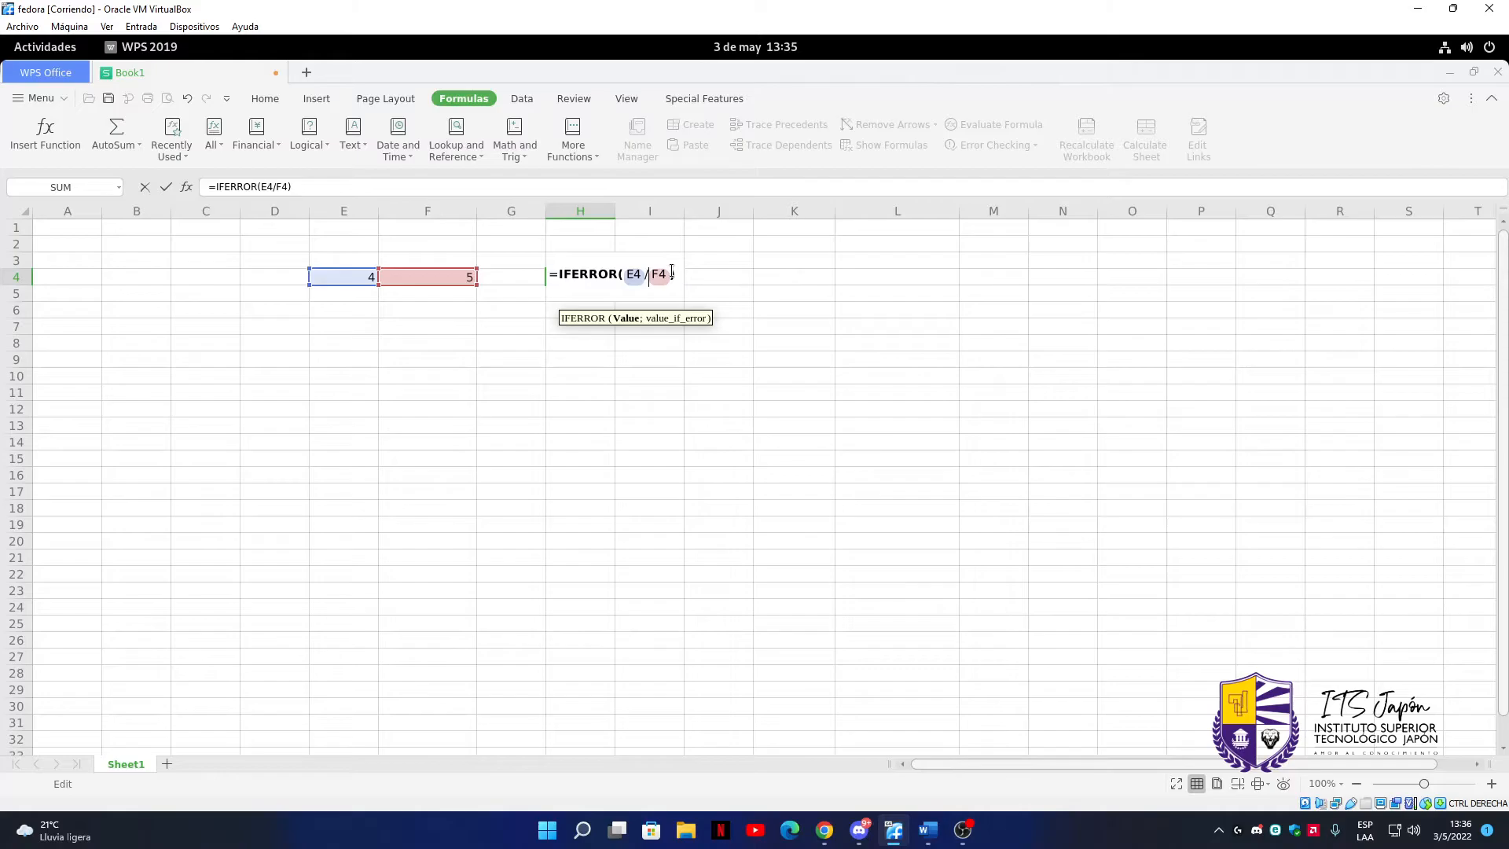
pyautogui.write(';')
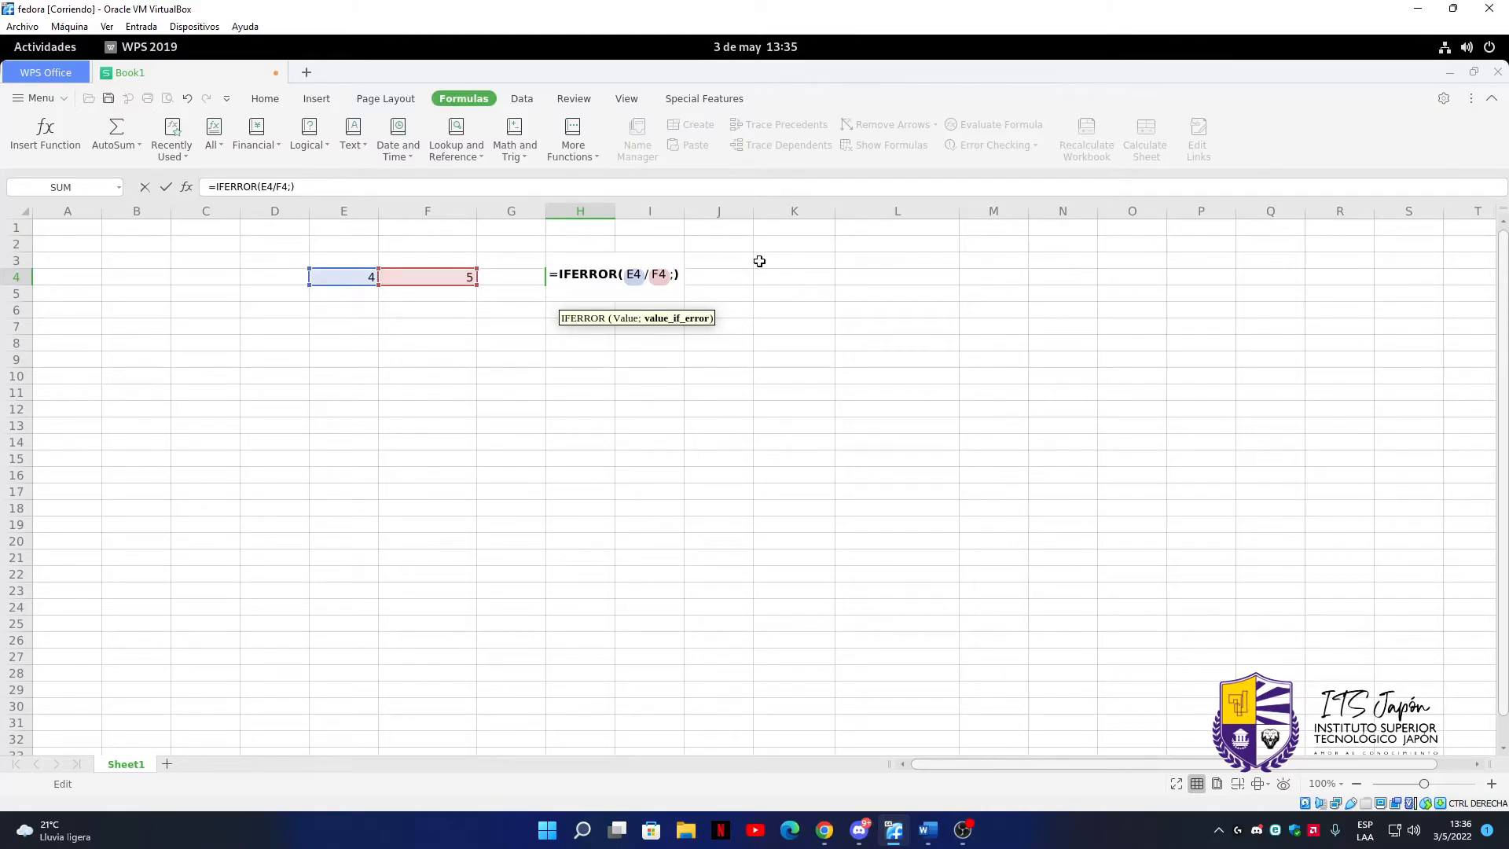
pyautogui.write('"')
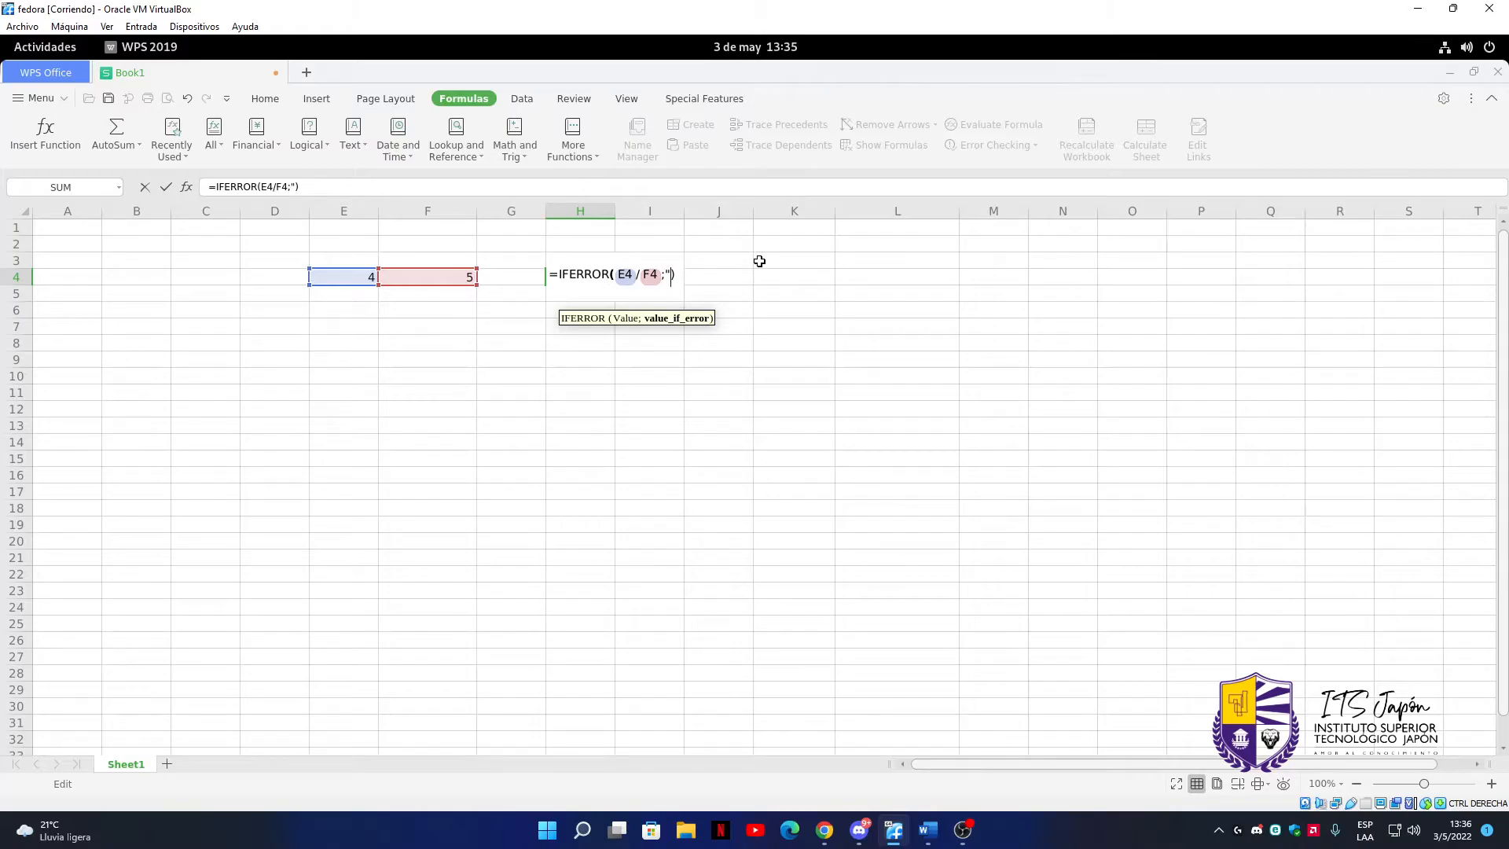
pyautogui.write('impos')
pyautogui.write('ible')
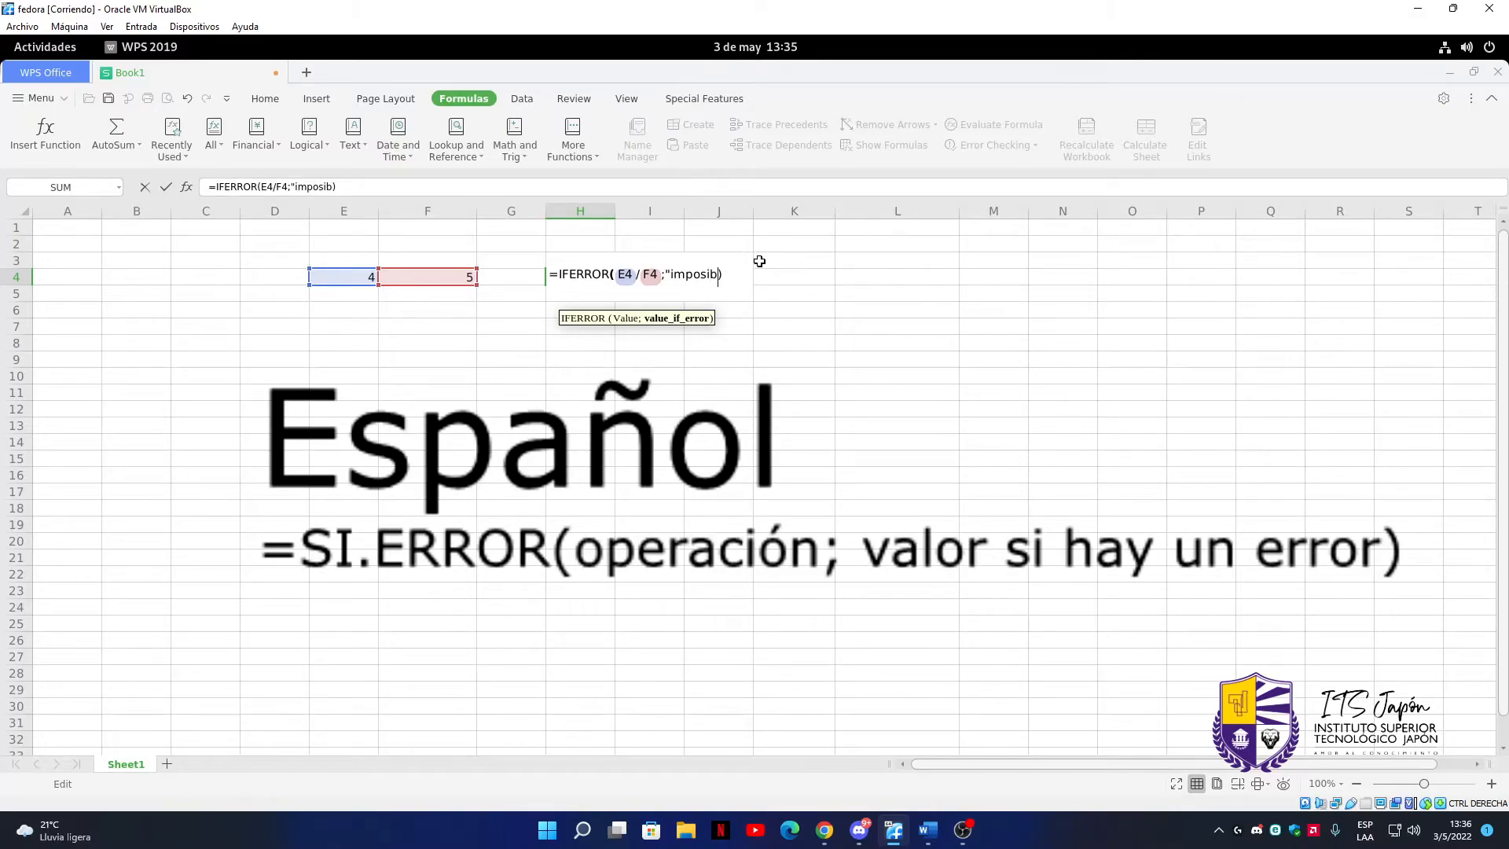
pyautogui.write('"')
pyautogui.press('Return')
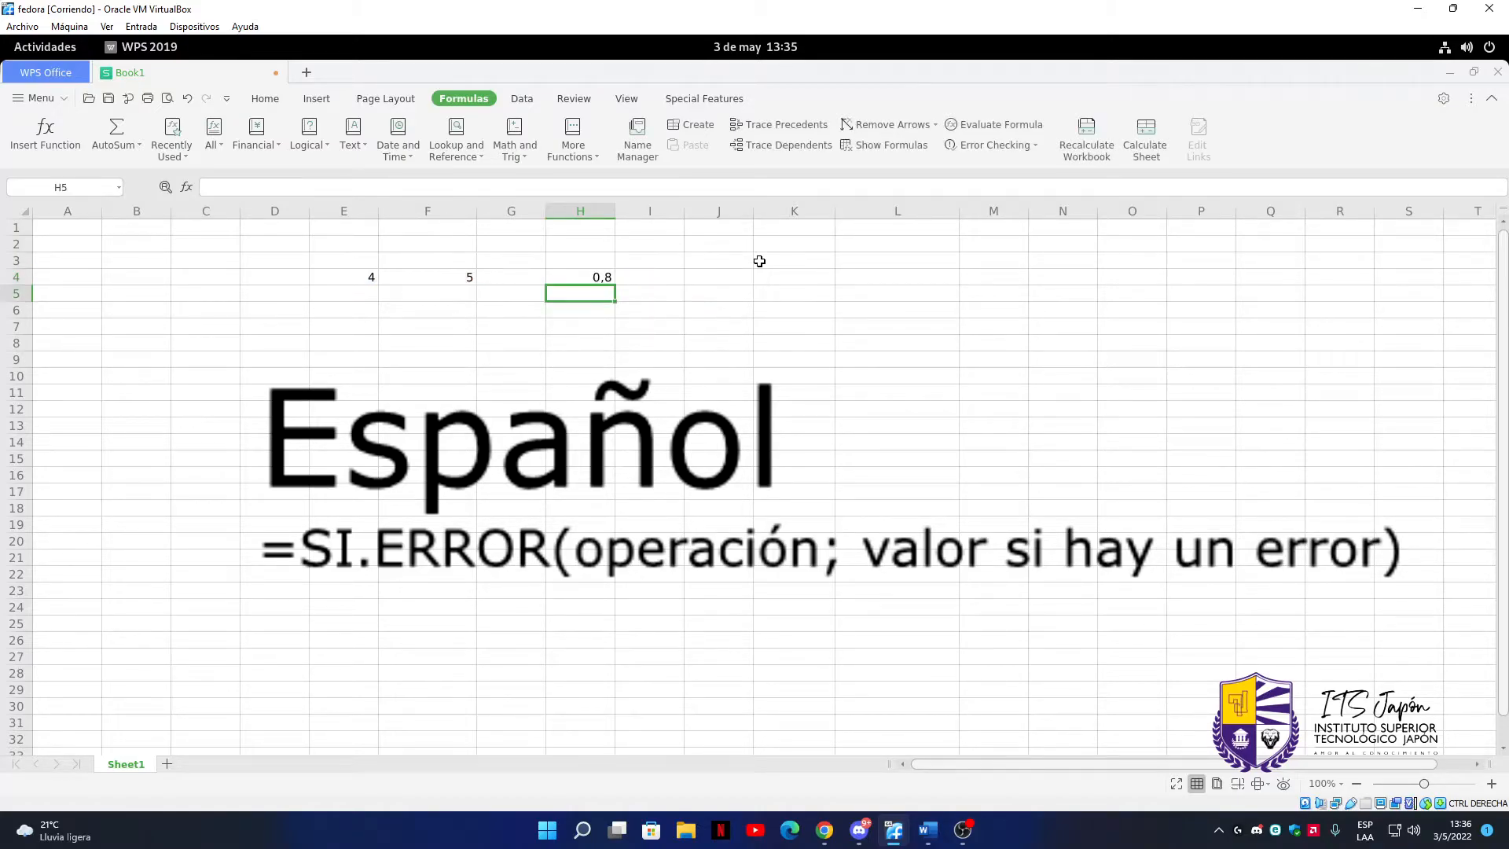
# Change the divisor in cell F4 to 0
pyautogui.doubleClick(437, 275)
pyautogui.press('BackSpace')
pyautogui.write('0')
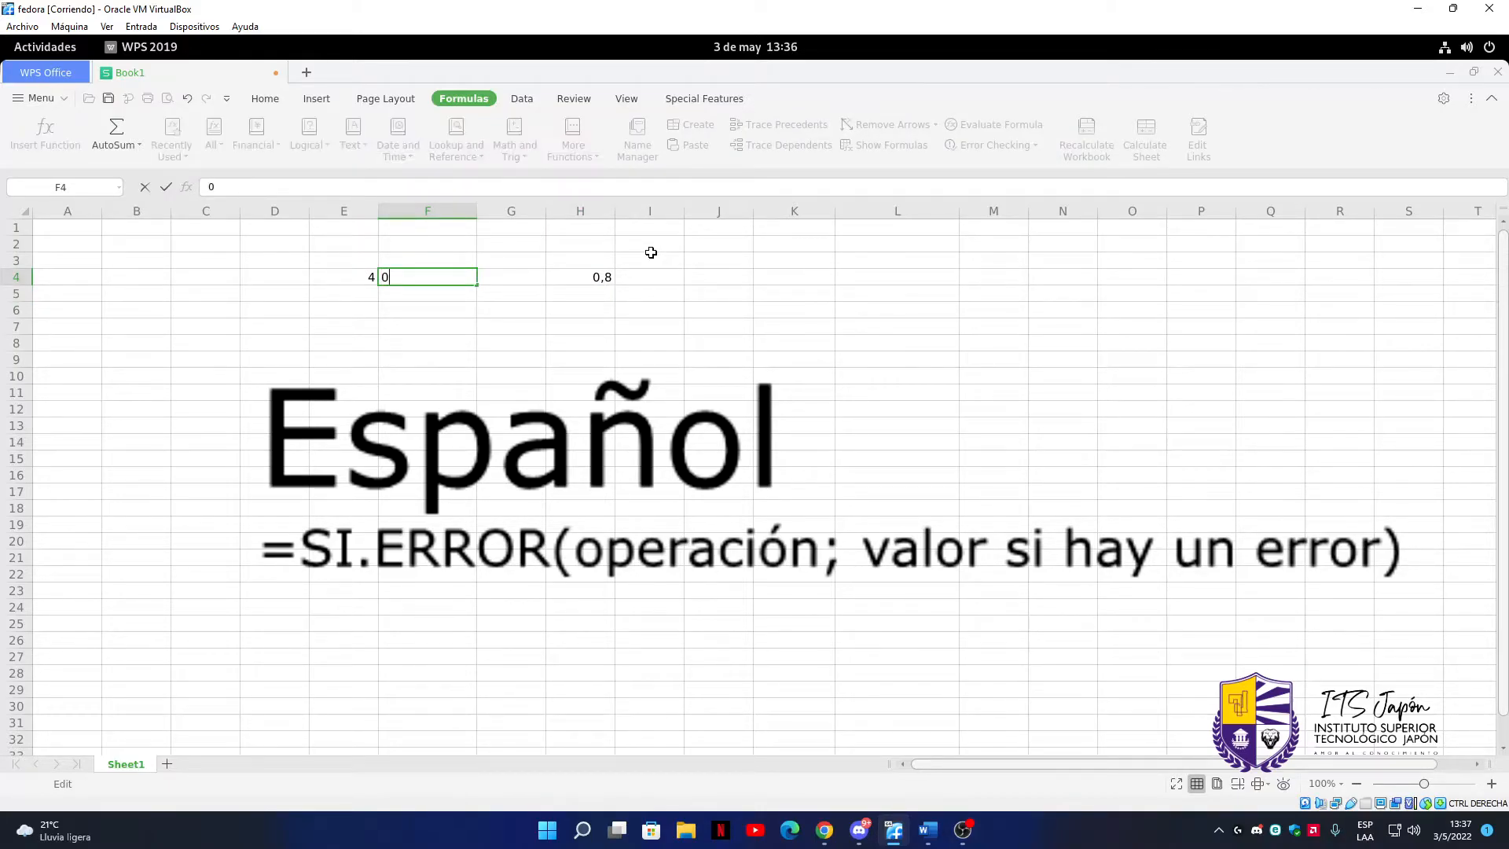
pyautogui.click(609, 330)
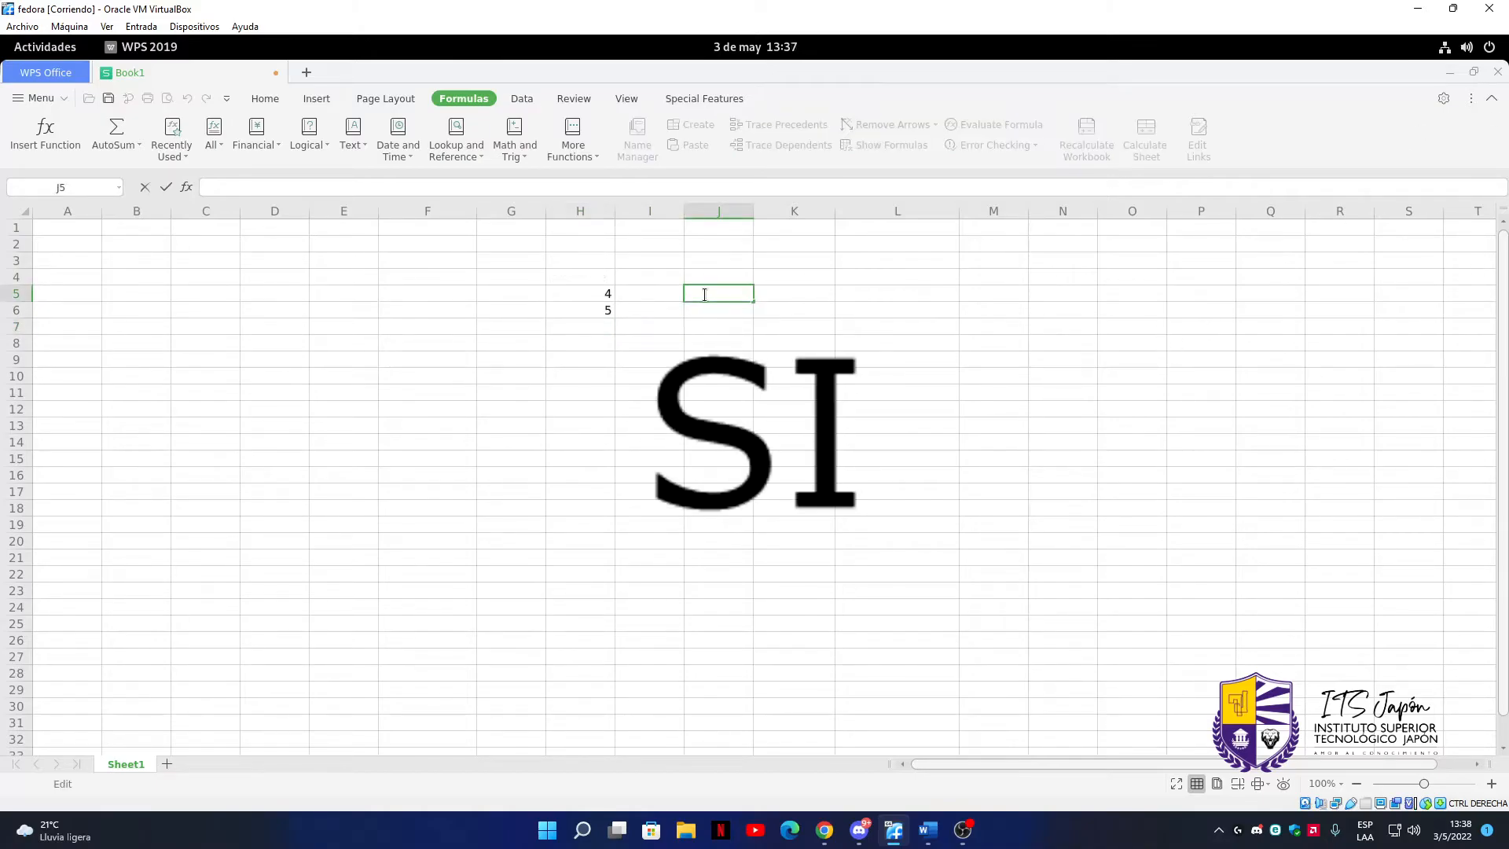
# Begin an IF formula in cell J5 that tests whether H5>7 and returns "aprovado" when true
pyautogui.write('=')
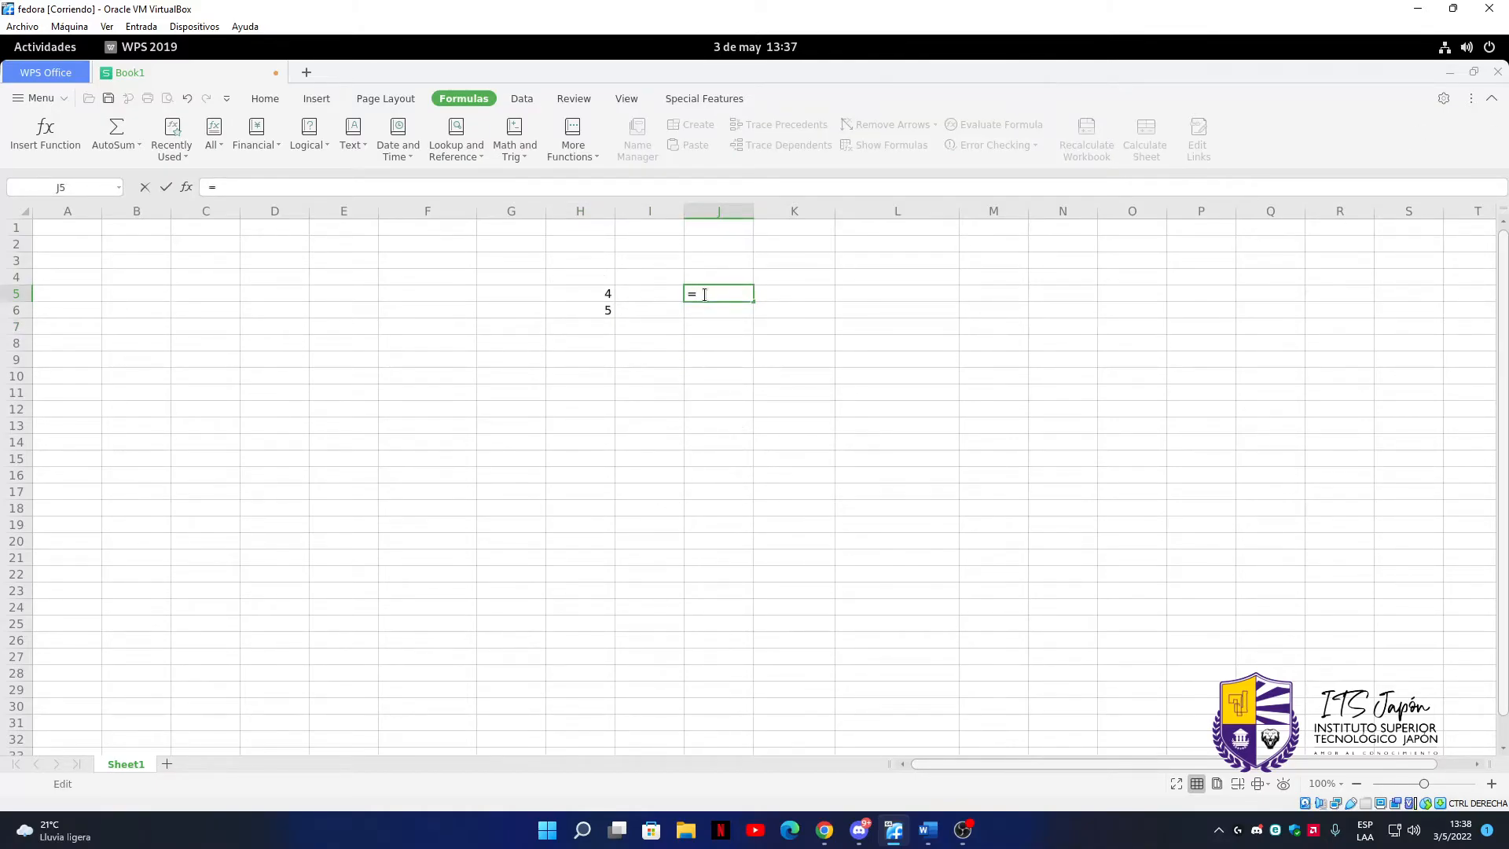
pyautogui.write('if')
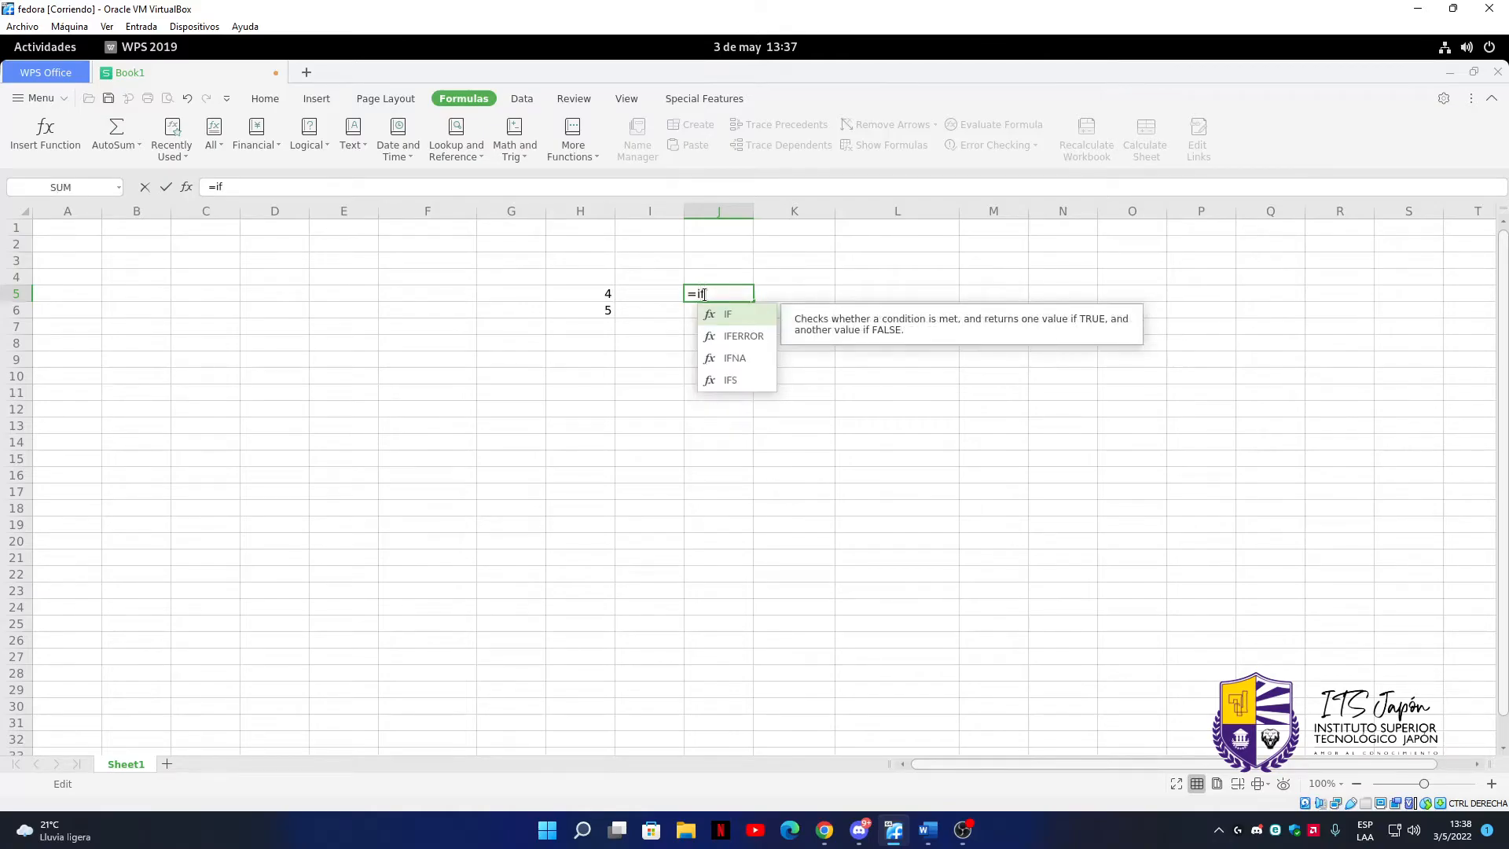
pyautogui.press('Tab')
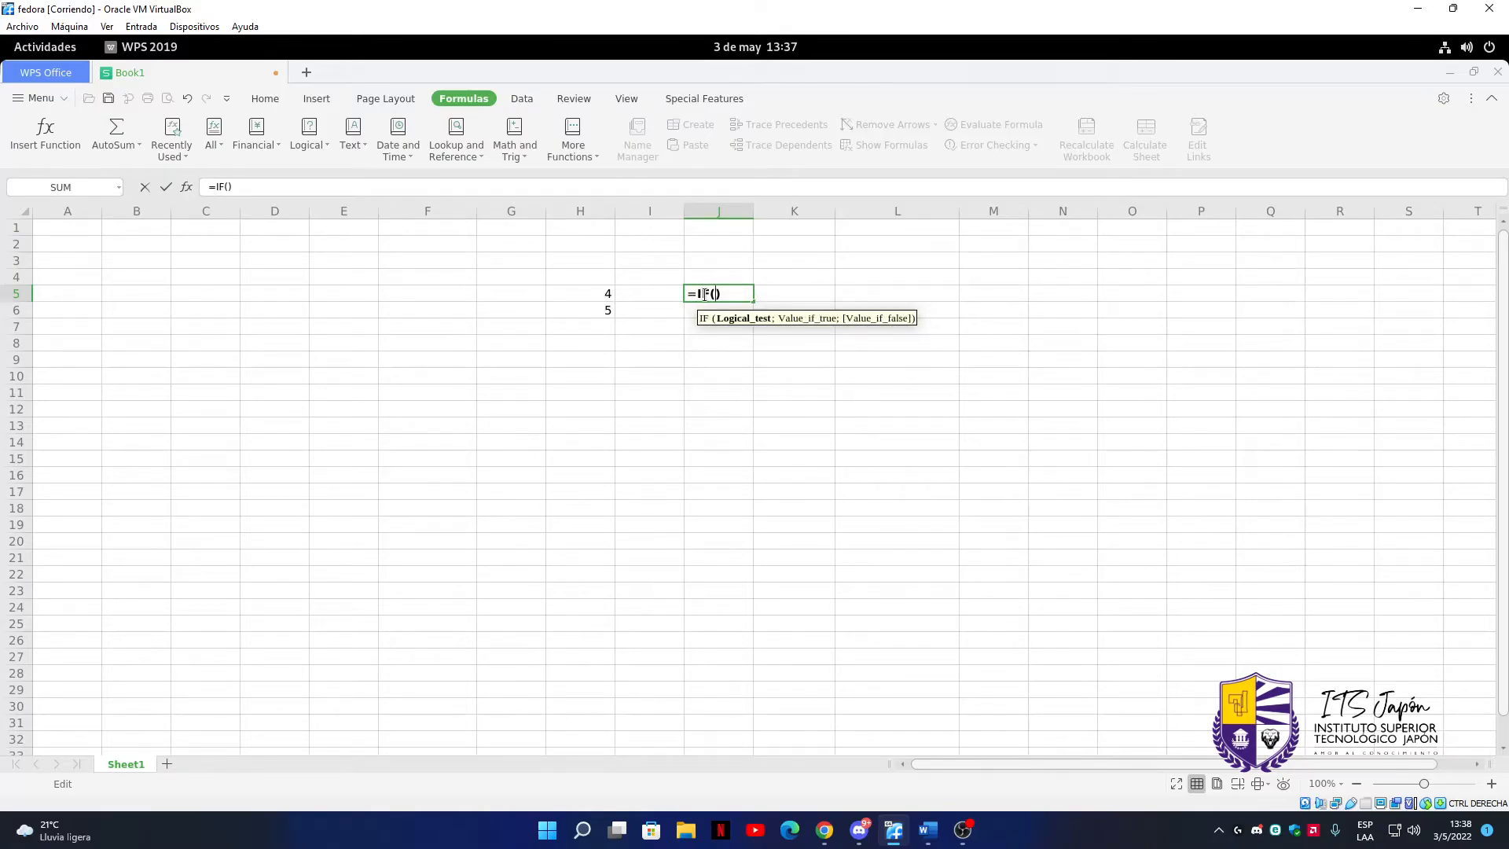
pyautogui.click(599, 293)
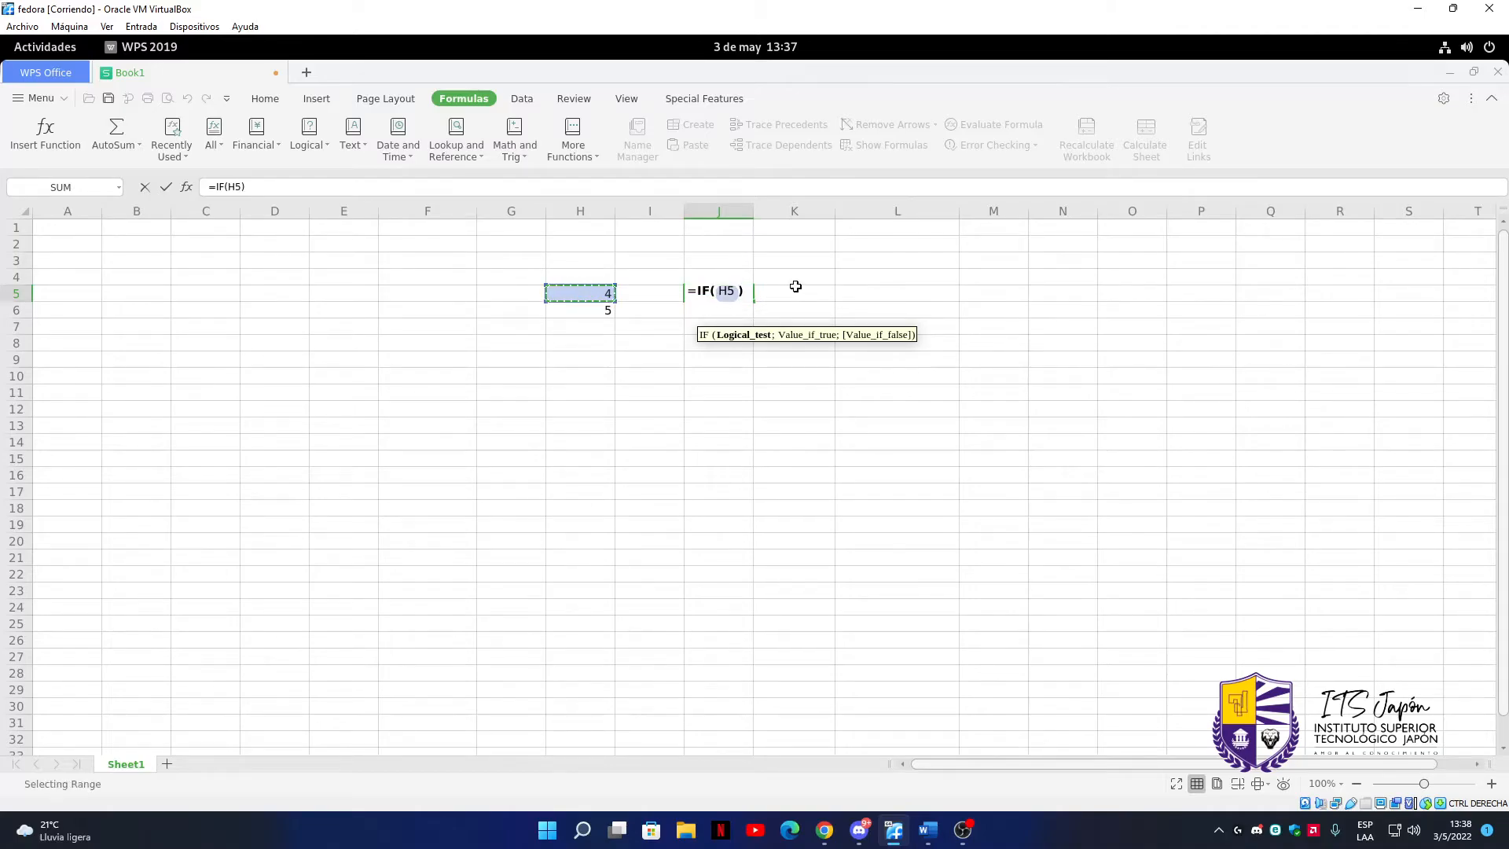
pyautogui.write('>')
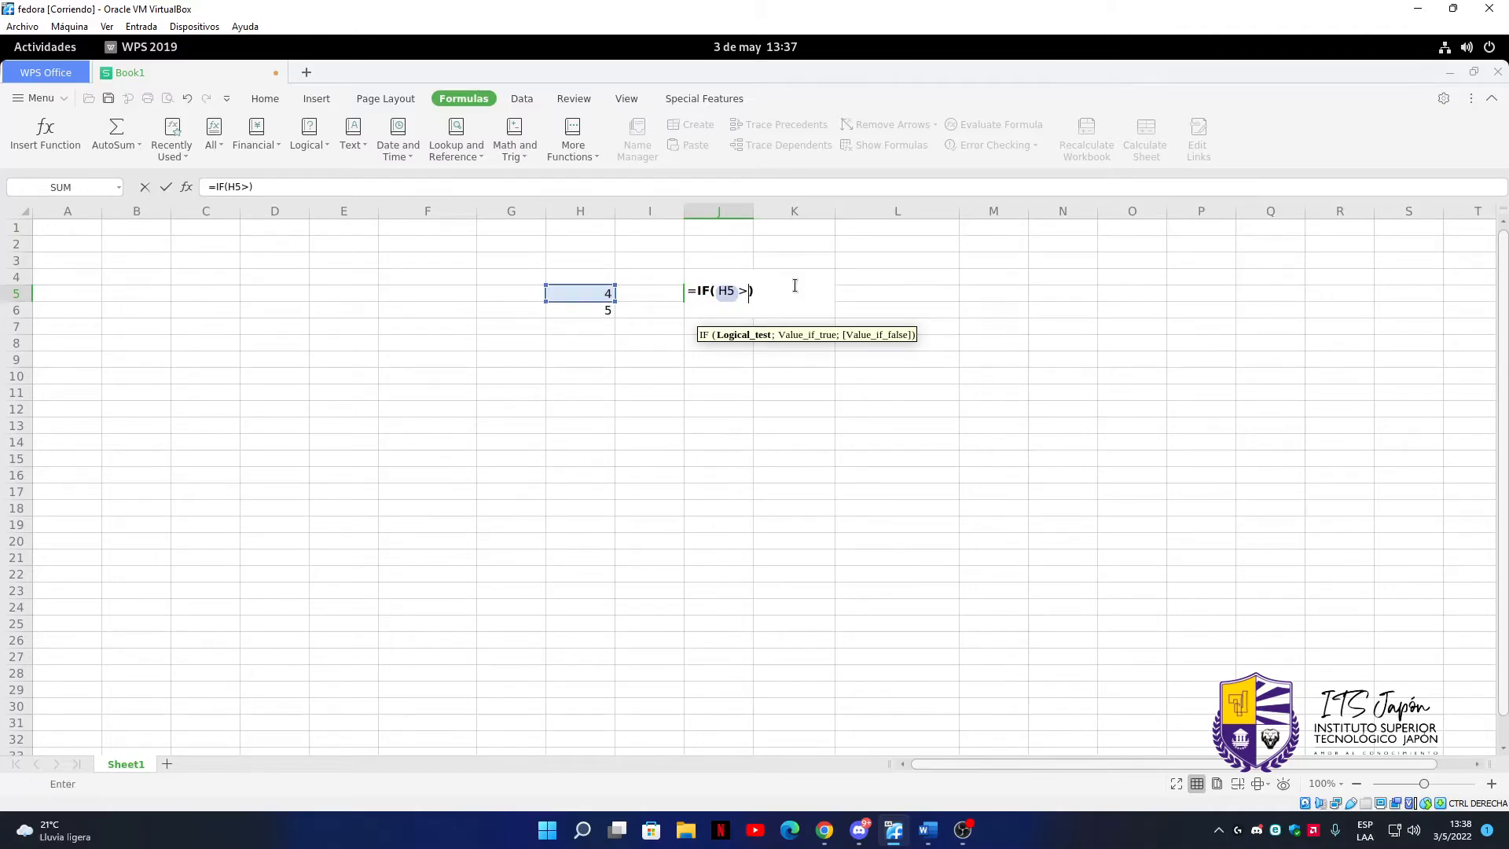
pyautogui.write('7;"')
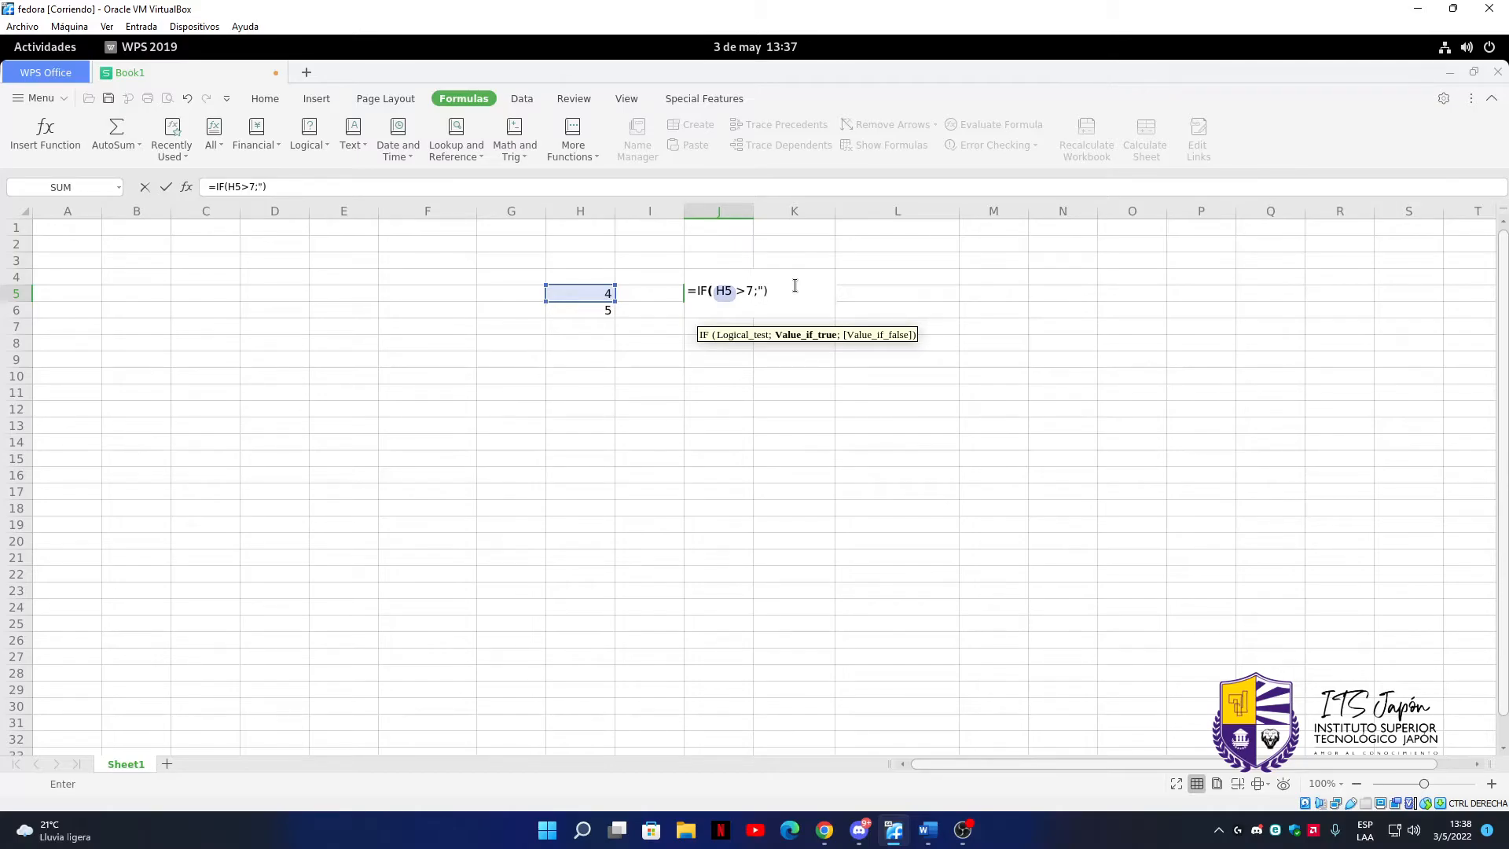
pyautogui.write('aprovado";"')
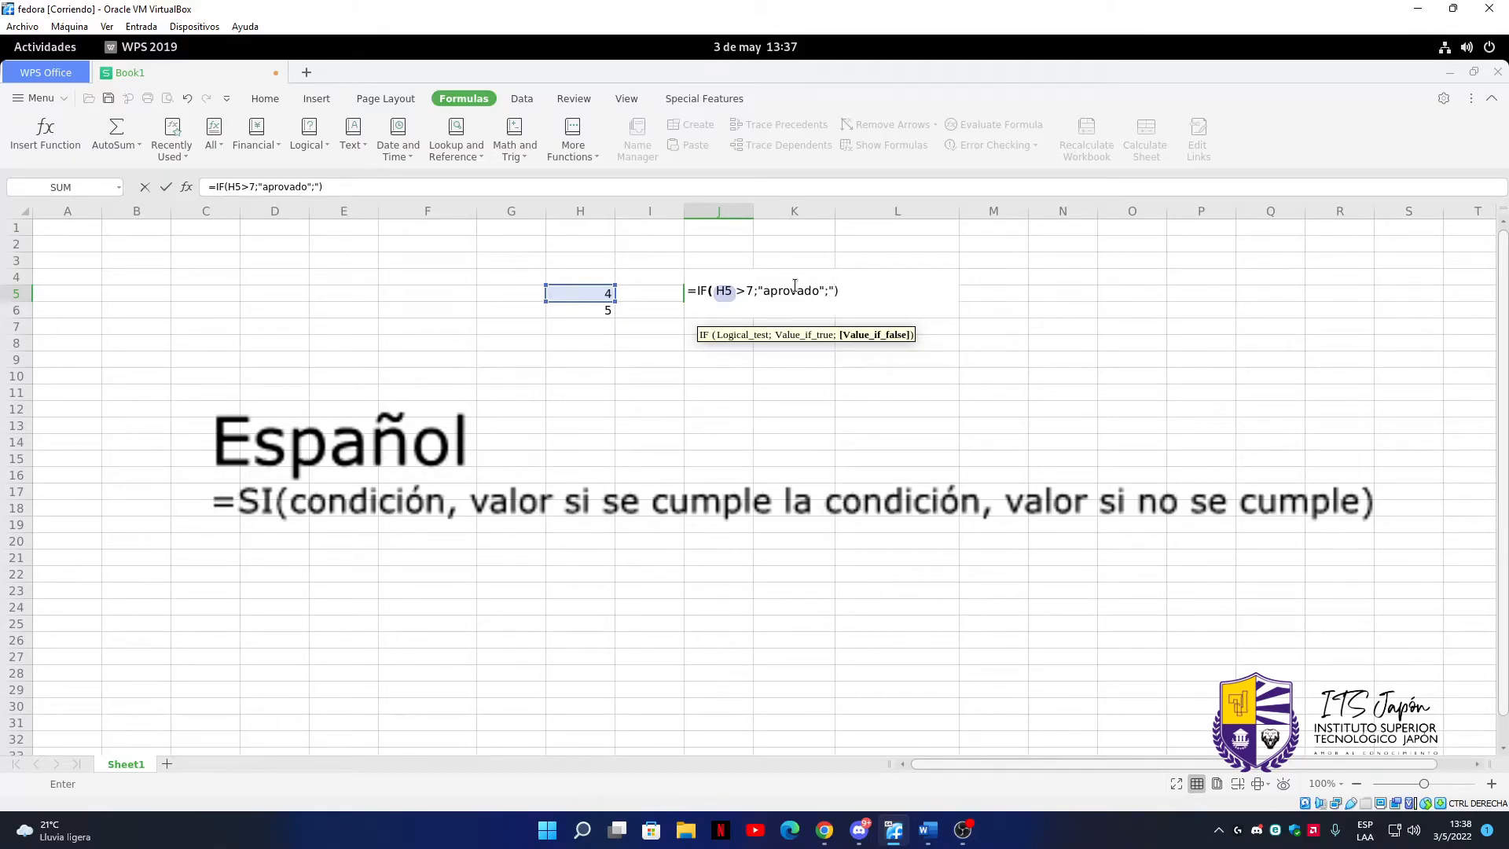
pyautogui.write('Repro')
pyautogui.write('vad')
# Complete the IF formula in cell J5 with "Reprobado" as the value when the condition is false
pyautogui.press('BackSpace')
pyautogui.press('BackSpace')
pyautogui.press('BackSpace')
pyautogui.press('BackSpace')
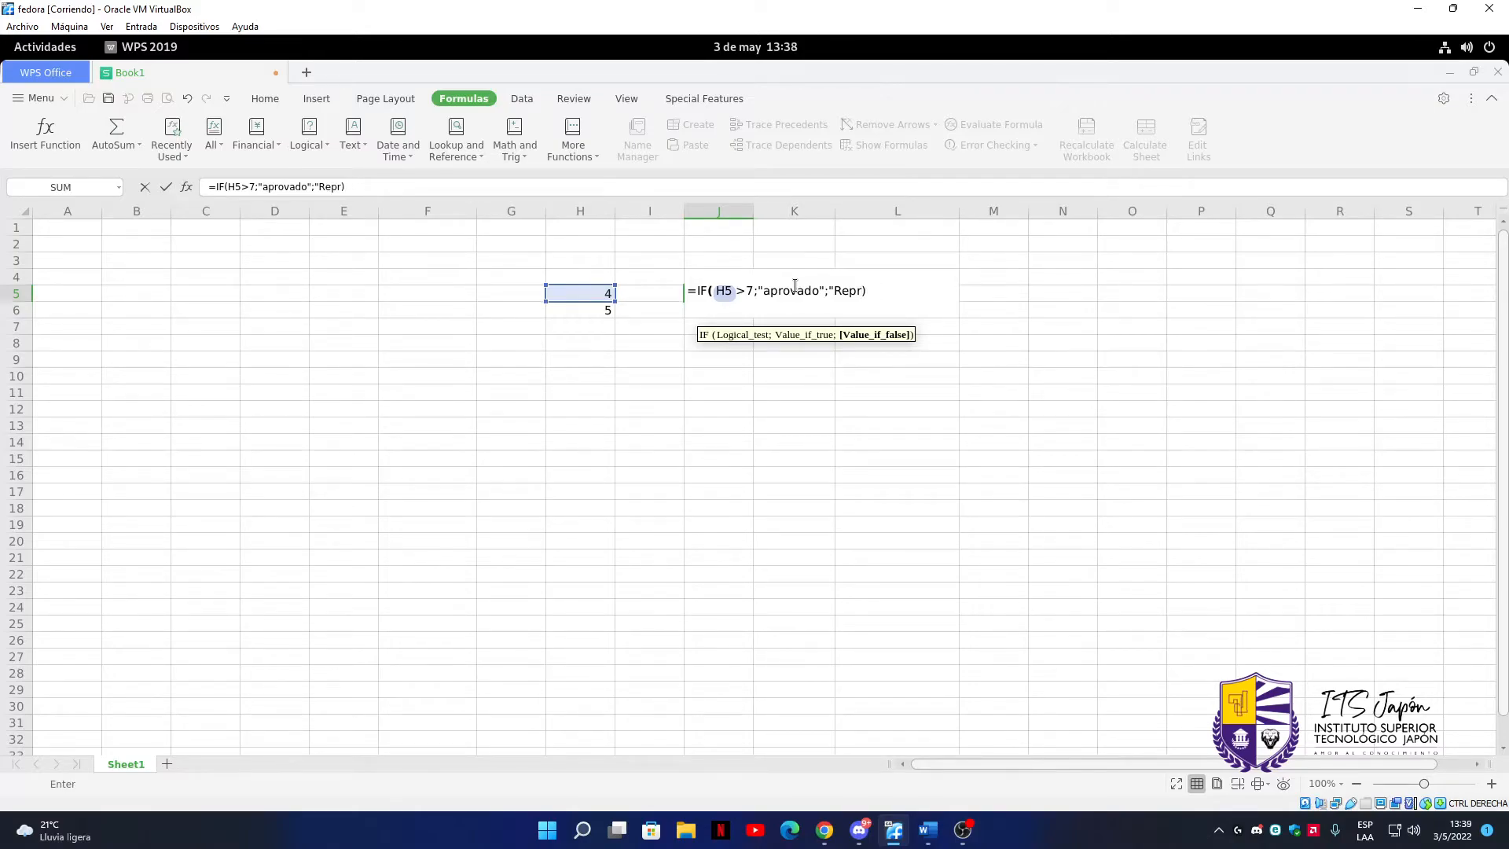
pyautogui.write('obado"')
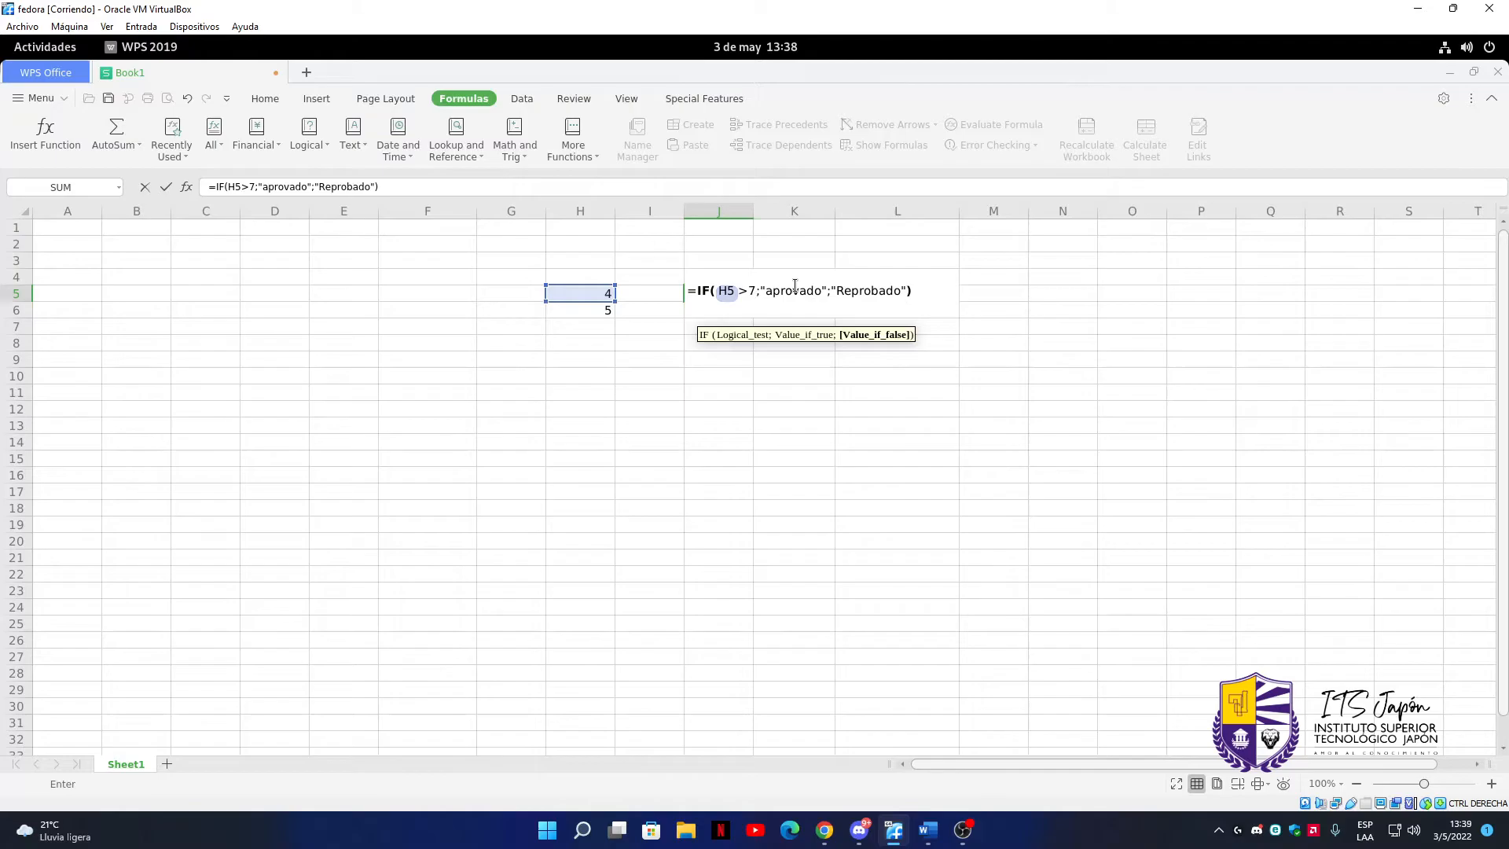
pyautogui.press('Return')
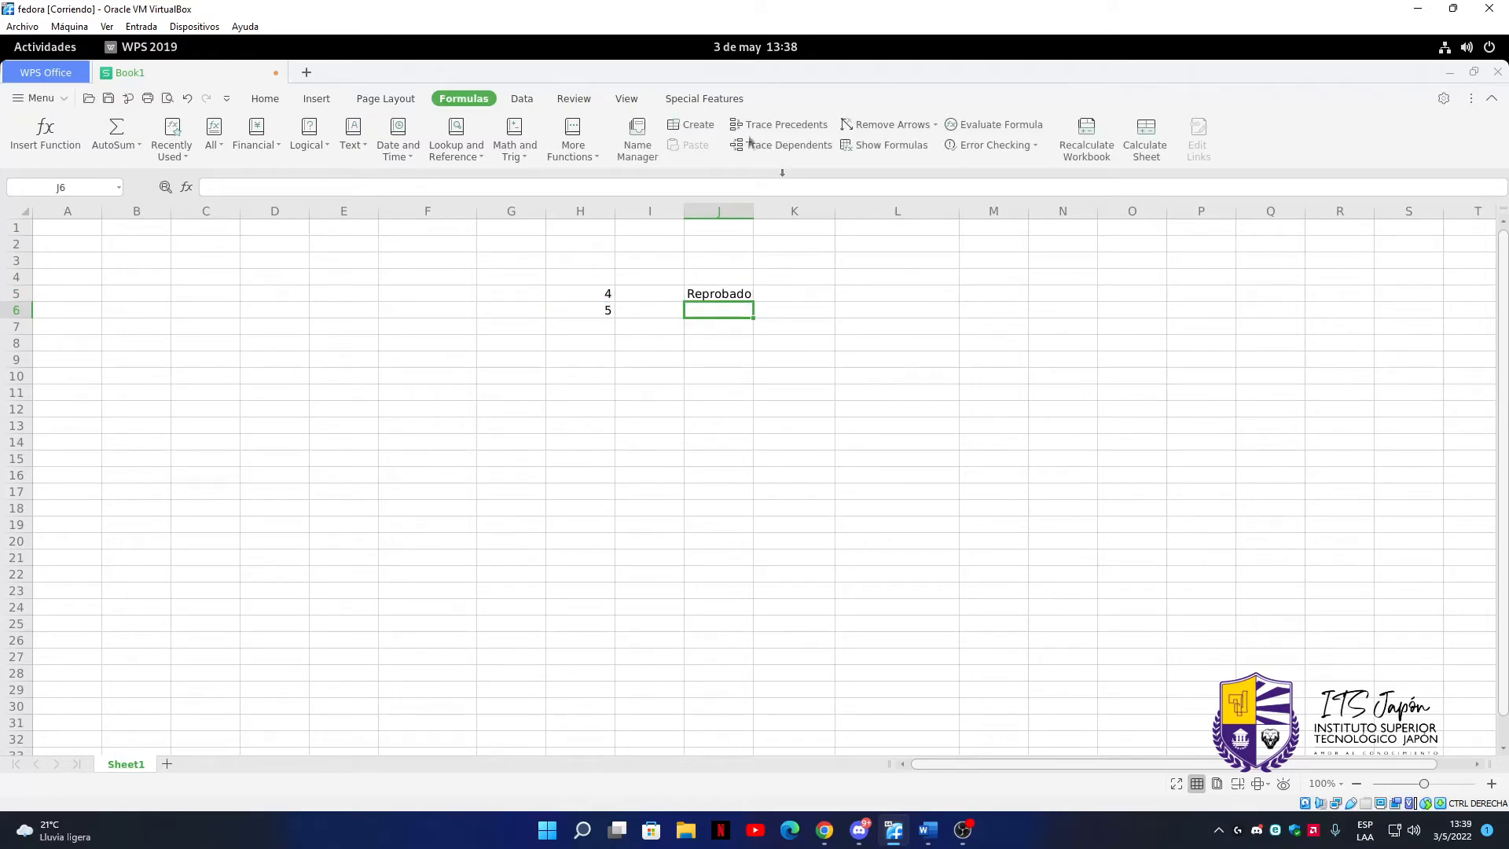
# Set cell H5 to 9 and copy the IF formula from J5 down to J6
pyautogui.doubleClick(593, 294)
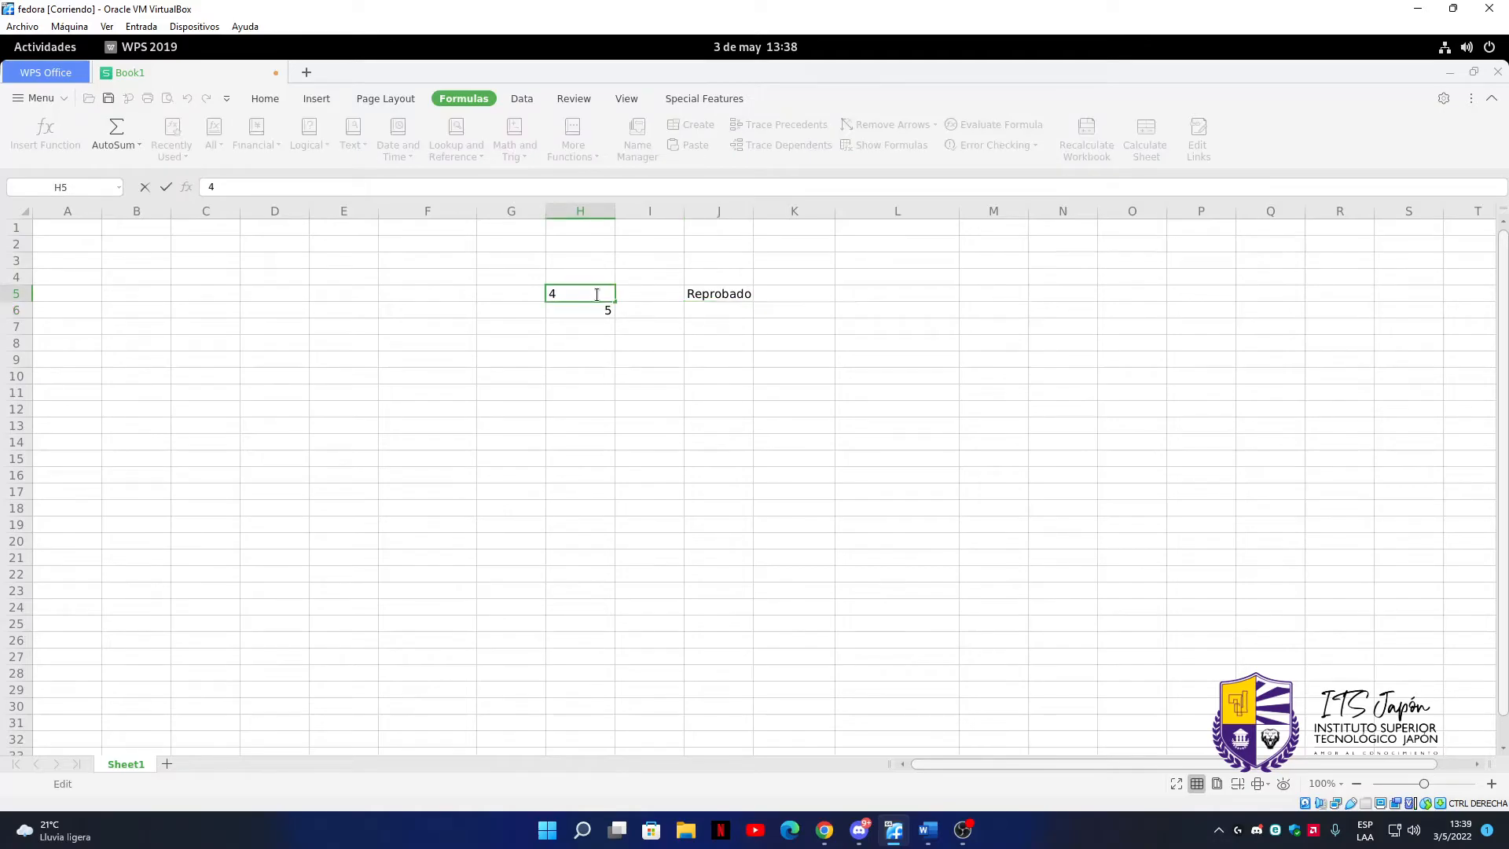
pyautogui.press('BackSpace')
pyautogui.write('9')
pyautogui.click(800, 313)
pyautogui.click(709, 300)
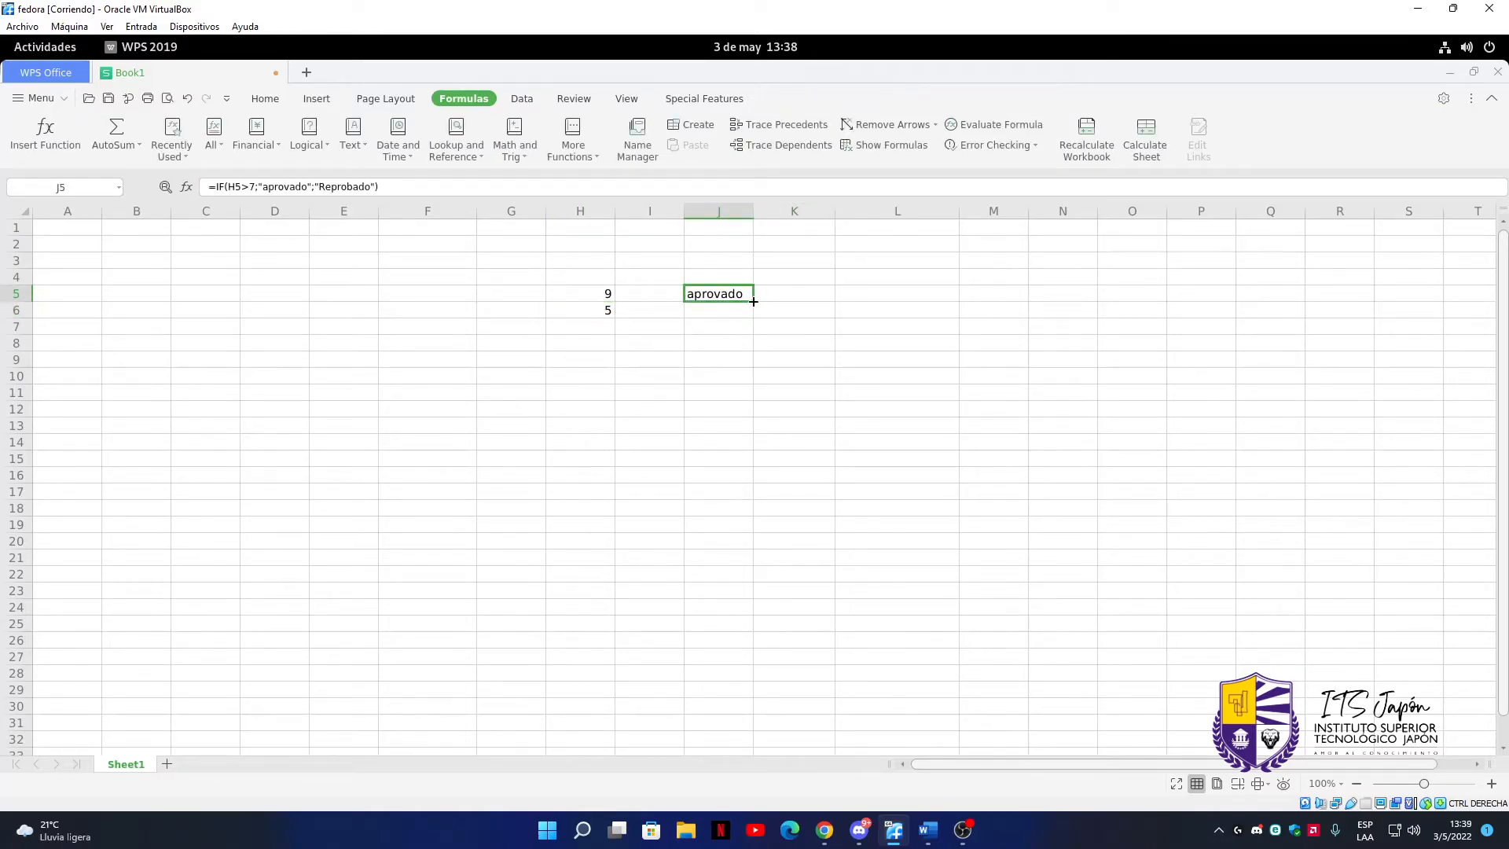
pyautogui.moveTo(753, 301); pyautogui.dragTo(754, 313)
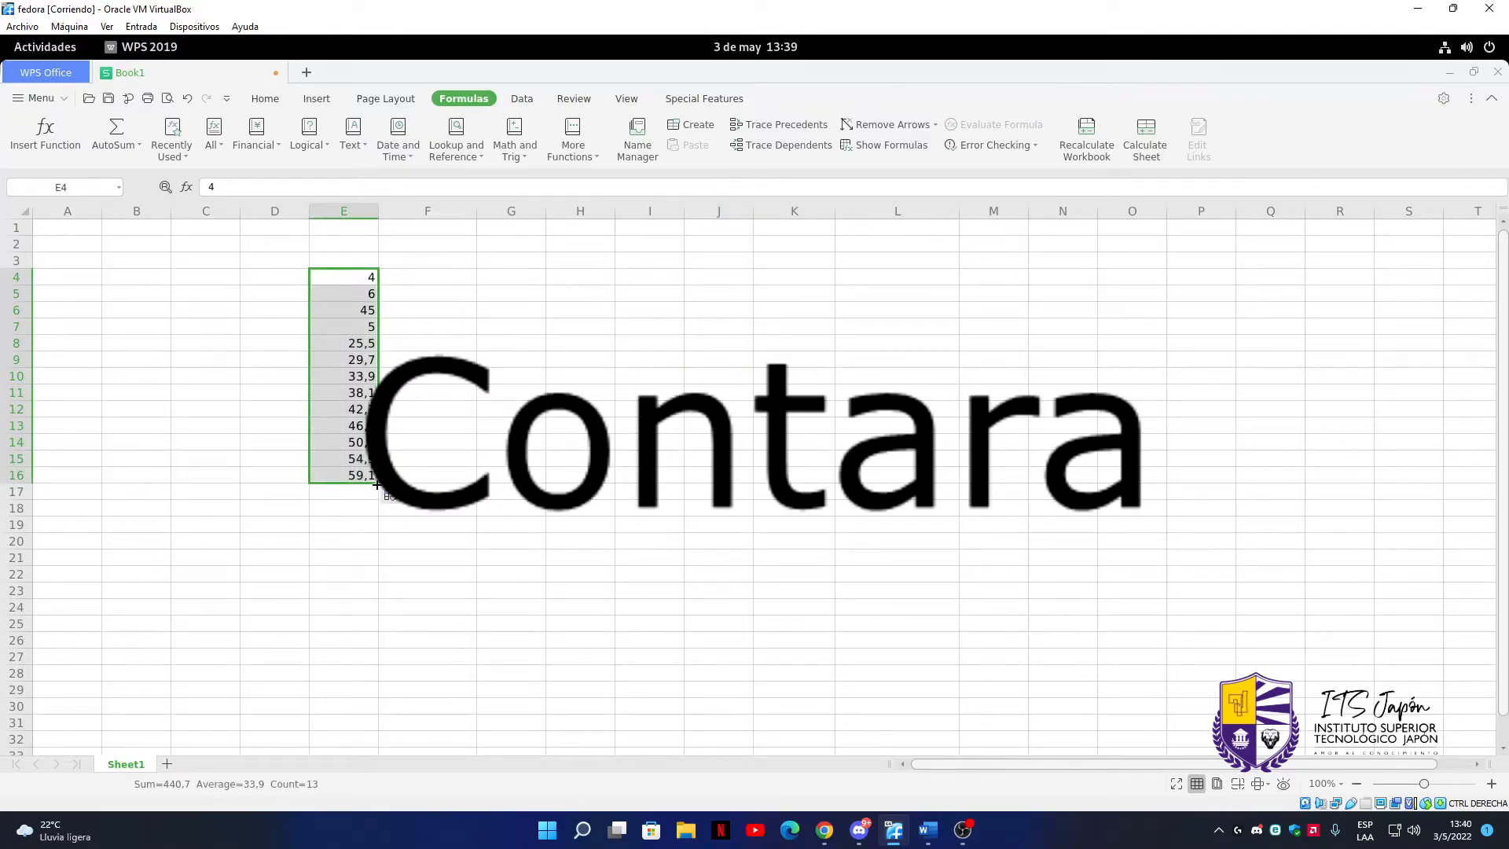
# Fill the numbers in E4:E16 across to column H
pyautogui.moveTo(377, 484); pyautogui.dragTo(613, 532)
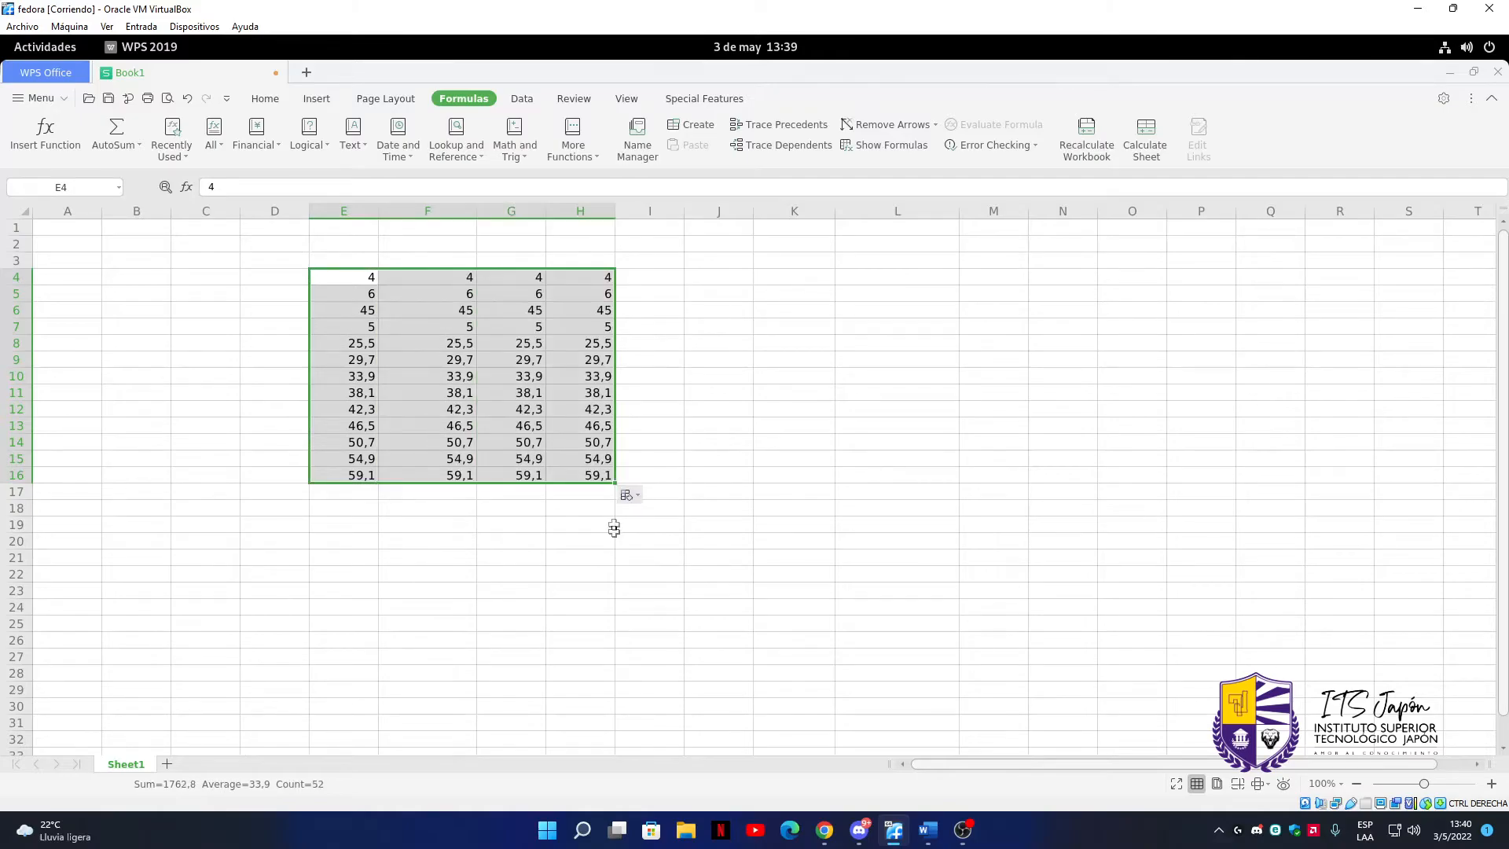
pyautogui.click(680, 314)
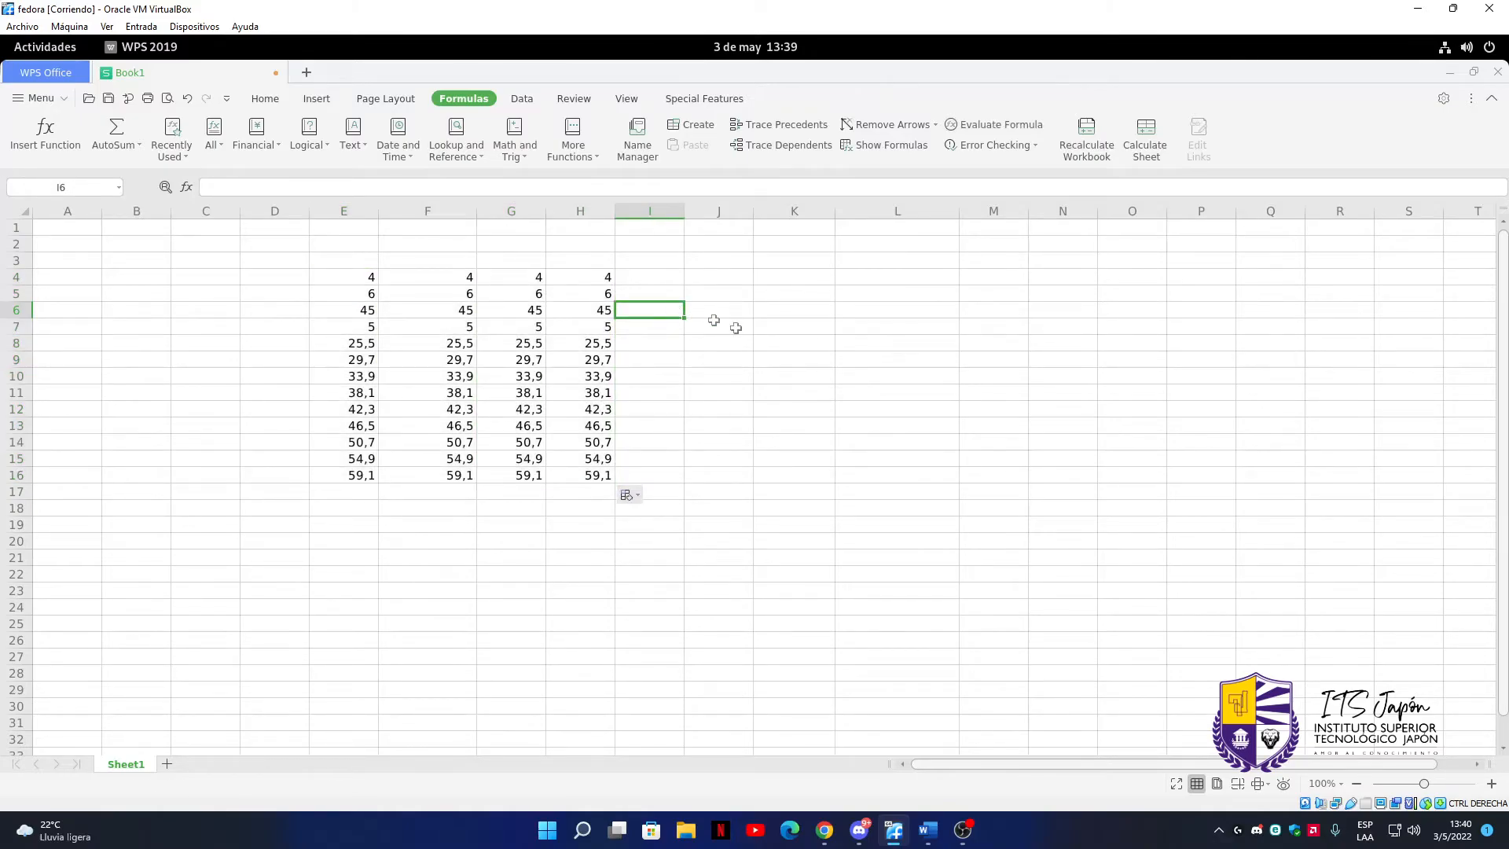
pyautogui.click(762, 345)
# Count the non-empty cells of E4:H16 in cell K9 with the COUNTA function
pyautogui.doubleClick(767, 358)
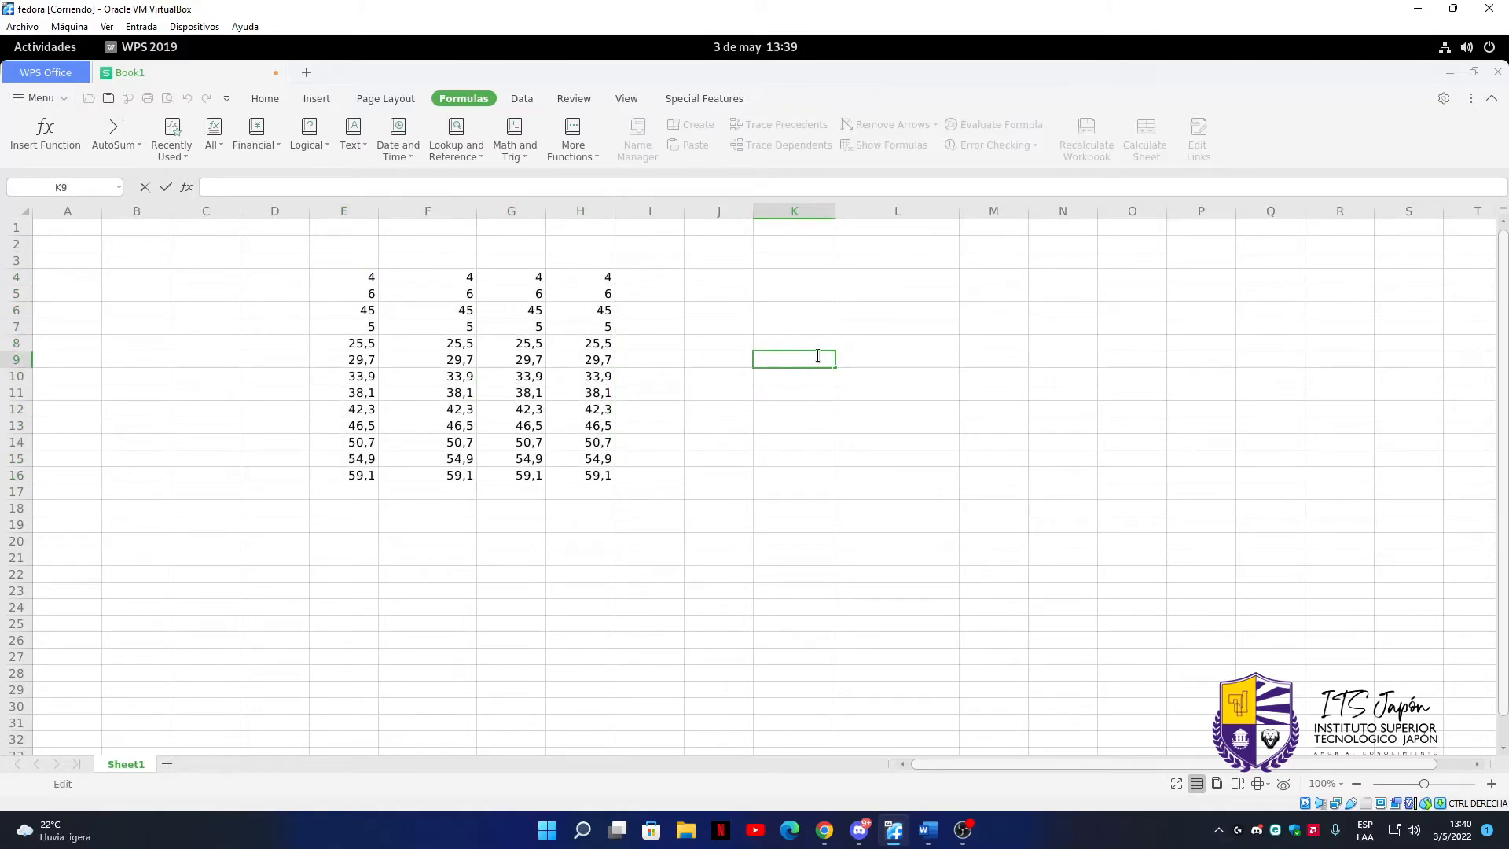
pyautogui.write('=co')
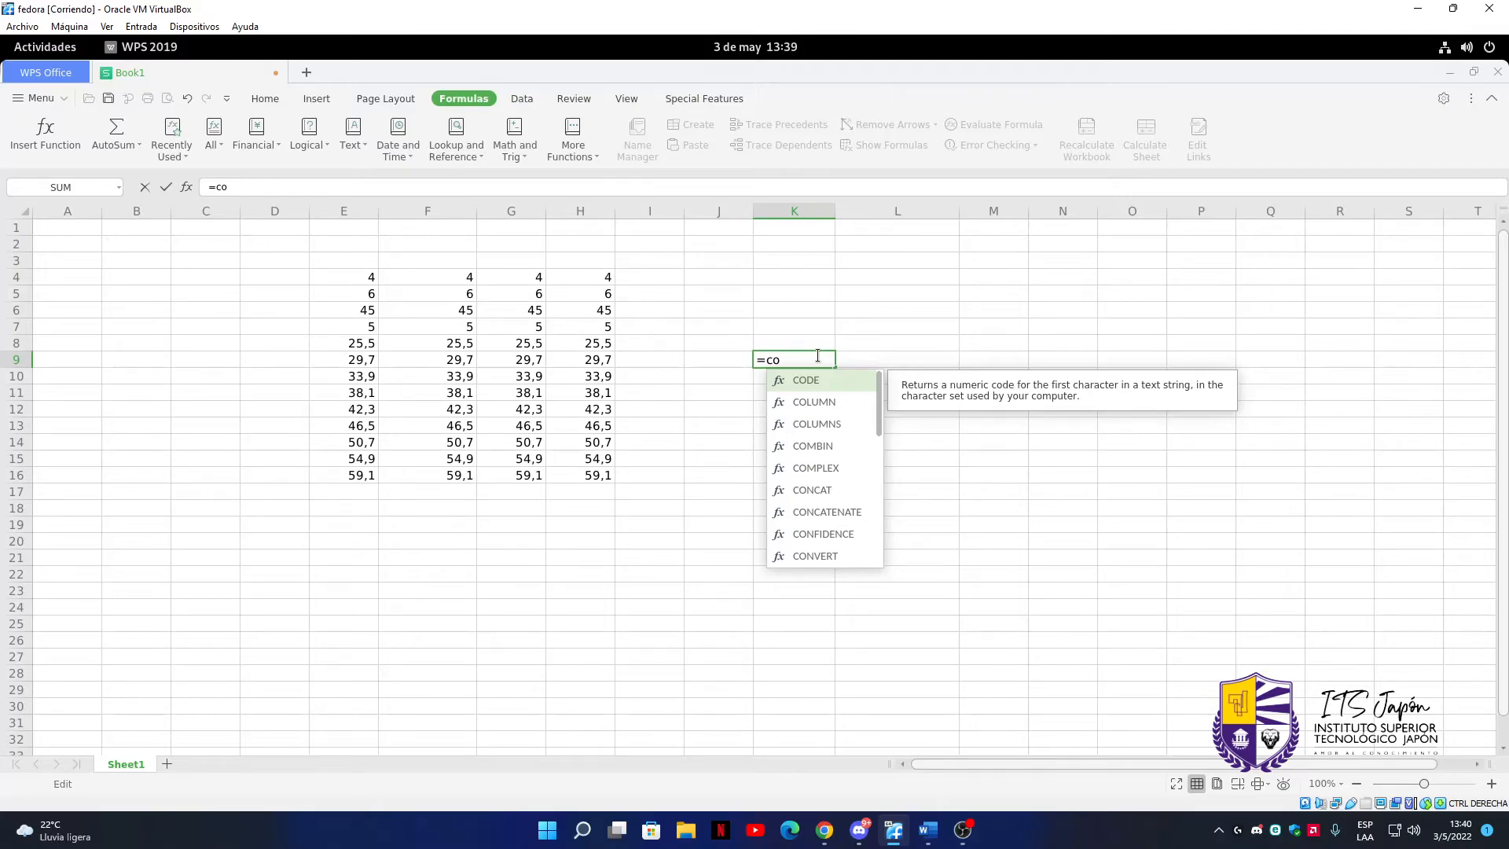
pyautogui.write('unt')
pyautogui.write('a')
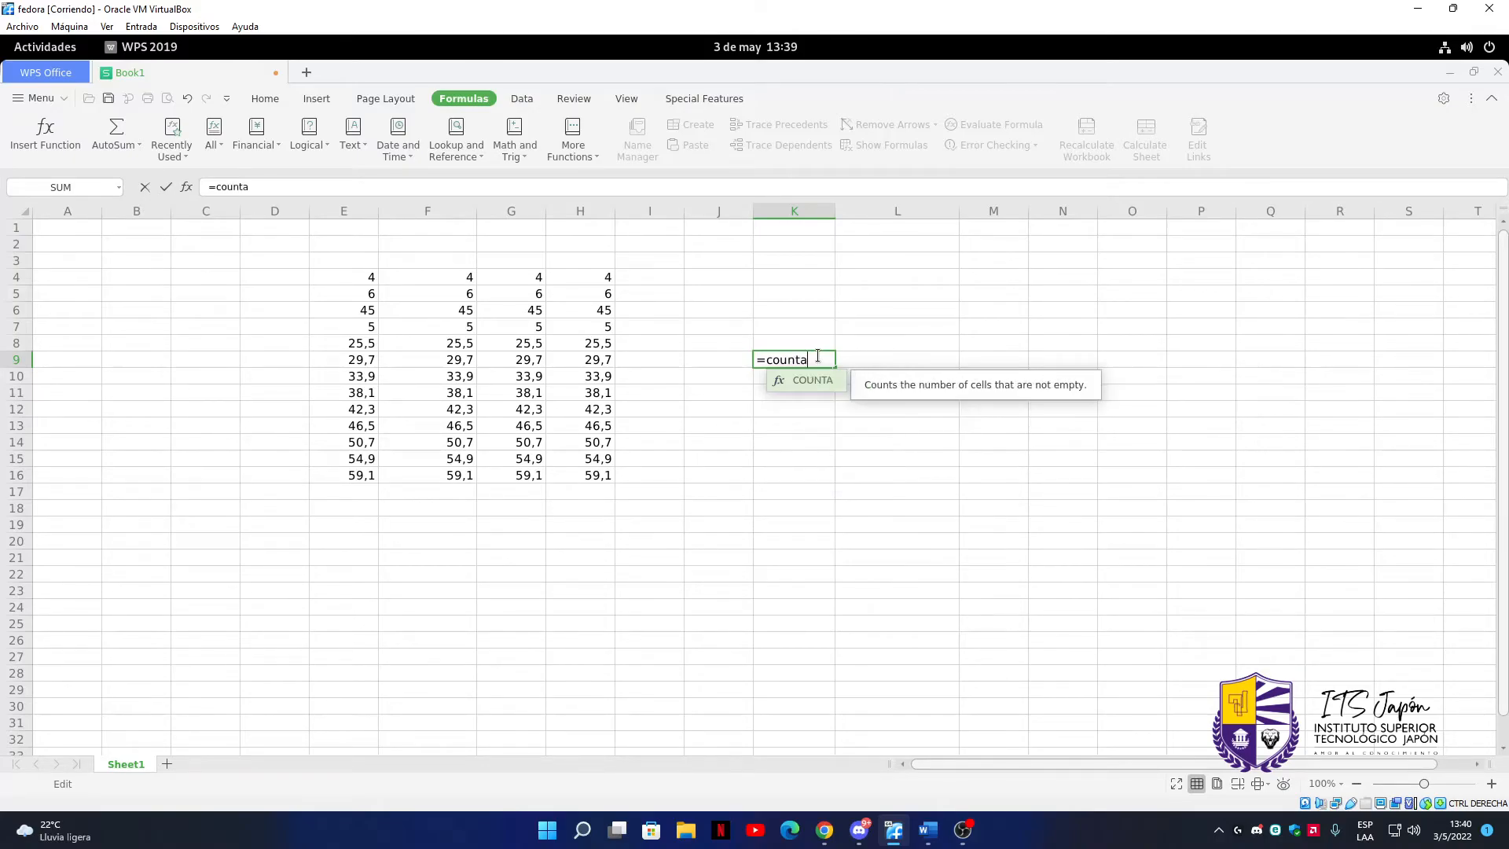
pyautogui.press('Tab')
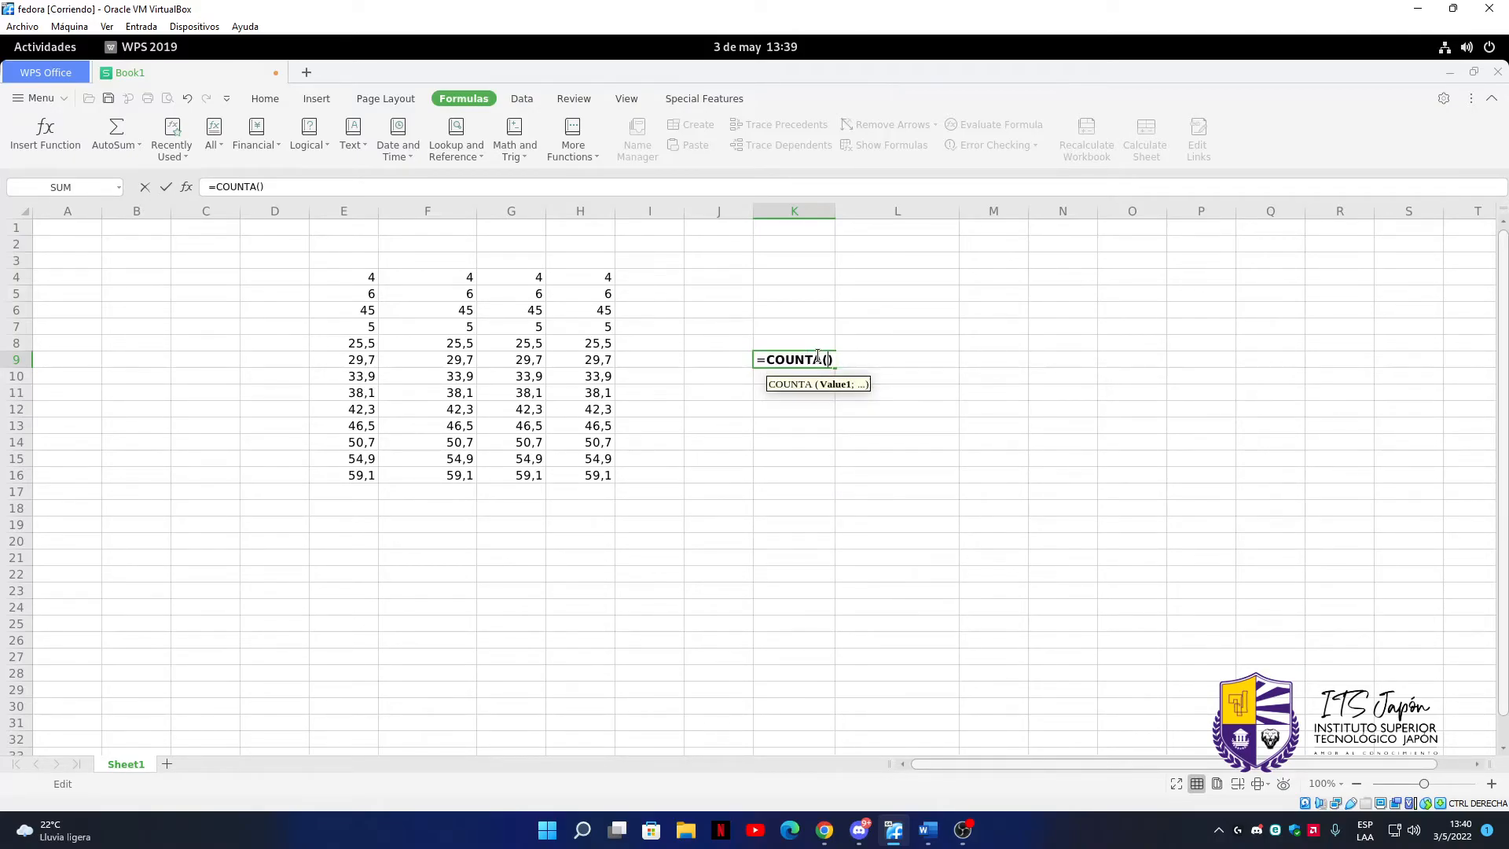
pyautogui.moveTo(313, 279); pyautogui.dragTo(614, 481)
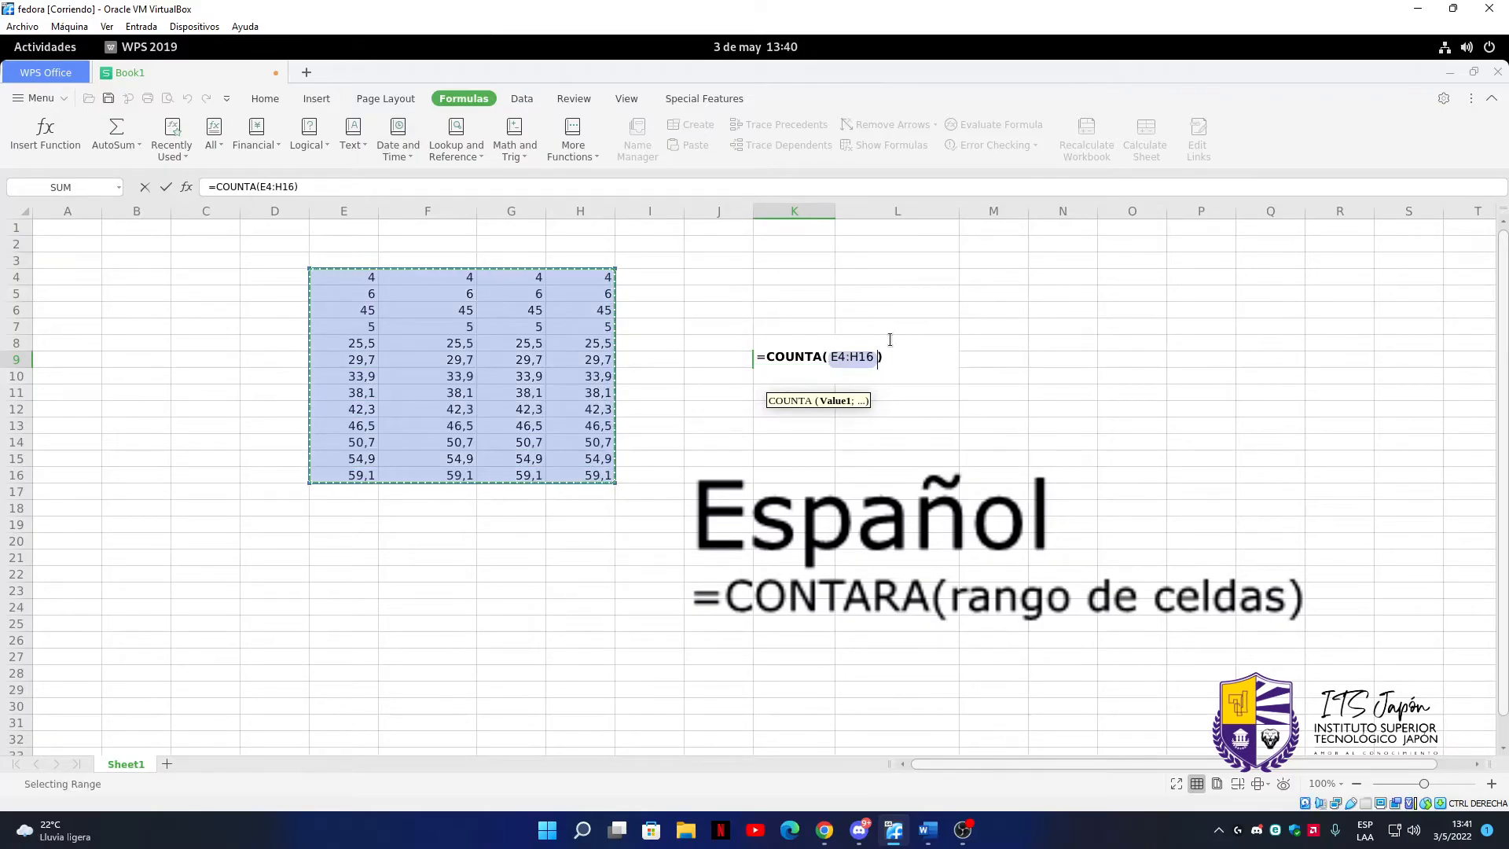
pyautogui.press('Return')
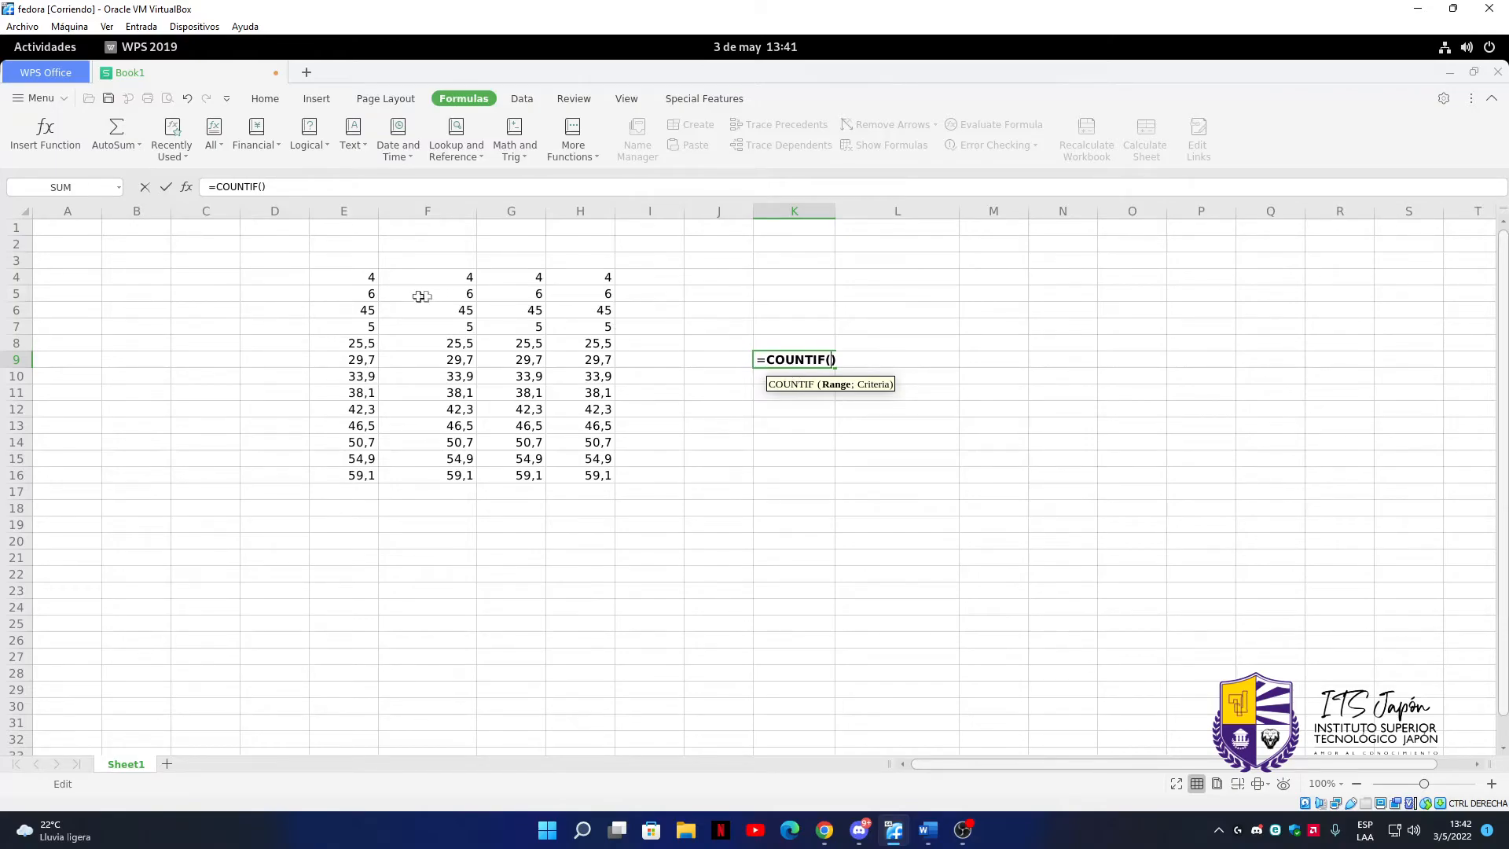
# Complete the COUNTIF formula in cell K9 with the range E4:H16 and the criterion ">20"
pyautogui.moveTo(368, 276); pyautogui.dragTo(603, 472)
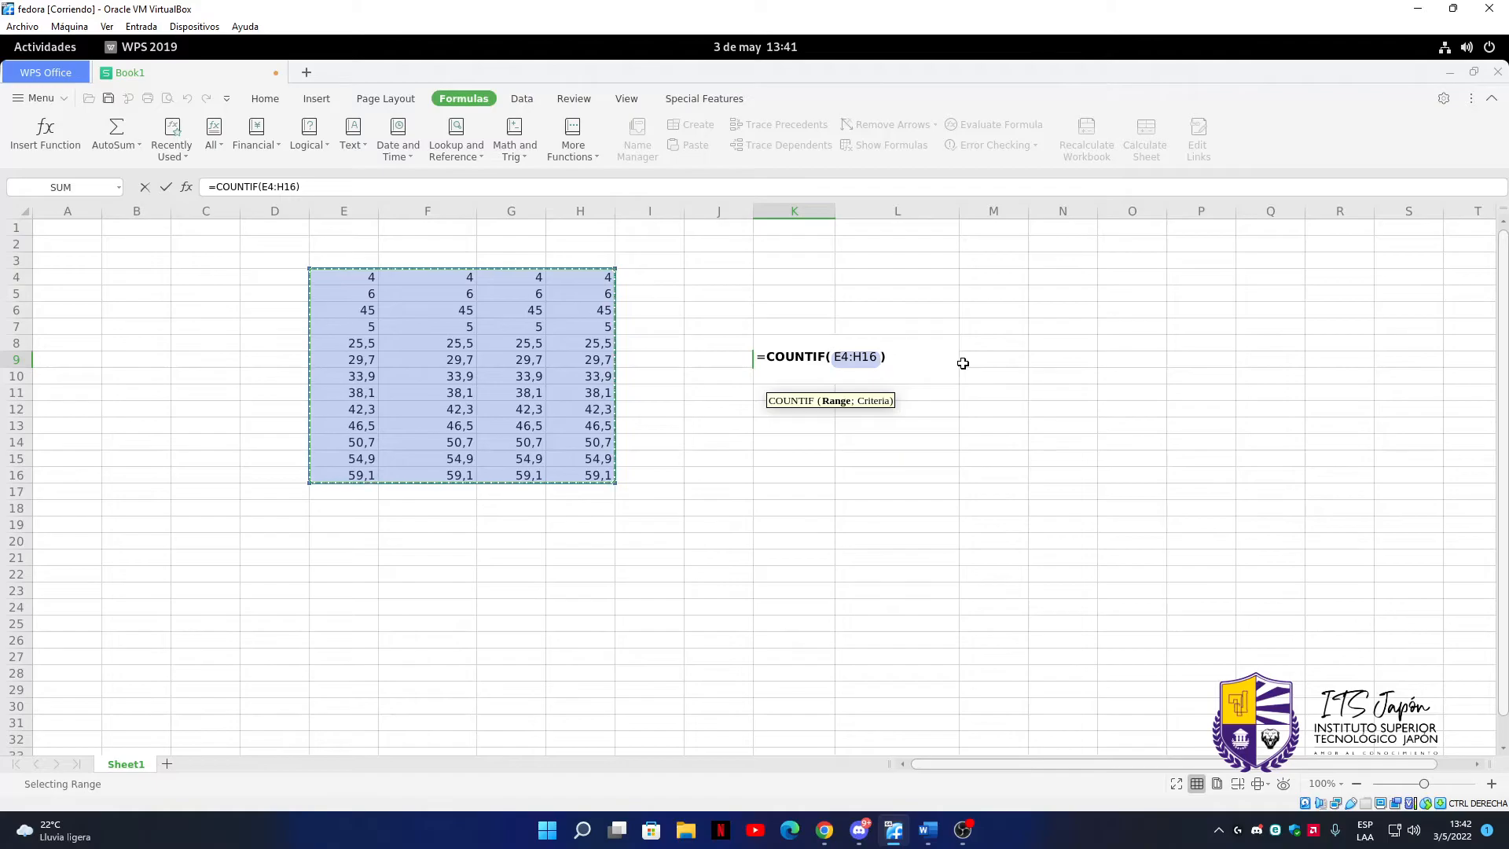
pyautogui.write(';')
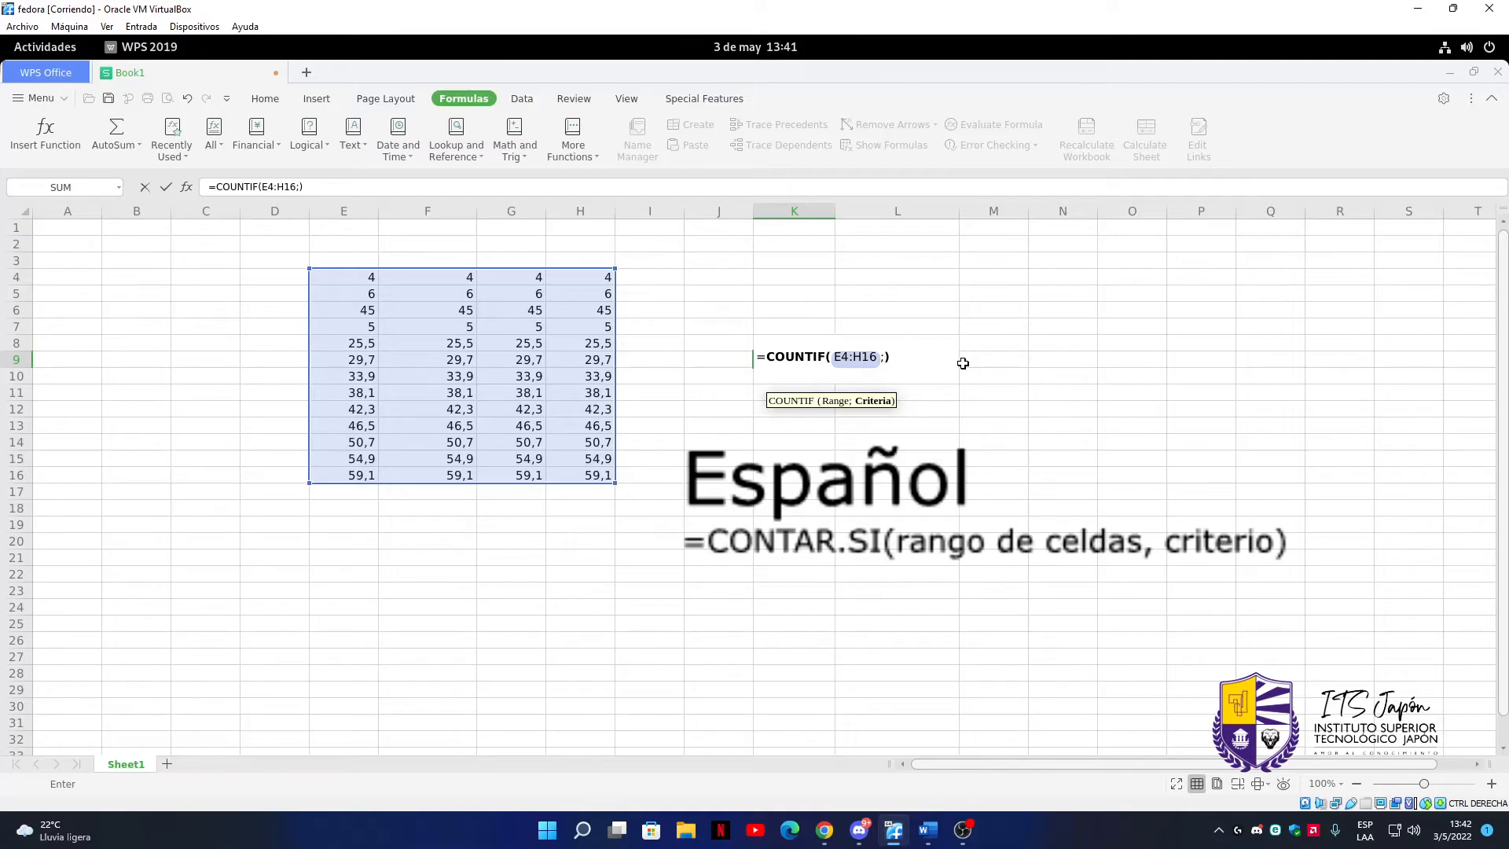
pyautogui.write('">')
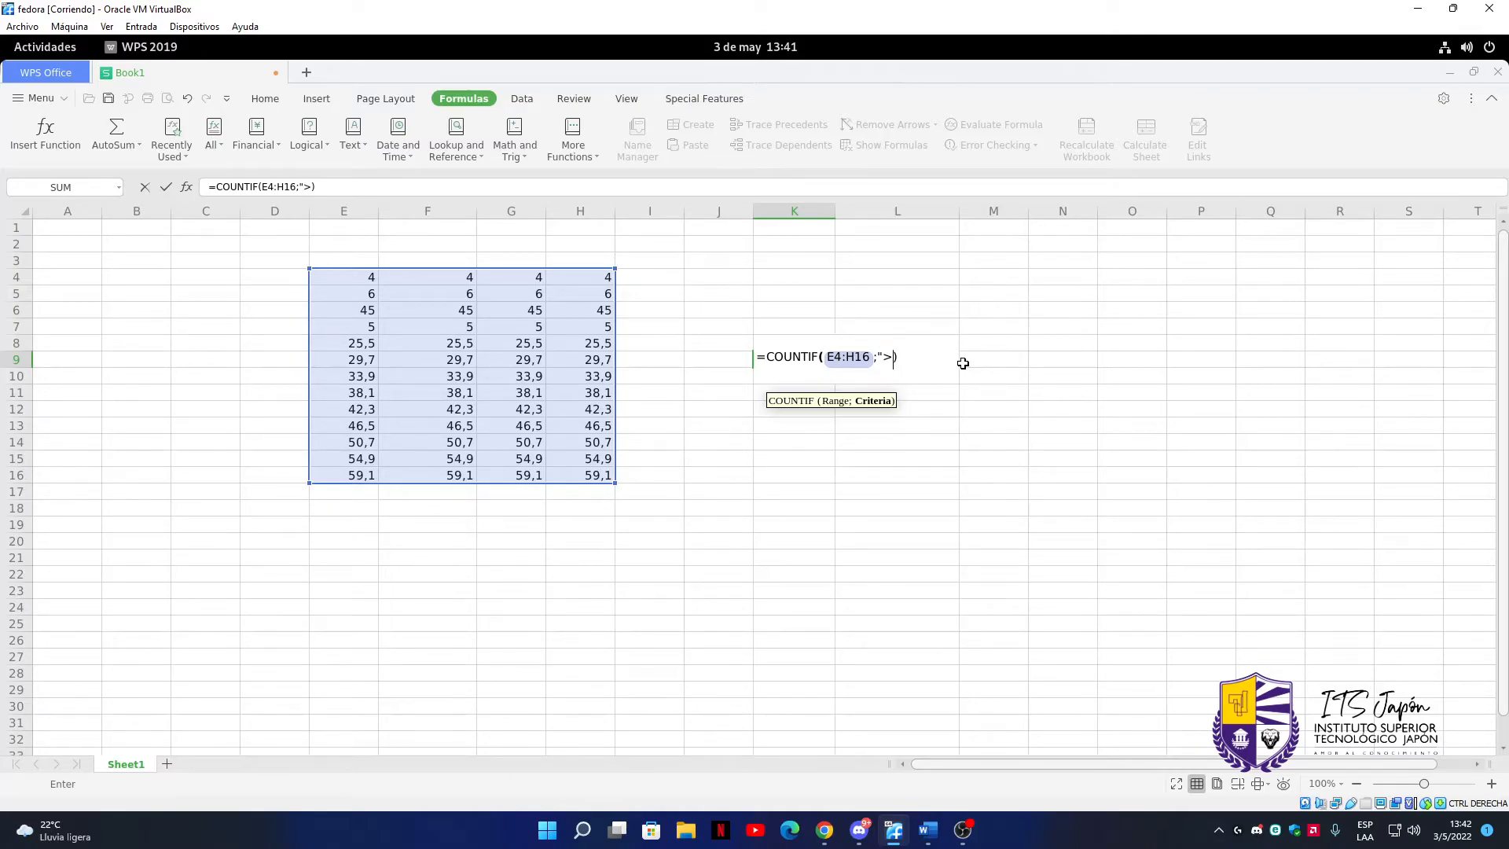
pyautogui.write('20"')
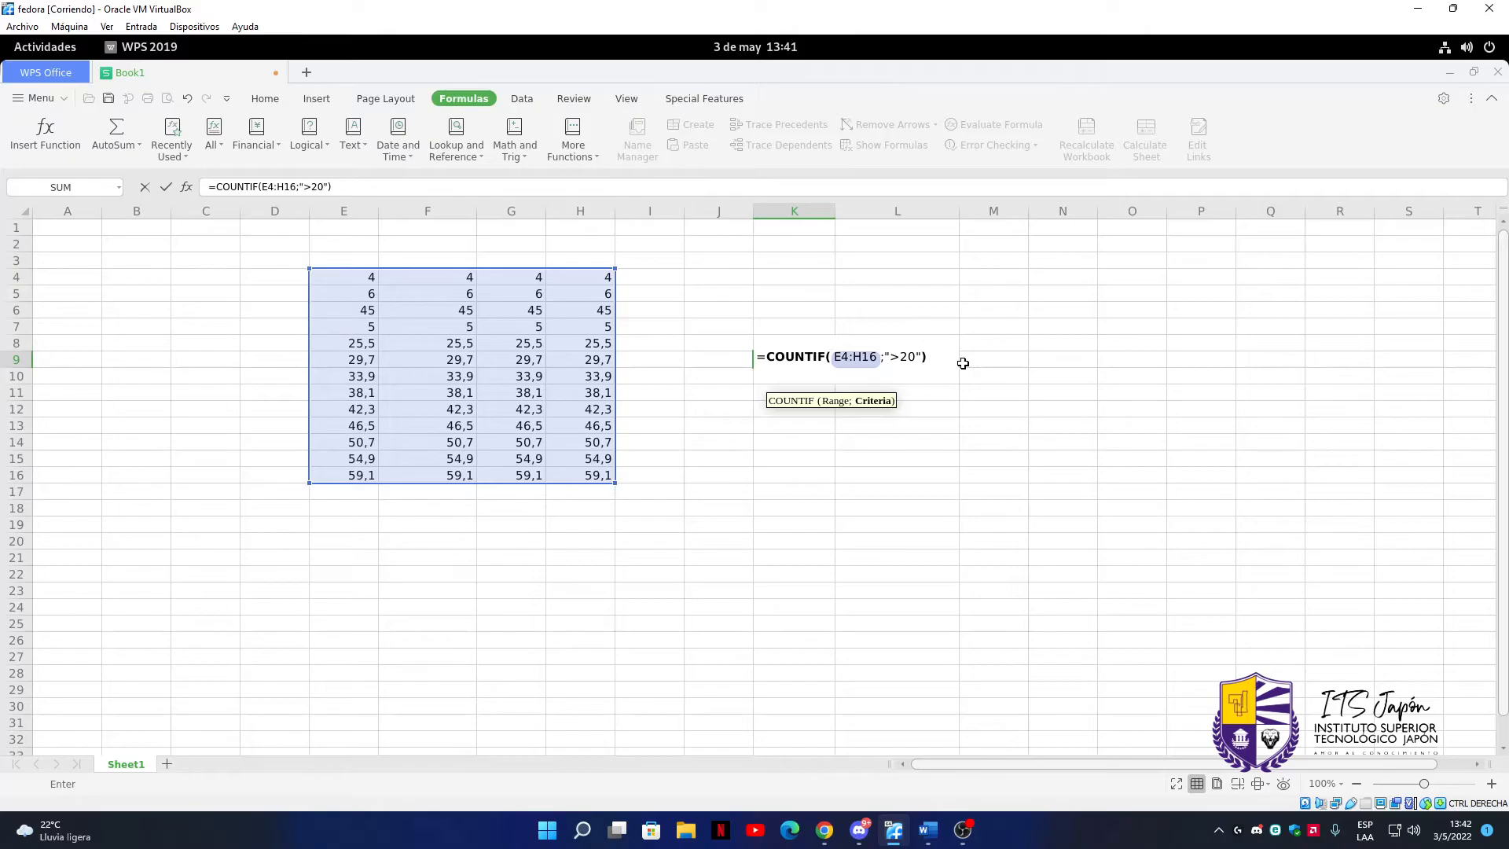
pyautogui.press('Return')
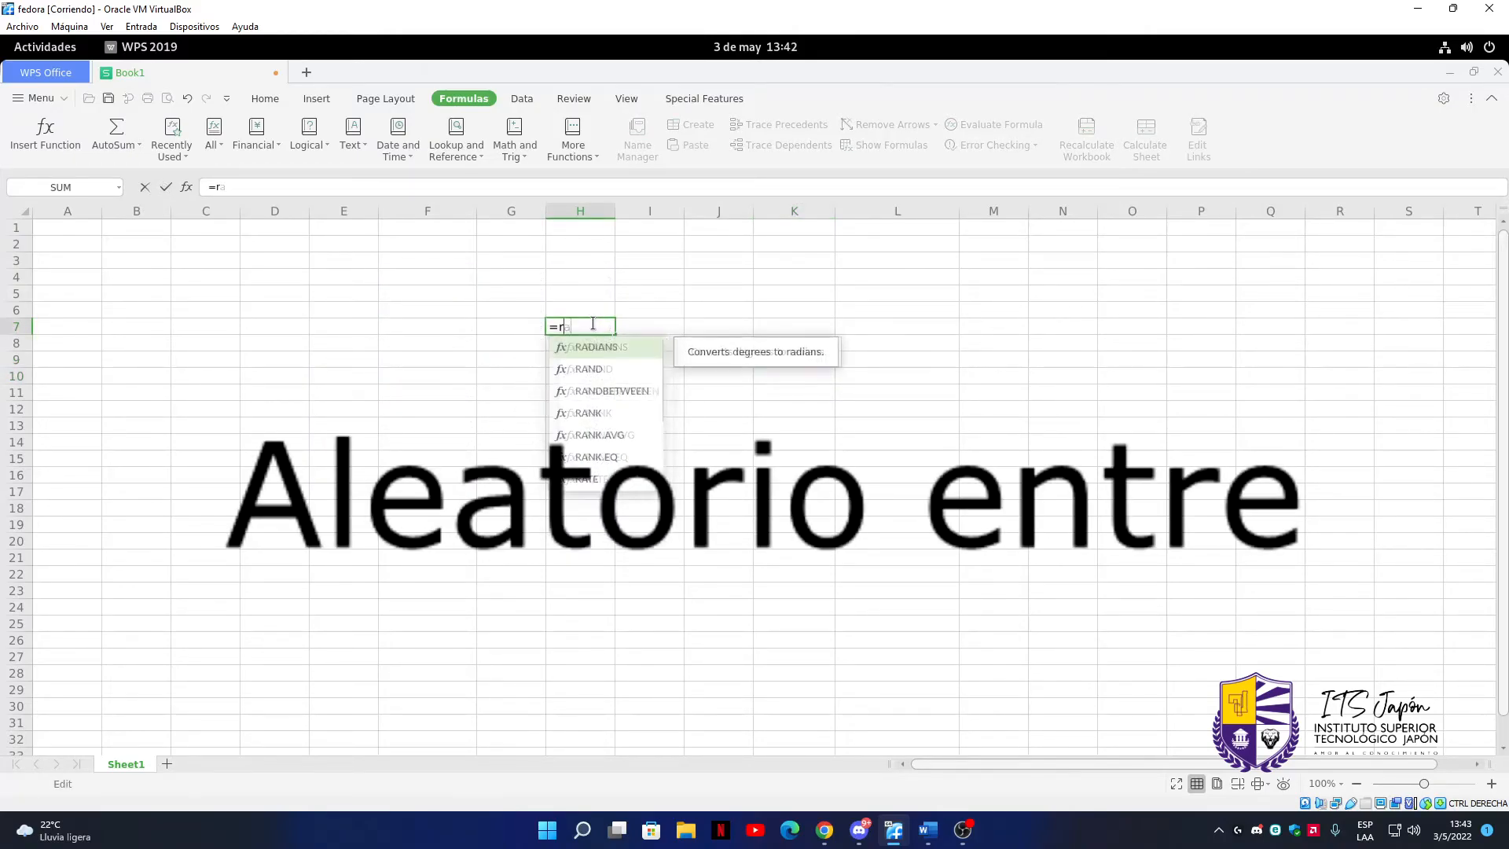
# Generate a random number between 1 and 20 in cell H7 with RANDBETWEEN and re-enter the formula to recalculate it
pyautogui.write('nd')
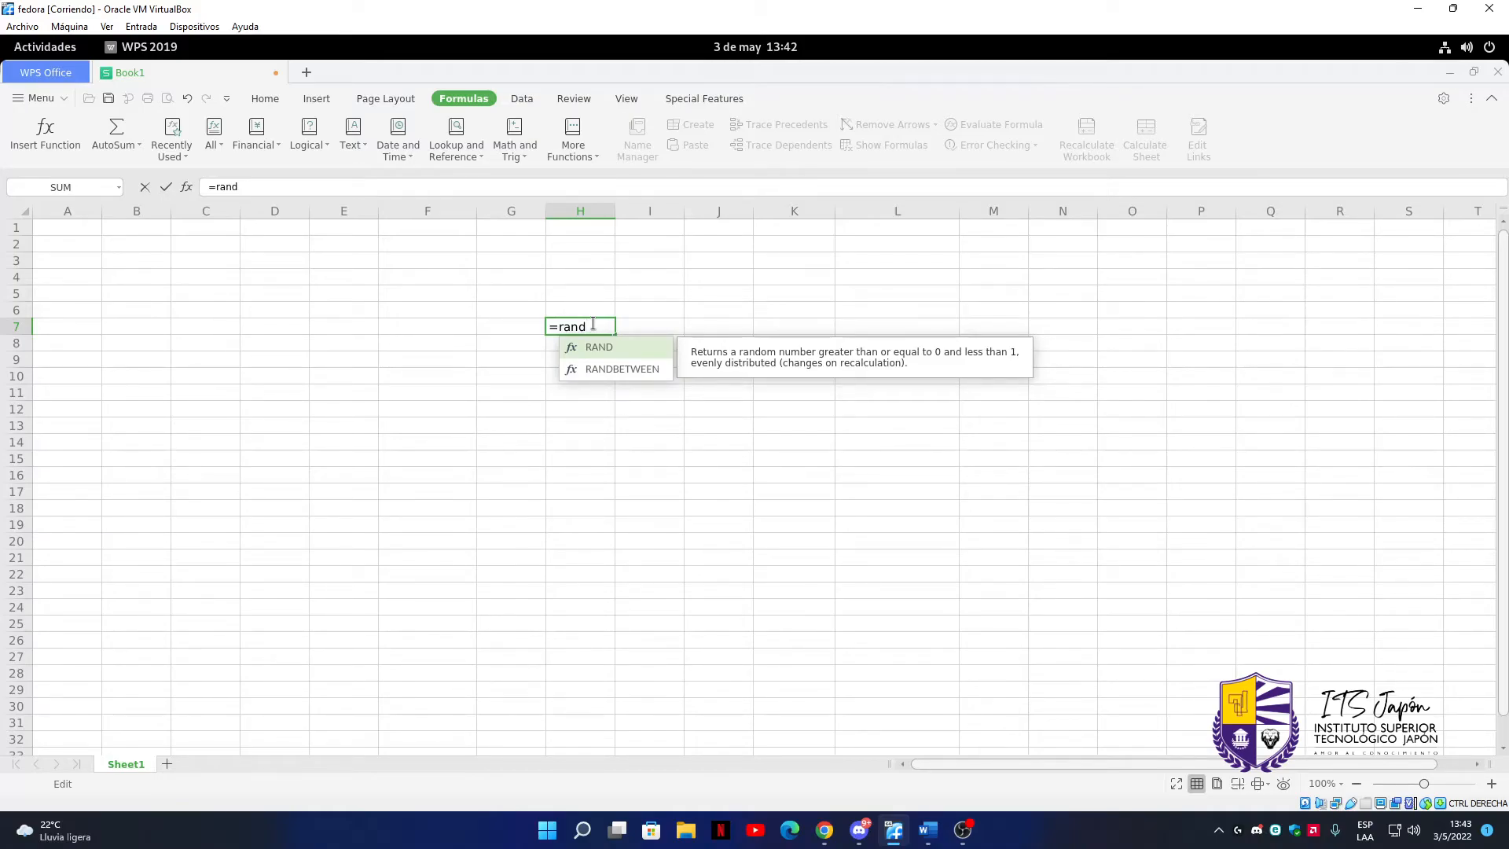
pyautogui.press('Down')
pyautogui.press('Tab')
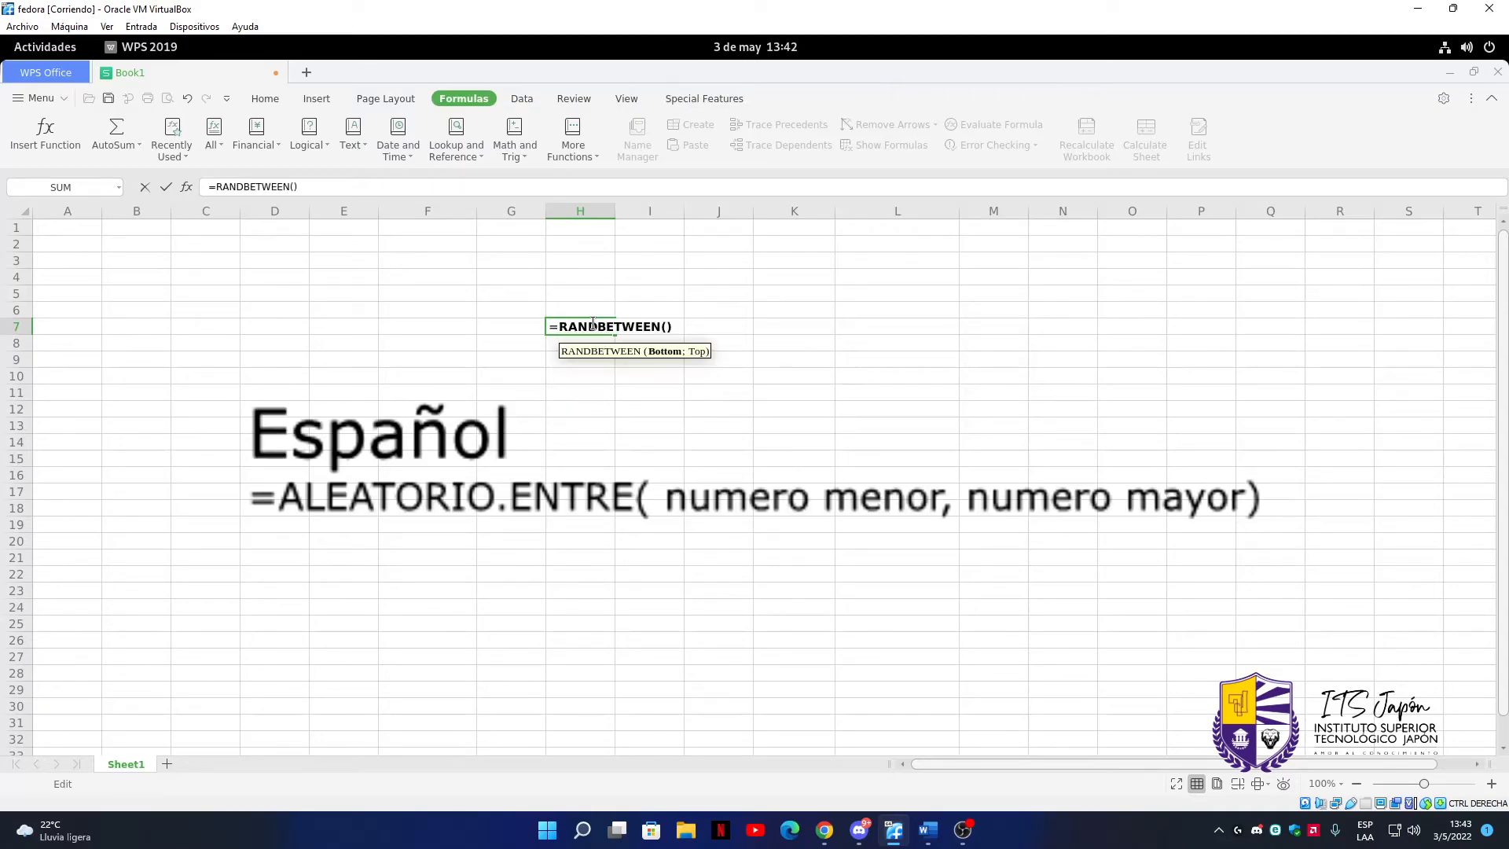
pyautogui.write('1;20')
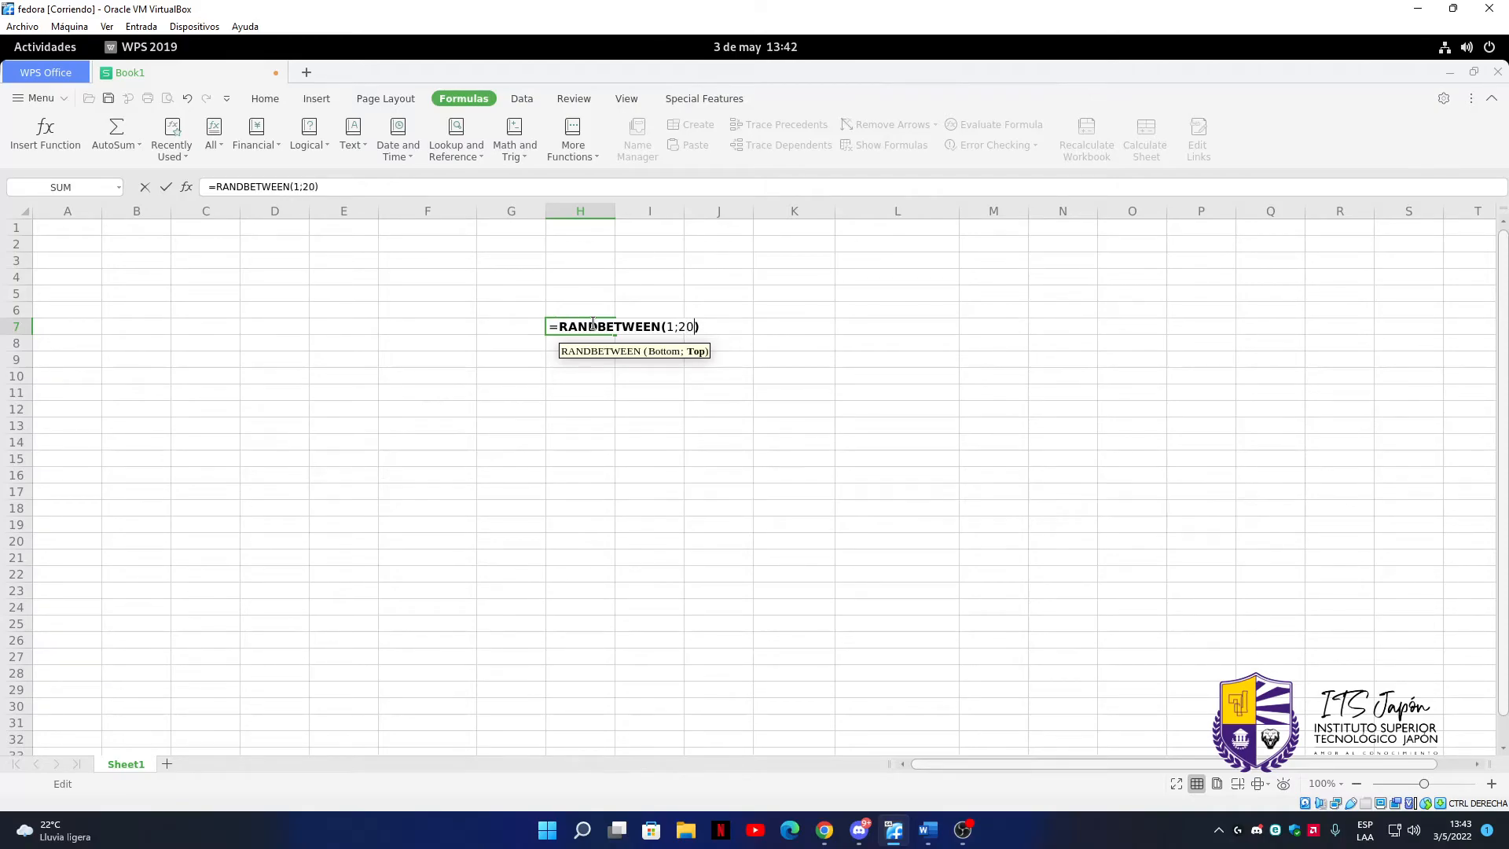
pyautogui.press('Return')
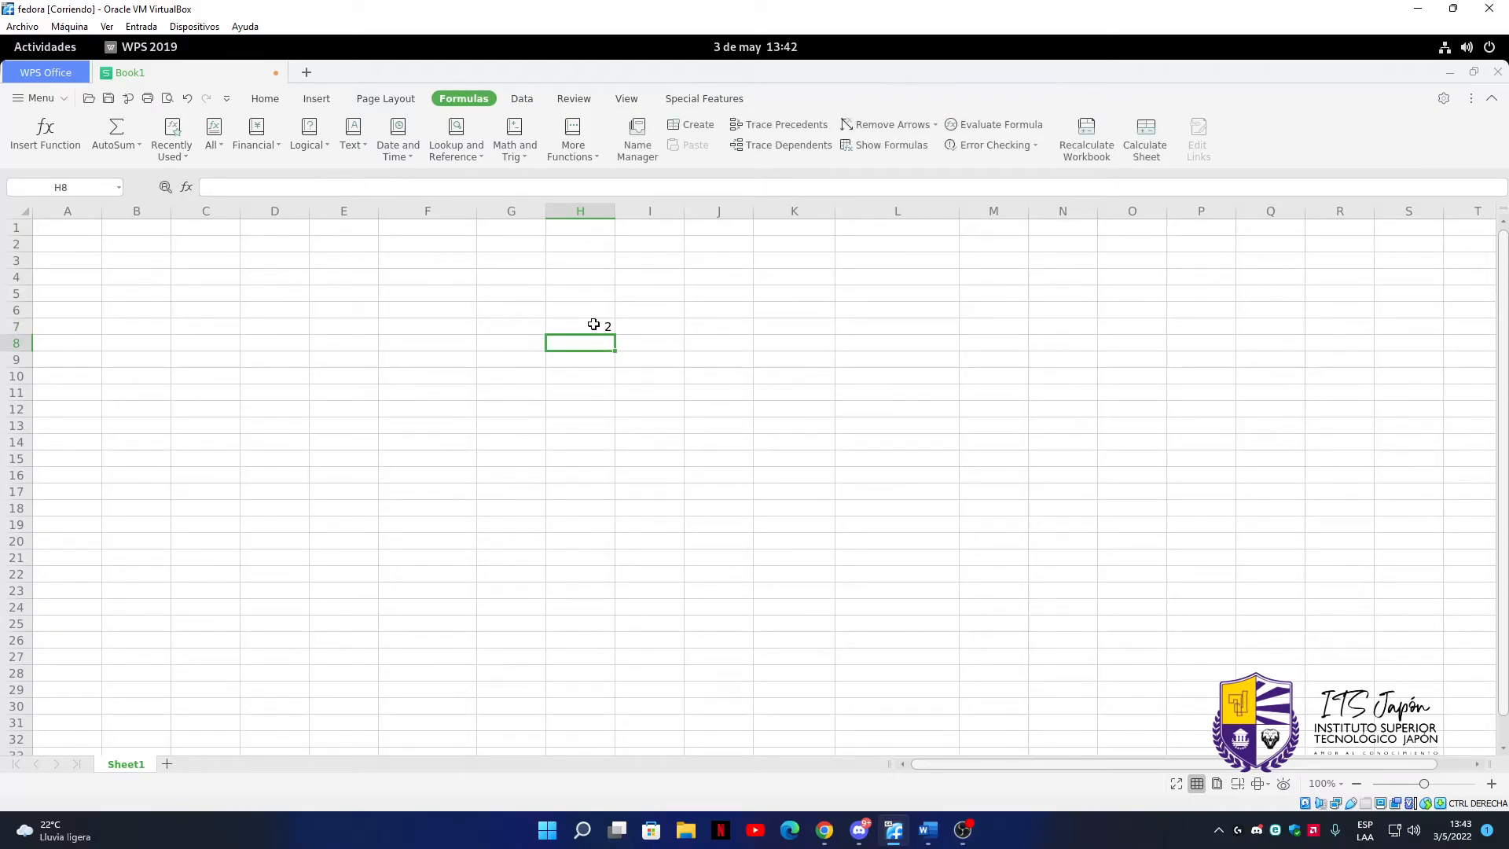
pyautogui.doubleClick(601, 326)
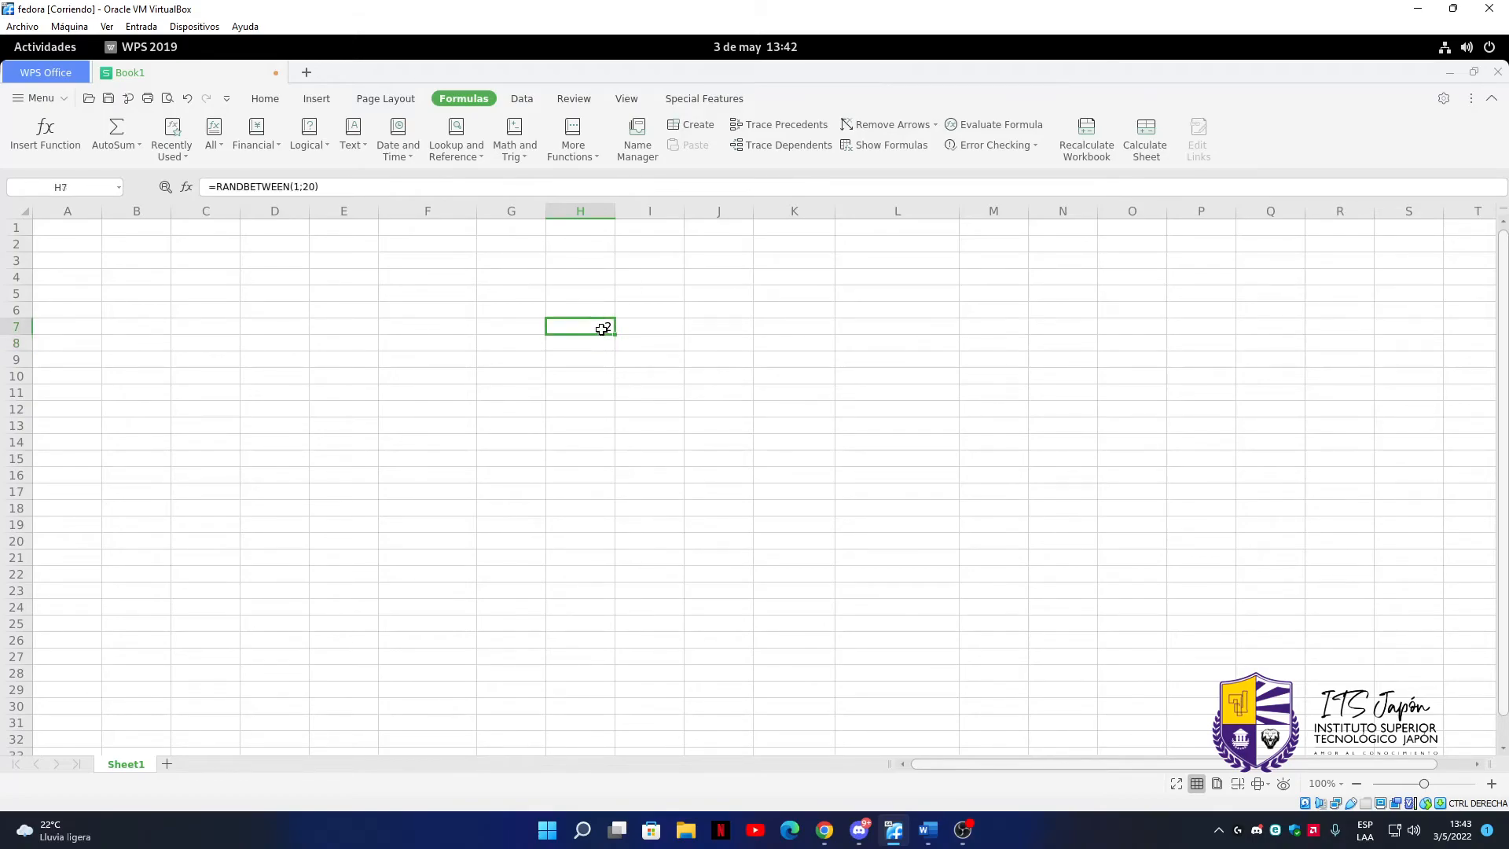
pyautogui.press('Return')
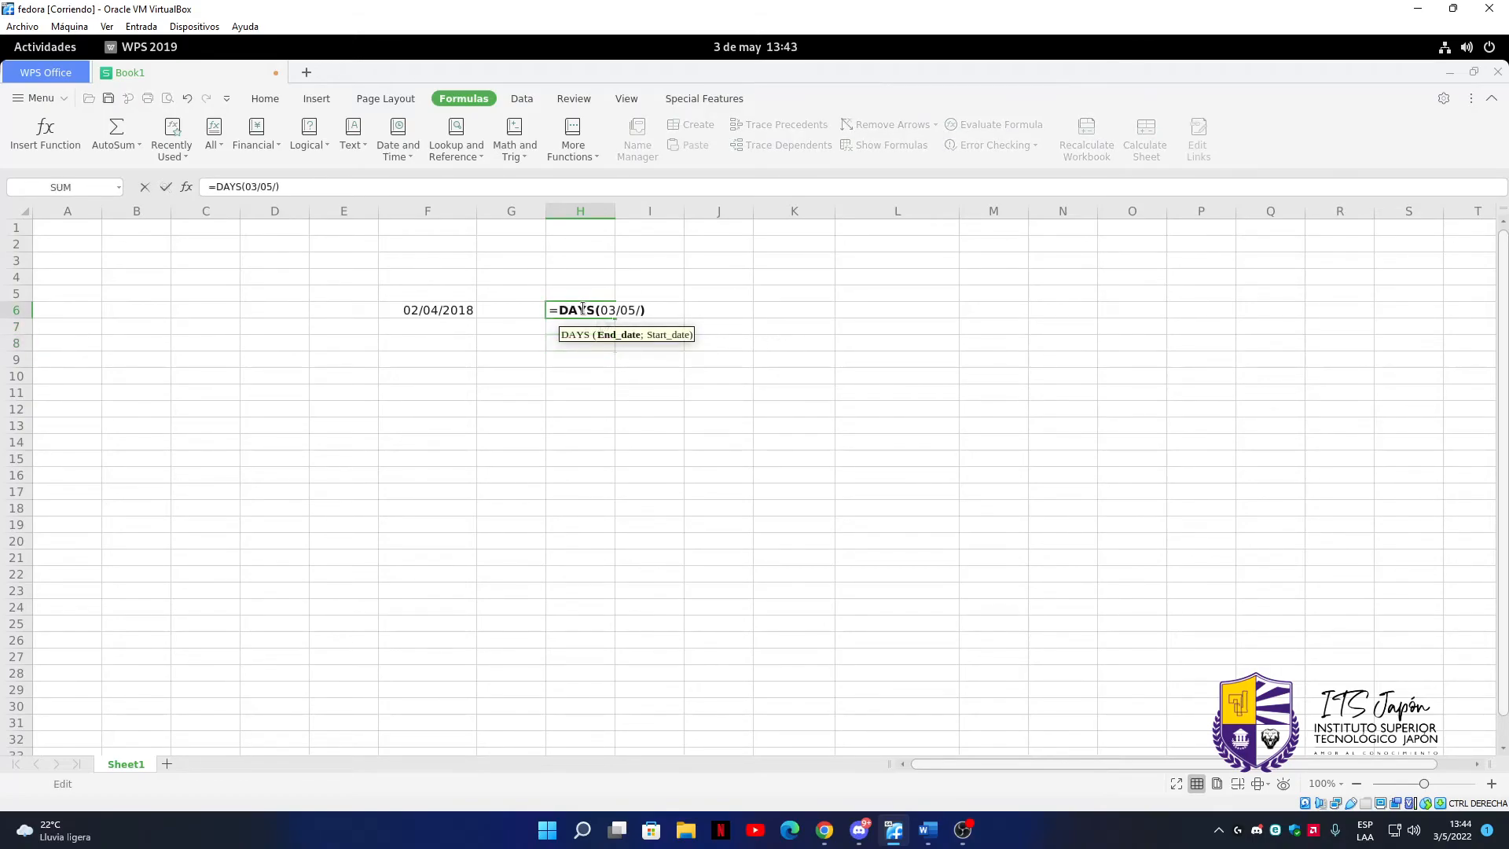
# Calculate in cell H6 the days between "03/05/2022" and the date in F6 with the DAYS function, enclosing the typed end date in quotation marks
pyautogui.write('/2022;')
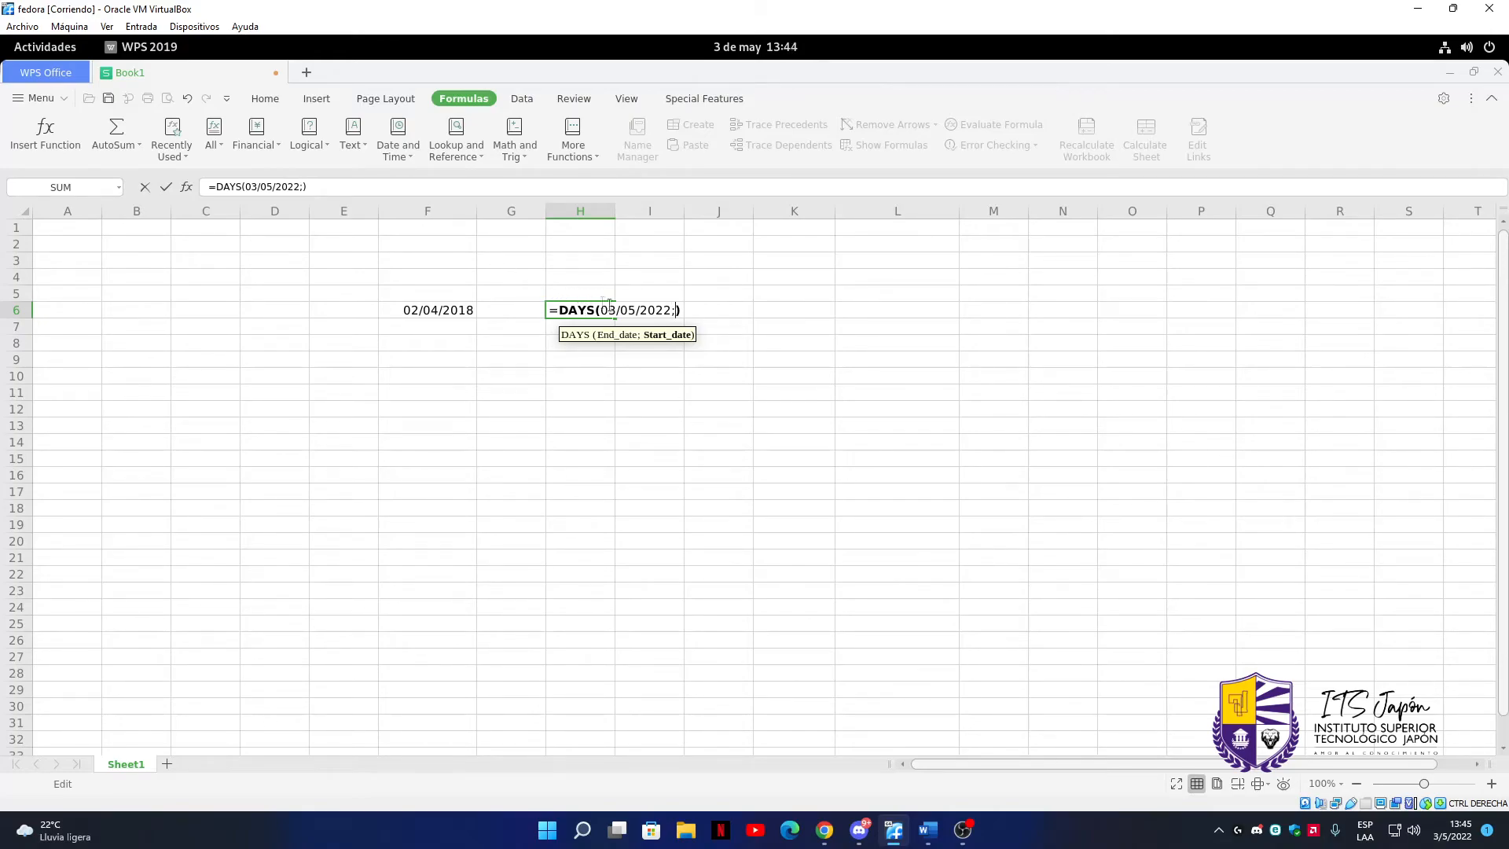
pyautogui.click(668, 296)
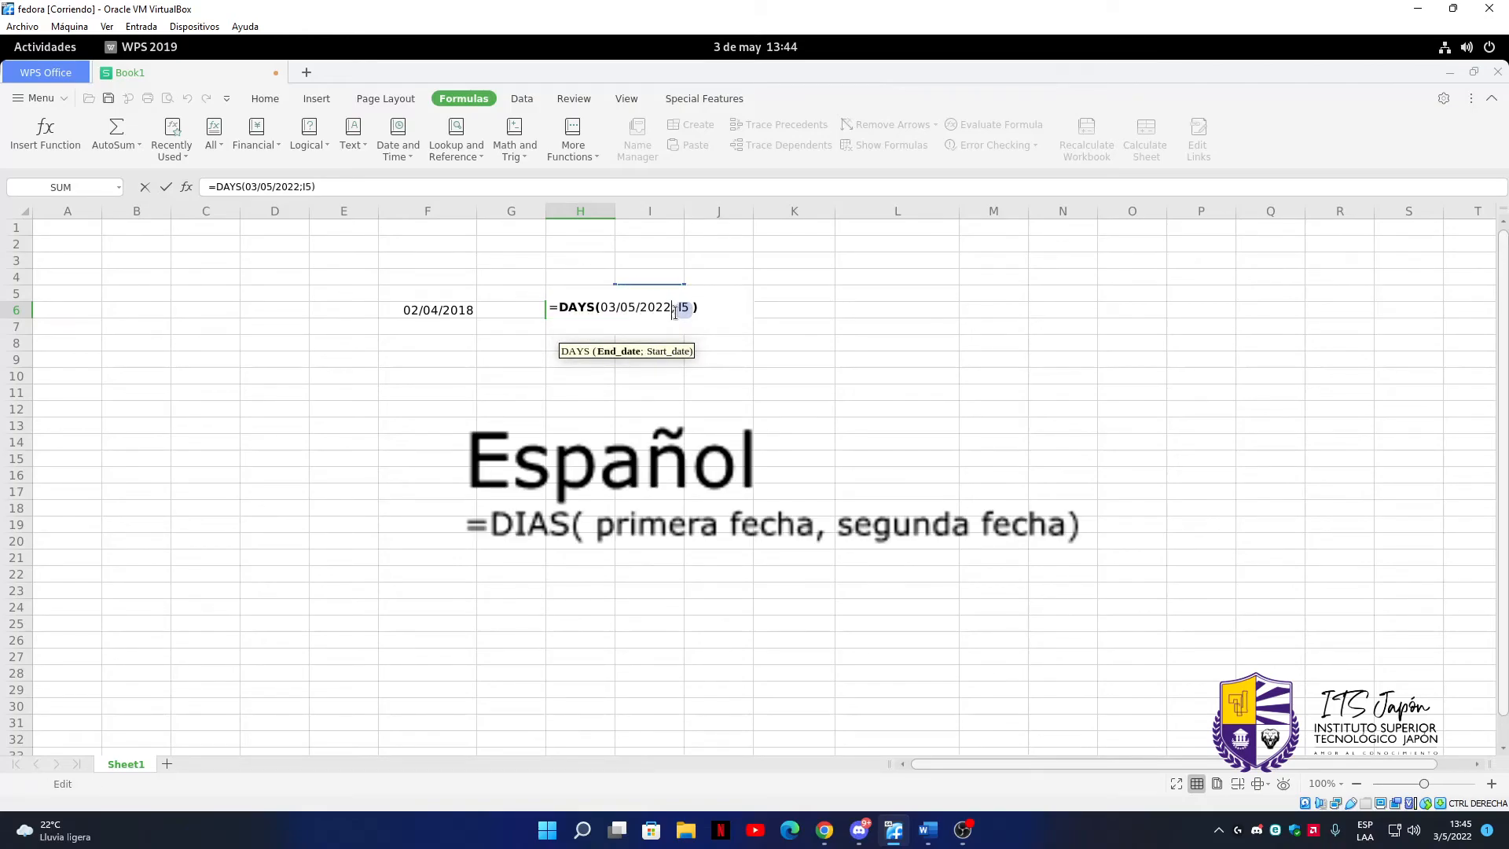
pyautogui.write('"')
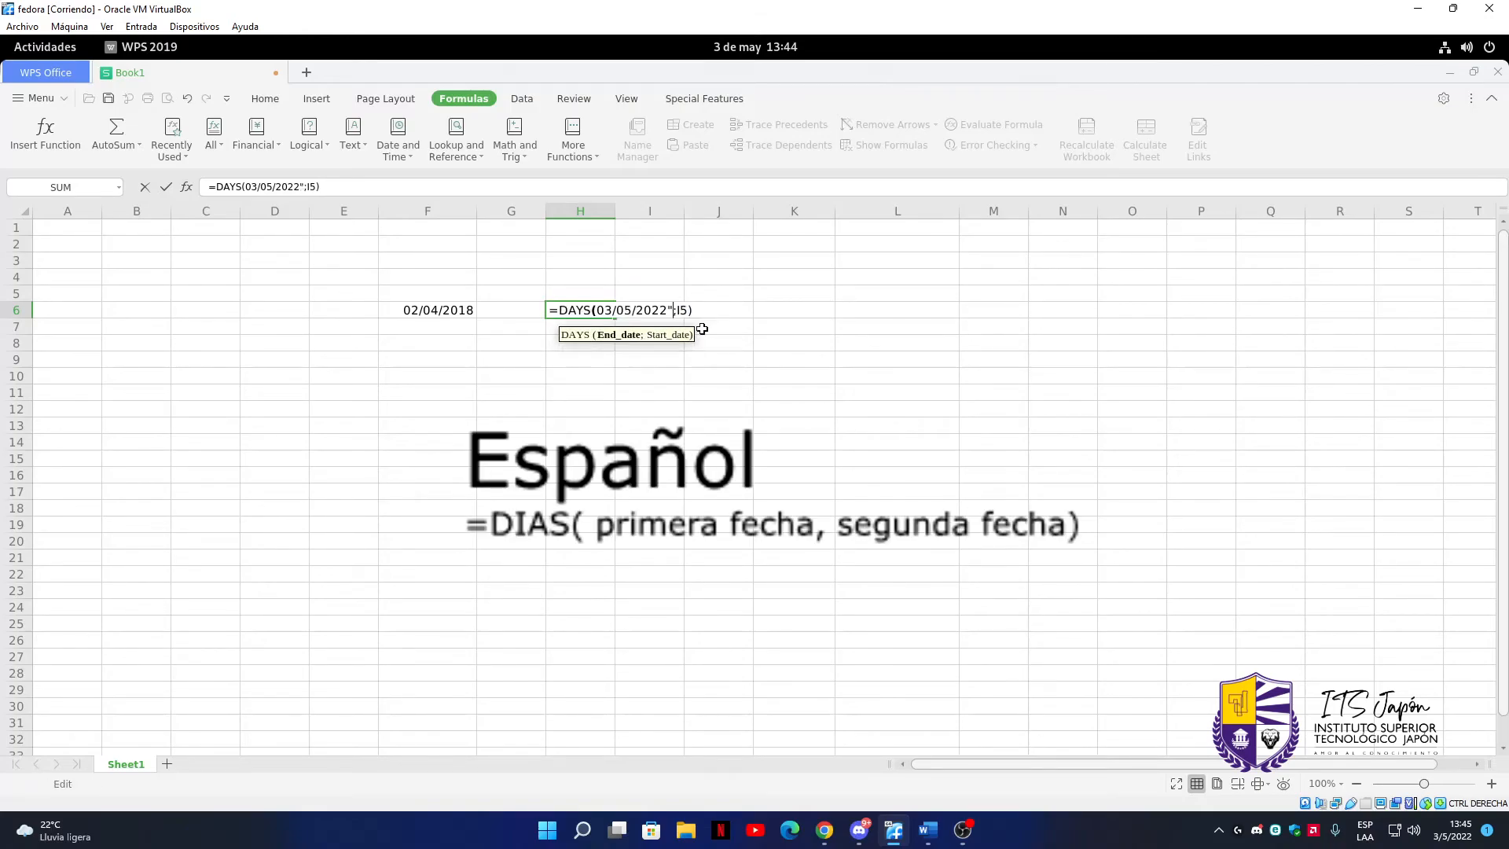
pyautogui.click(601, 310)
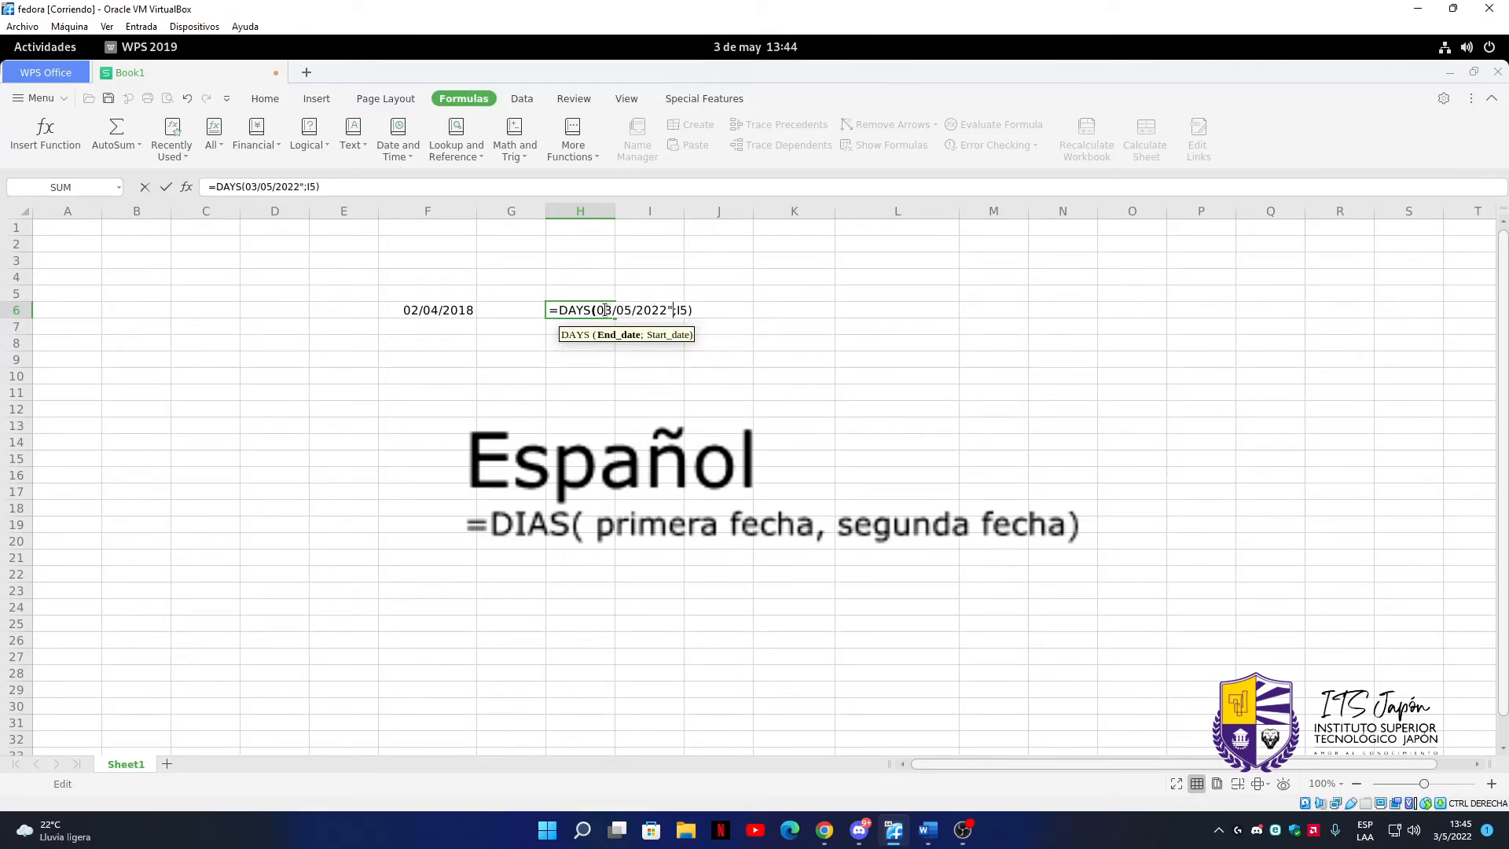
pyautogui.write('"')
pyautogui.click(704, 307)
pyautogui.press('BackSpace')
pyautogui.press('BackSpace')
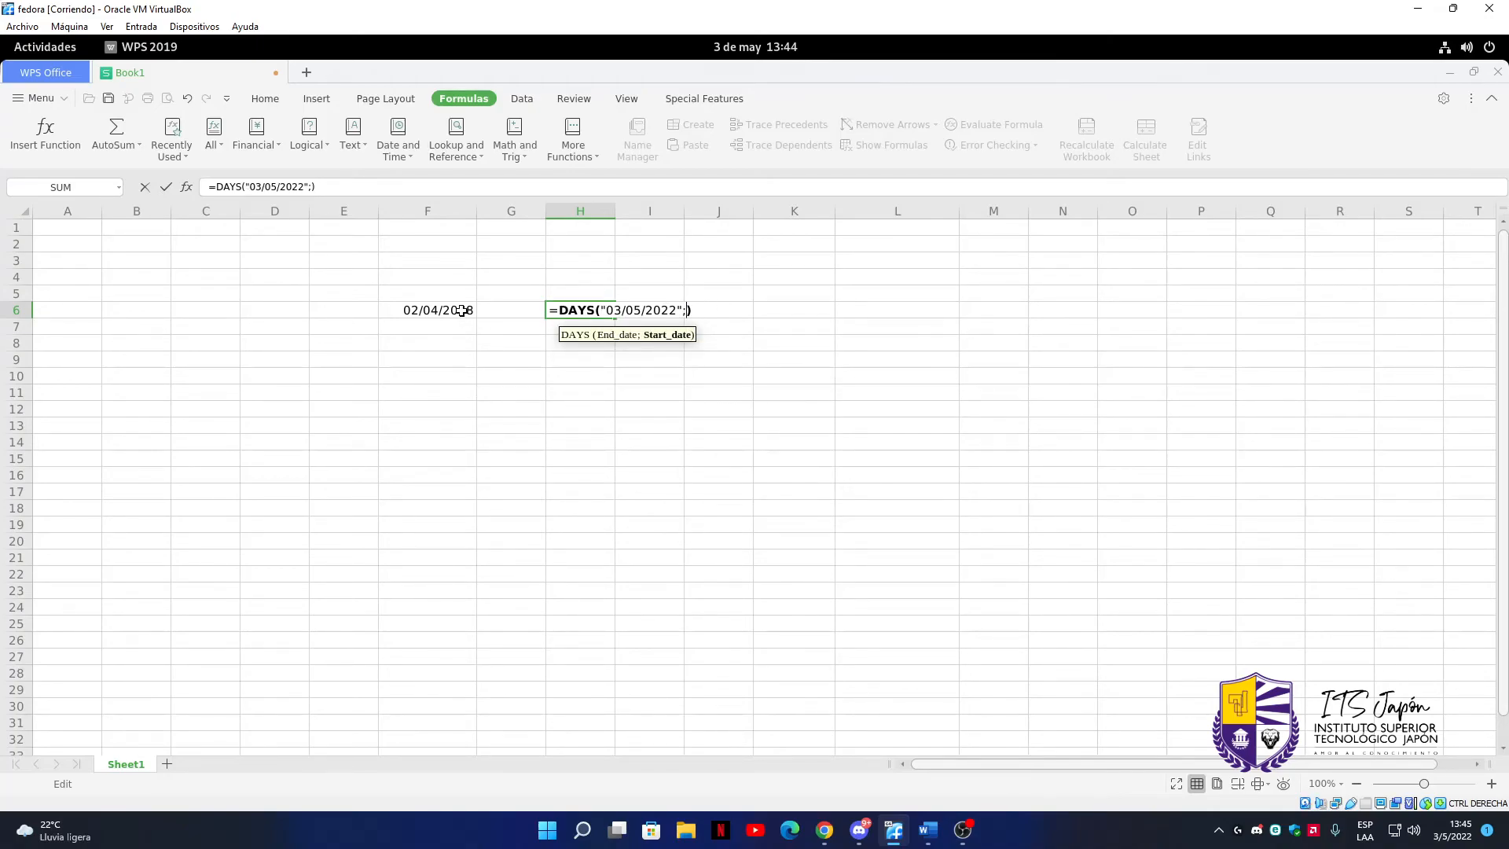
pyautogui.click(452, 311)
pyautogui.press('Return')
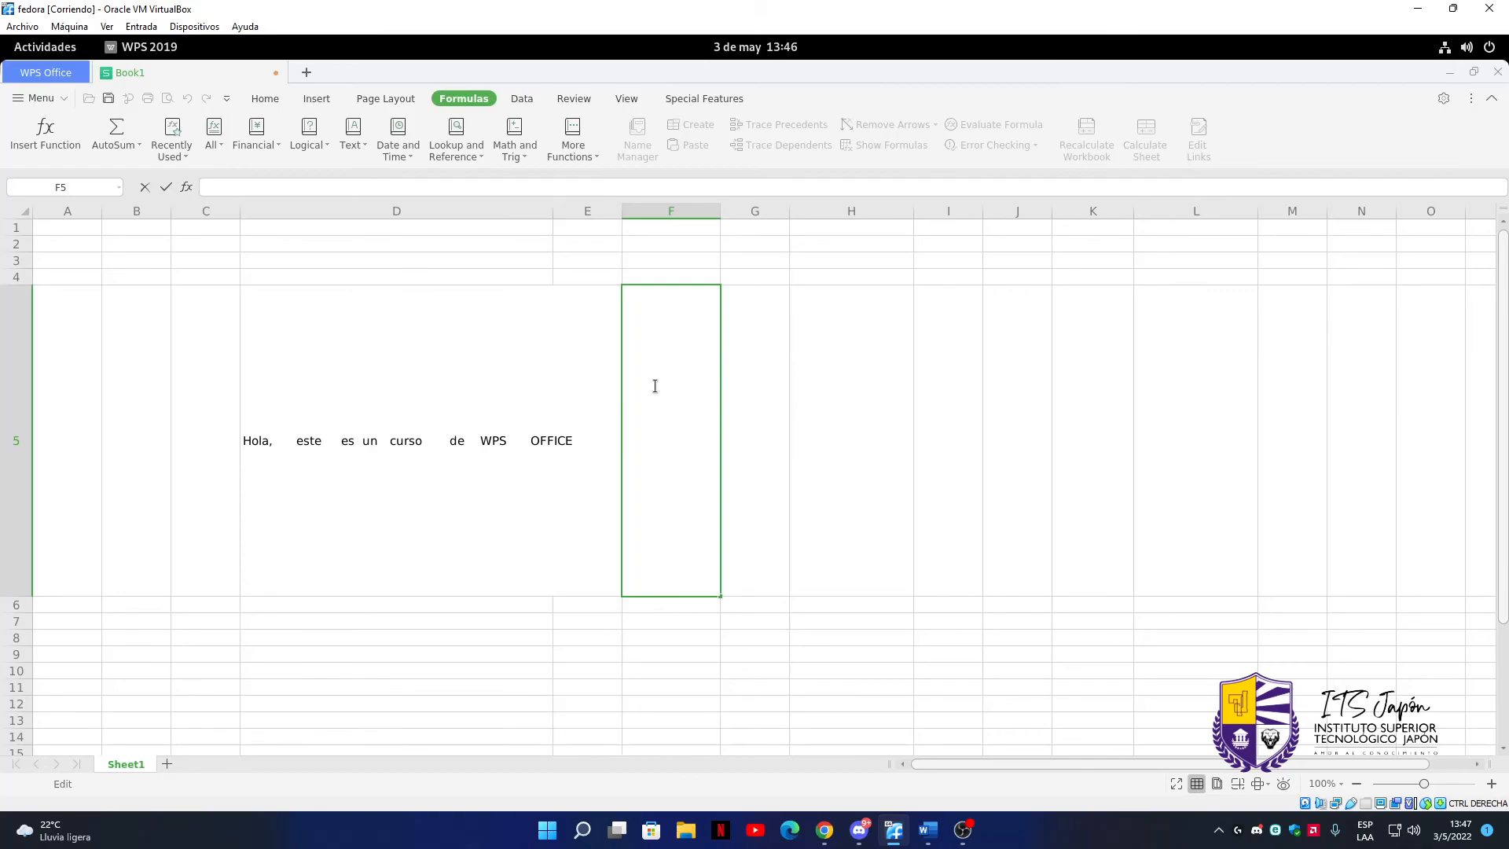
# Remove the extra spaces from the text of cell D5 with a TRIM formula in cell F5
pyautogui.write('=tri')
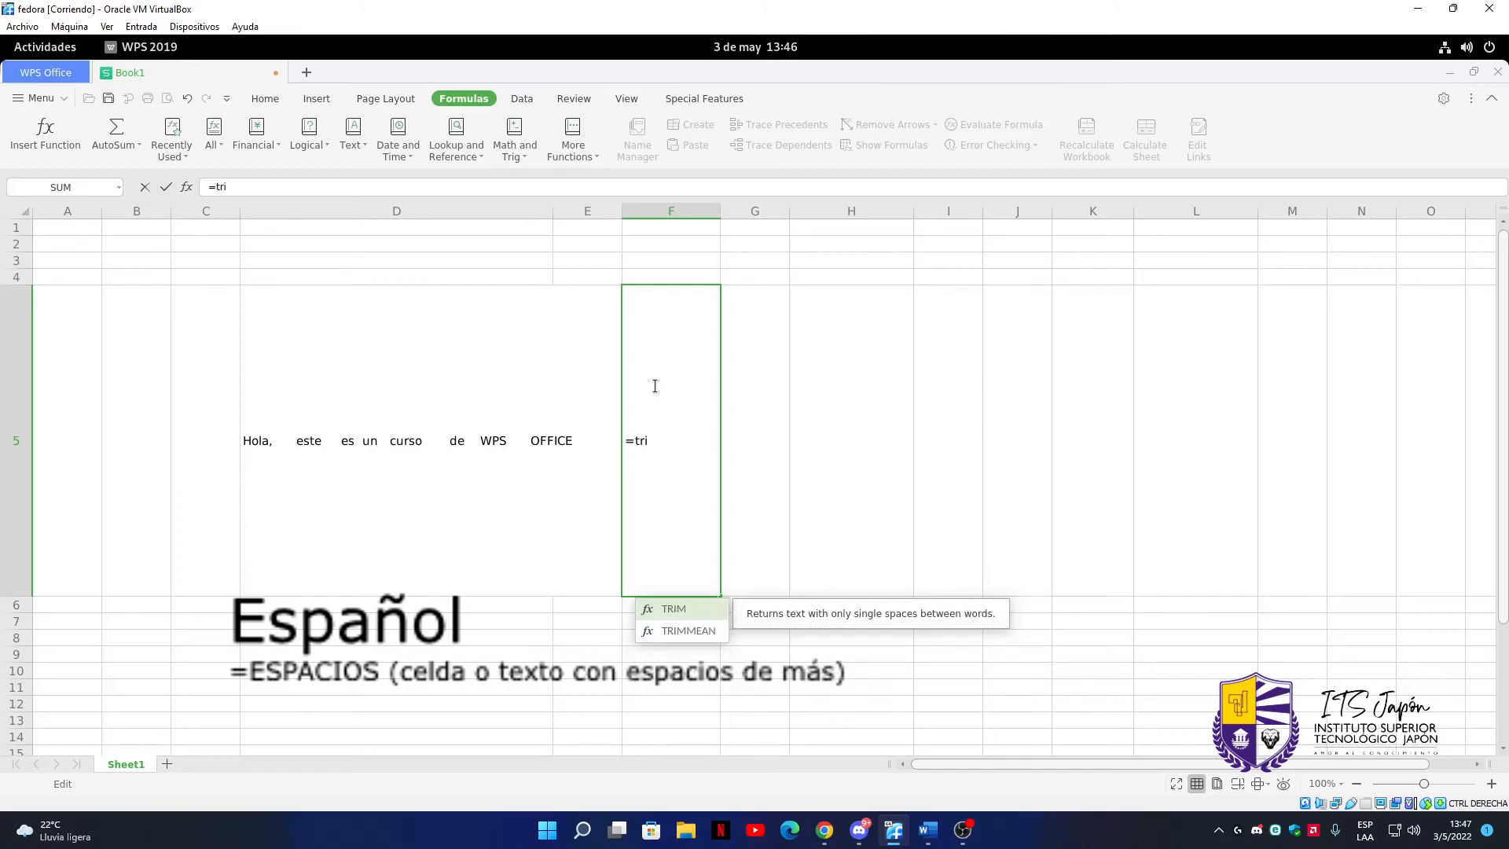
pyautogui.press('Tab')
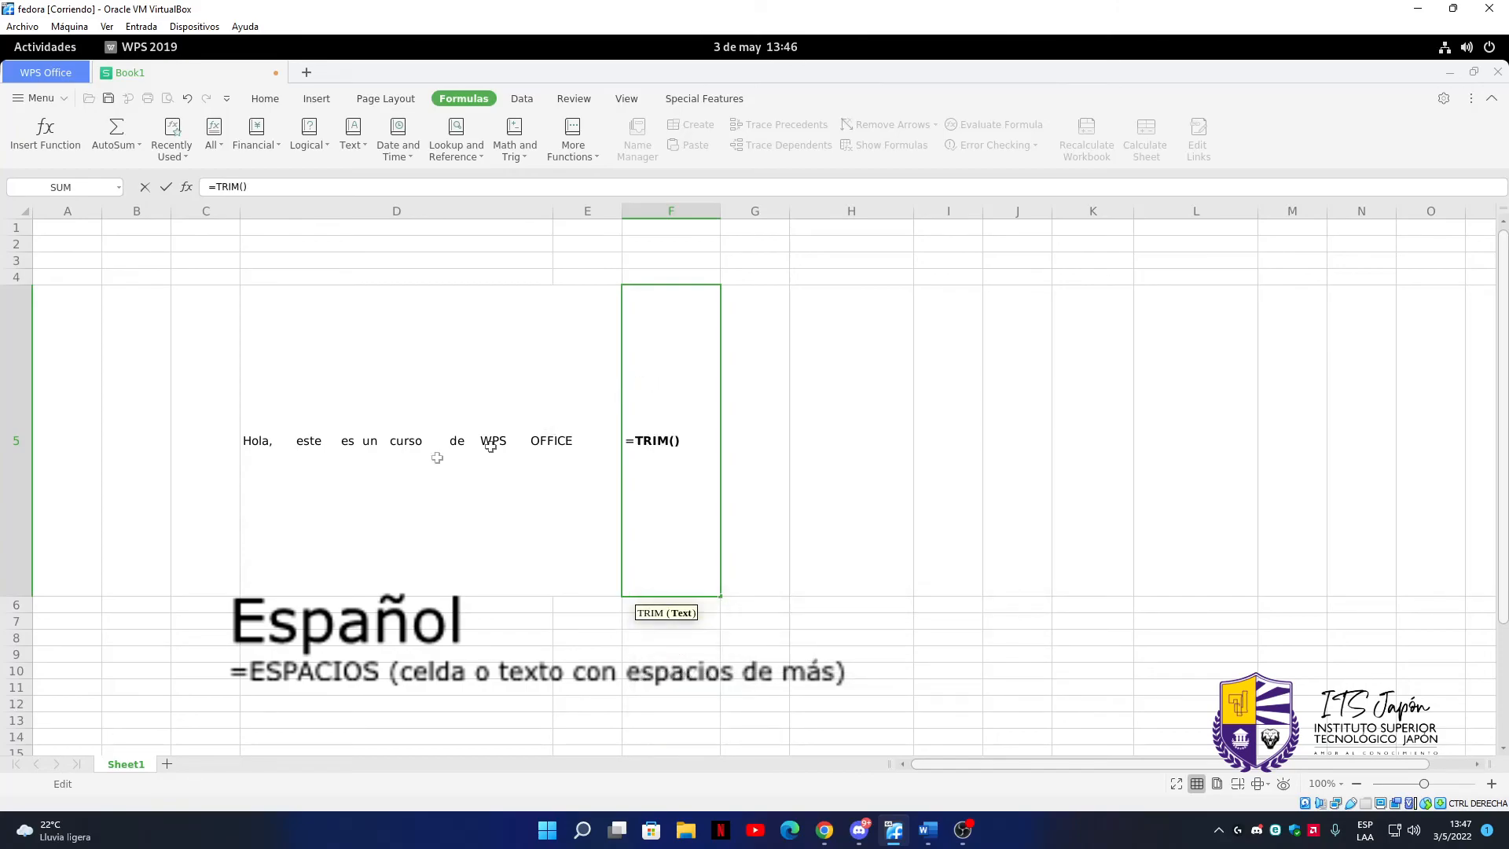
pyautogui.click(285, 442)
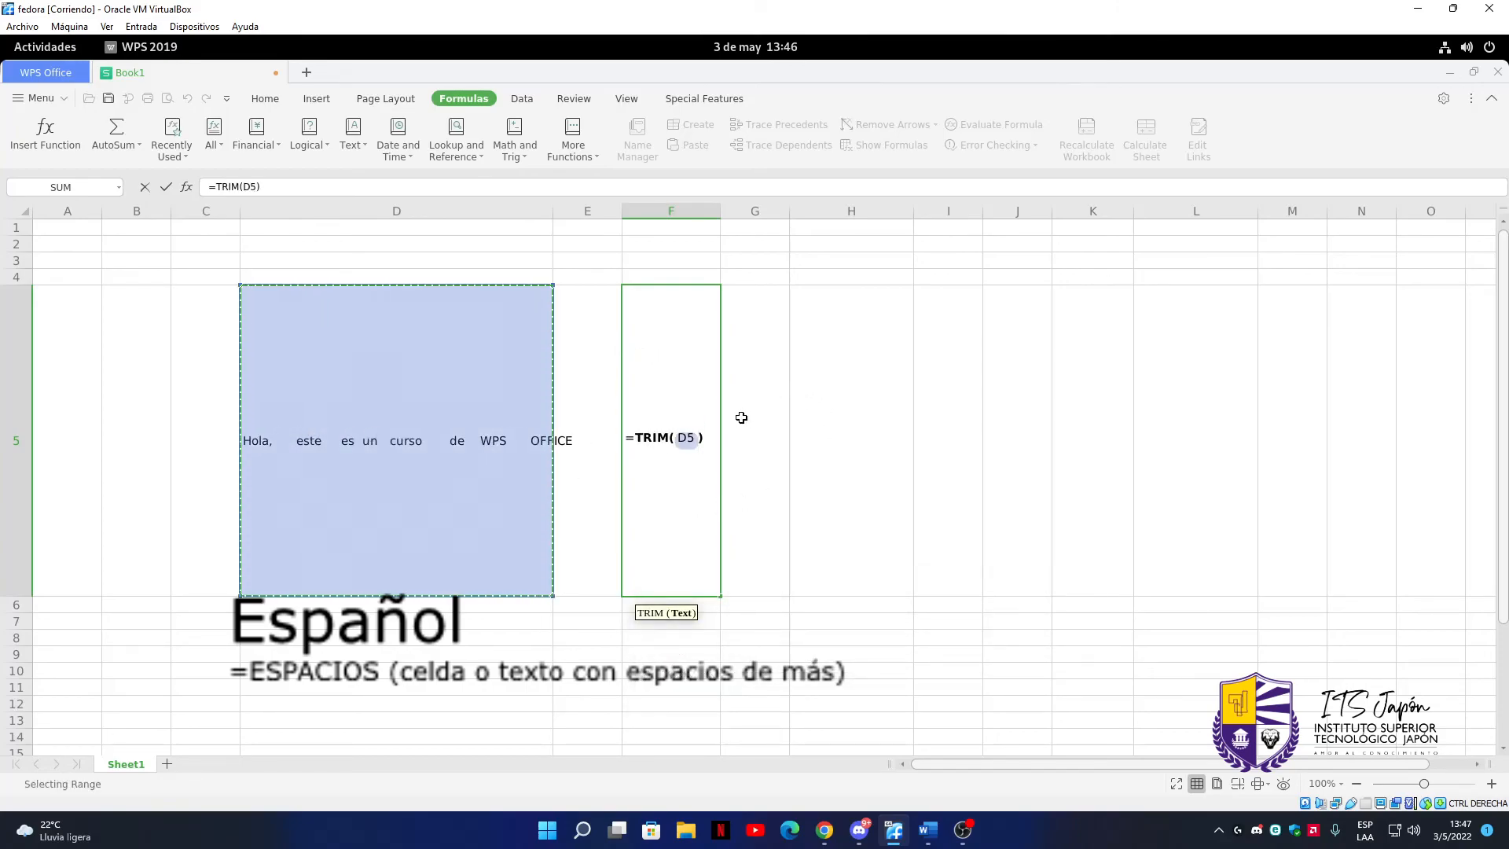
pyautogui.press('Return')
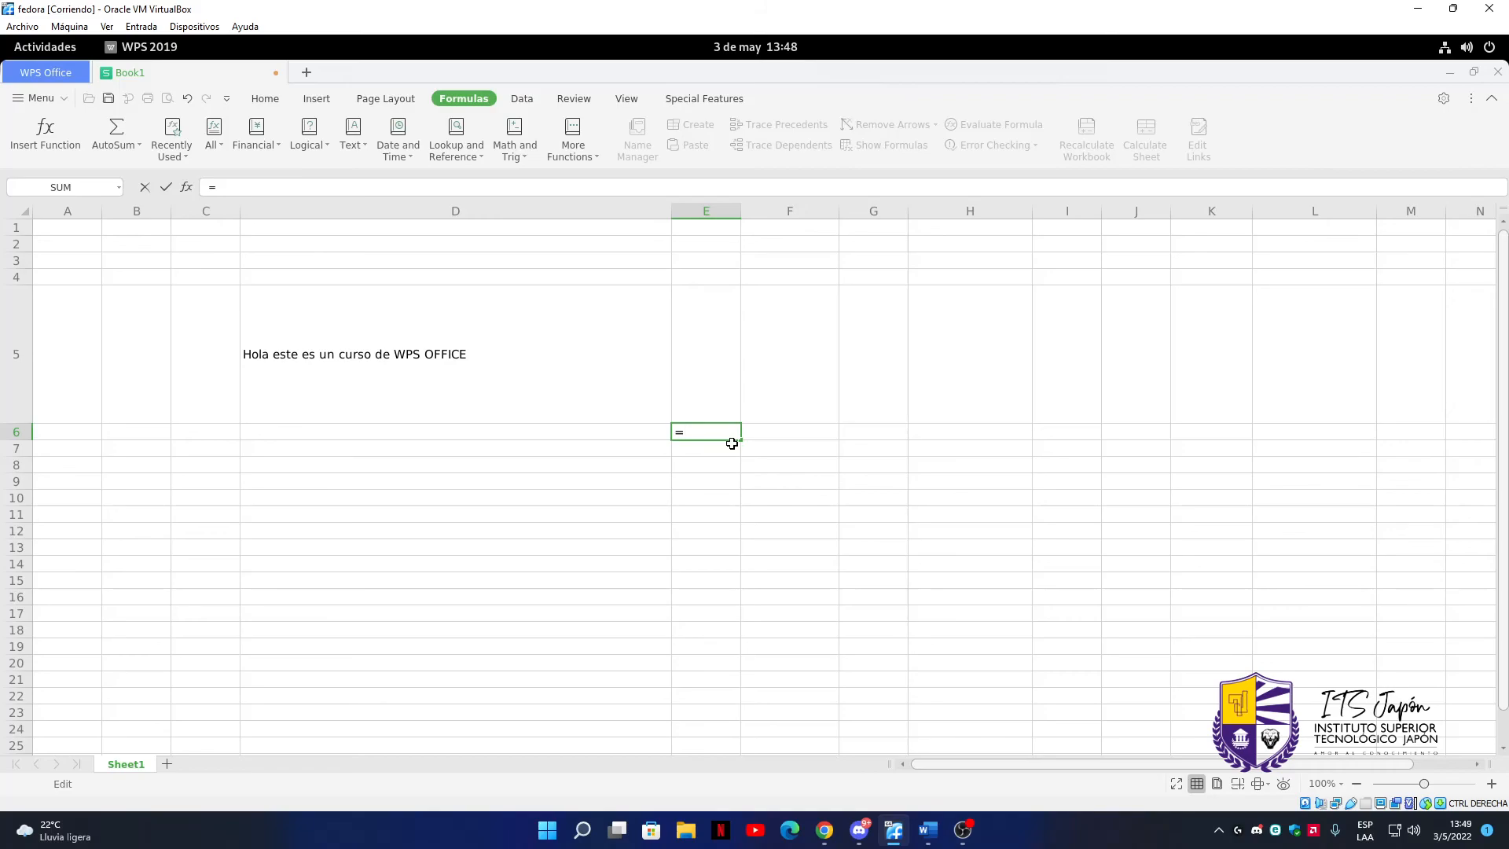
# Complete the formula in cell E6 with the FIND function to locate "Hola" within the text of cell D5
pyautogui.write('find')
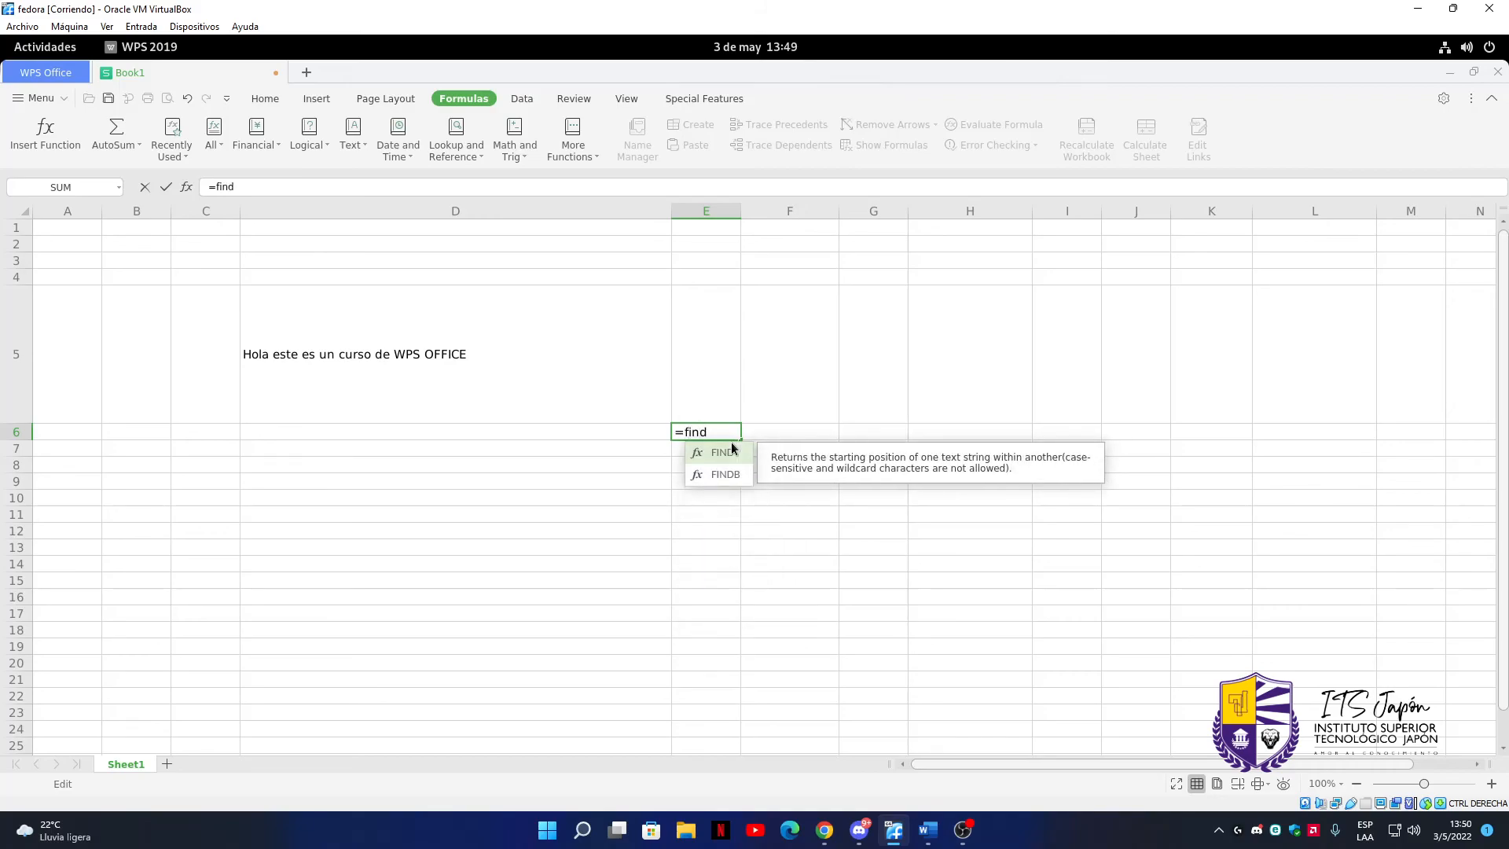
pyautogui.press('Tab')
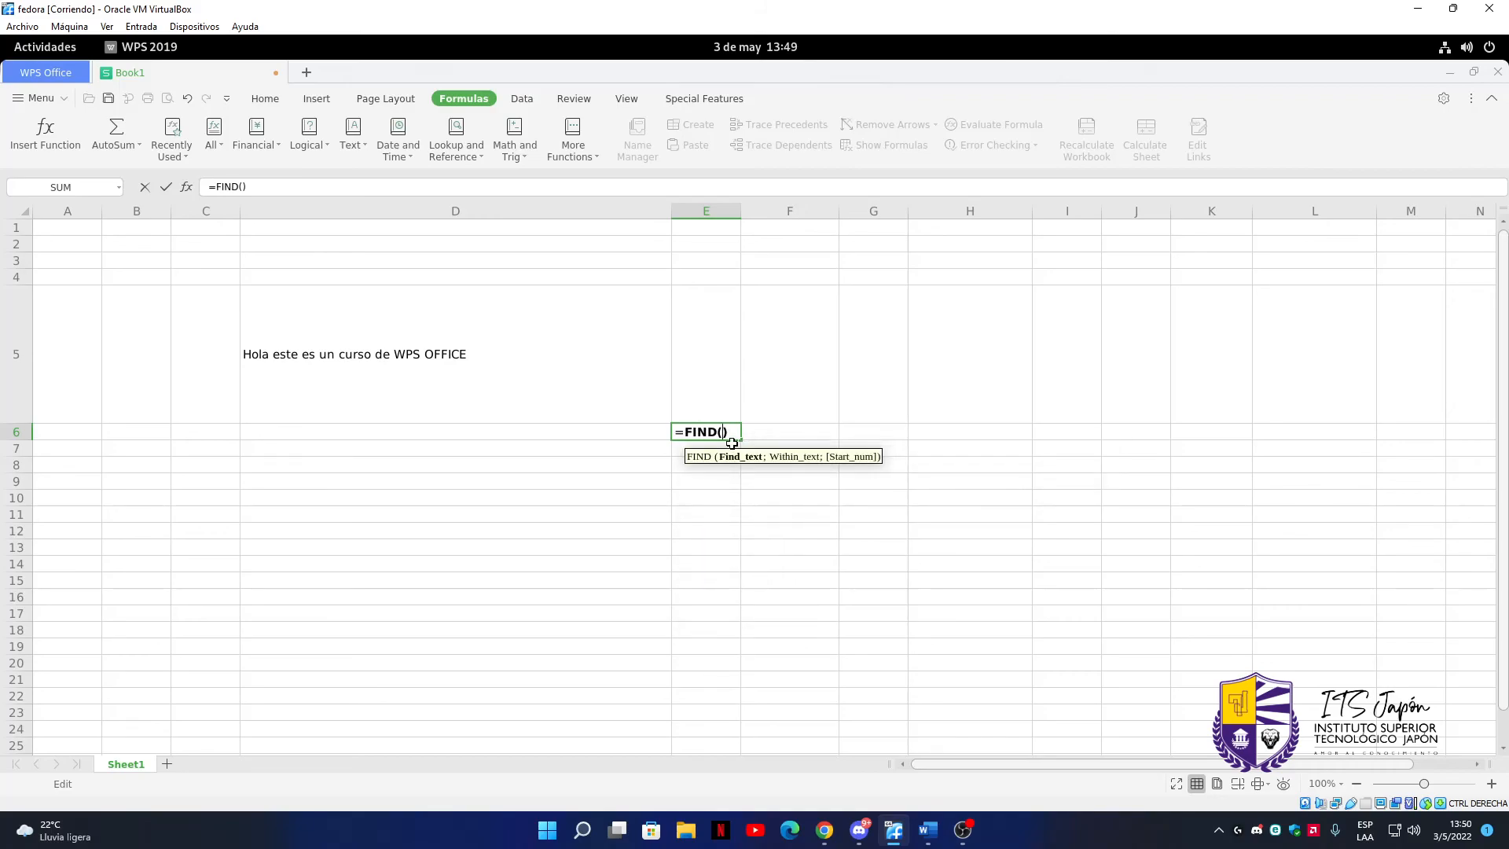
pyautogui.write('"Hola')
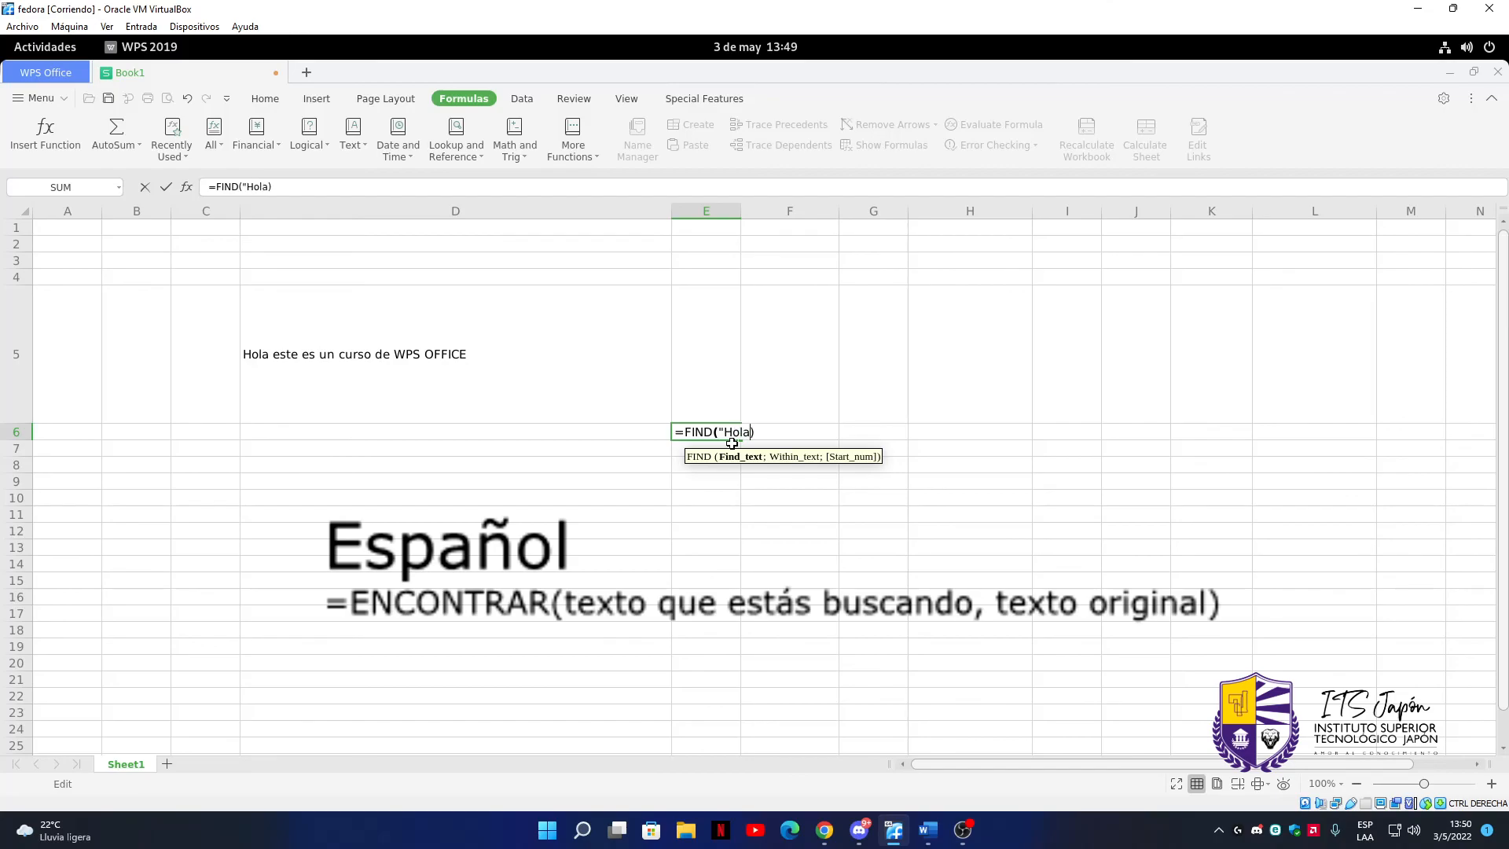
pyautogui.write('";')
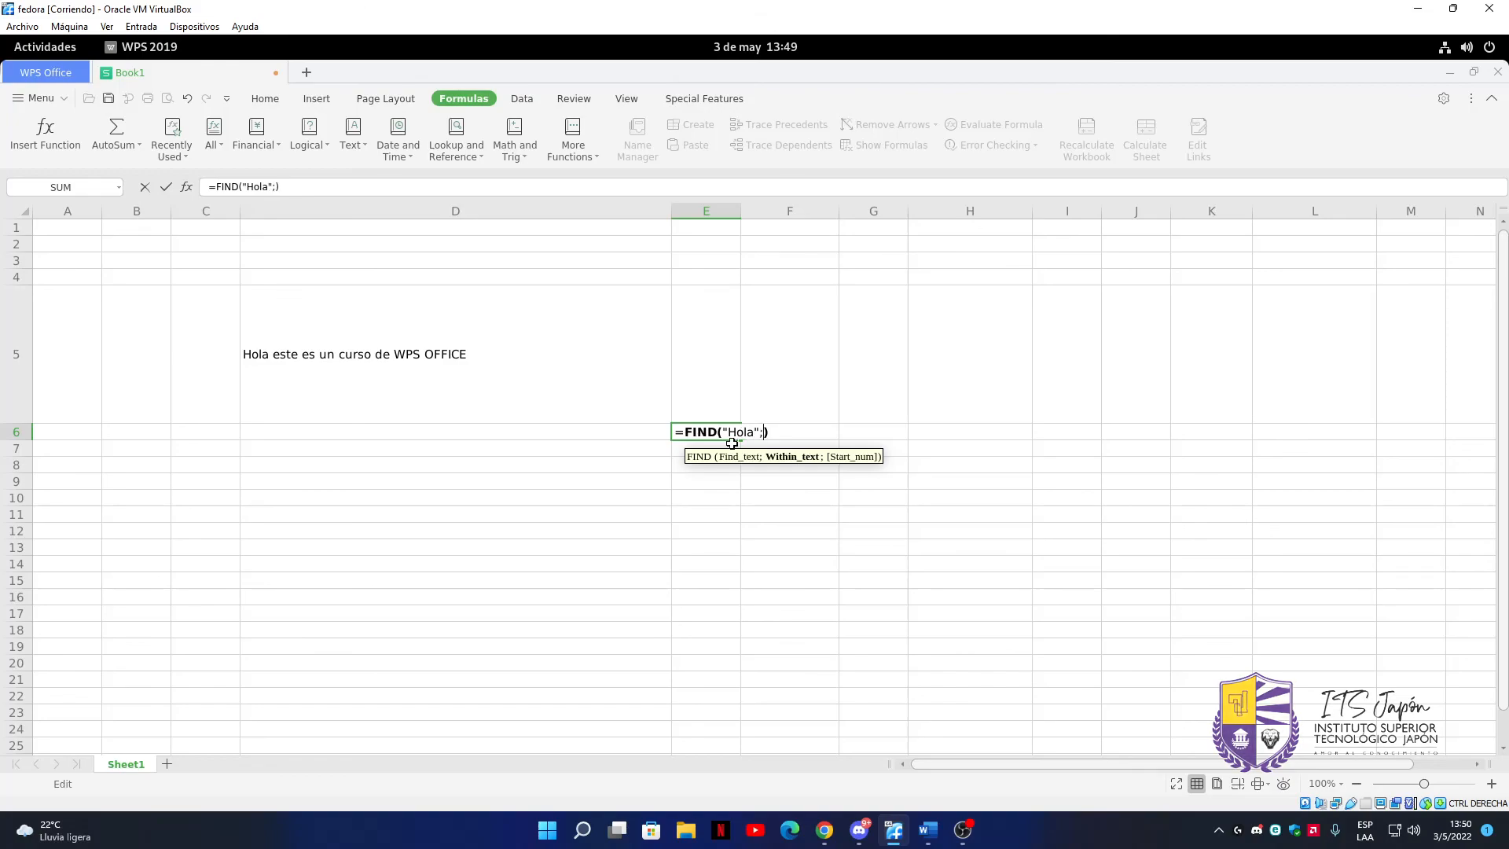
pyautogui.click(280, 334)
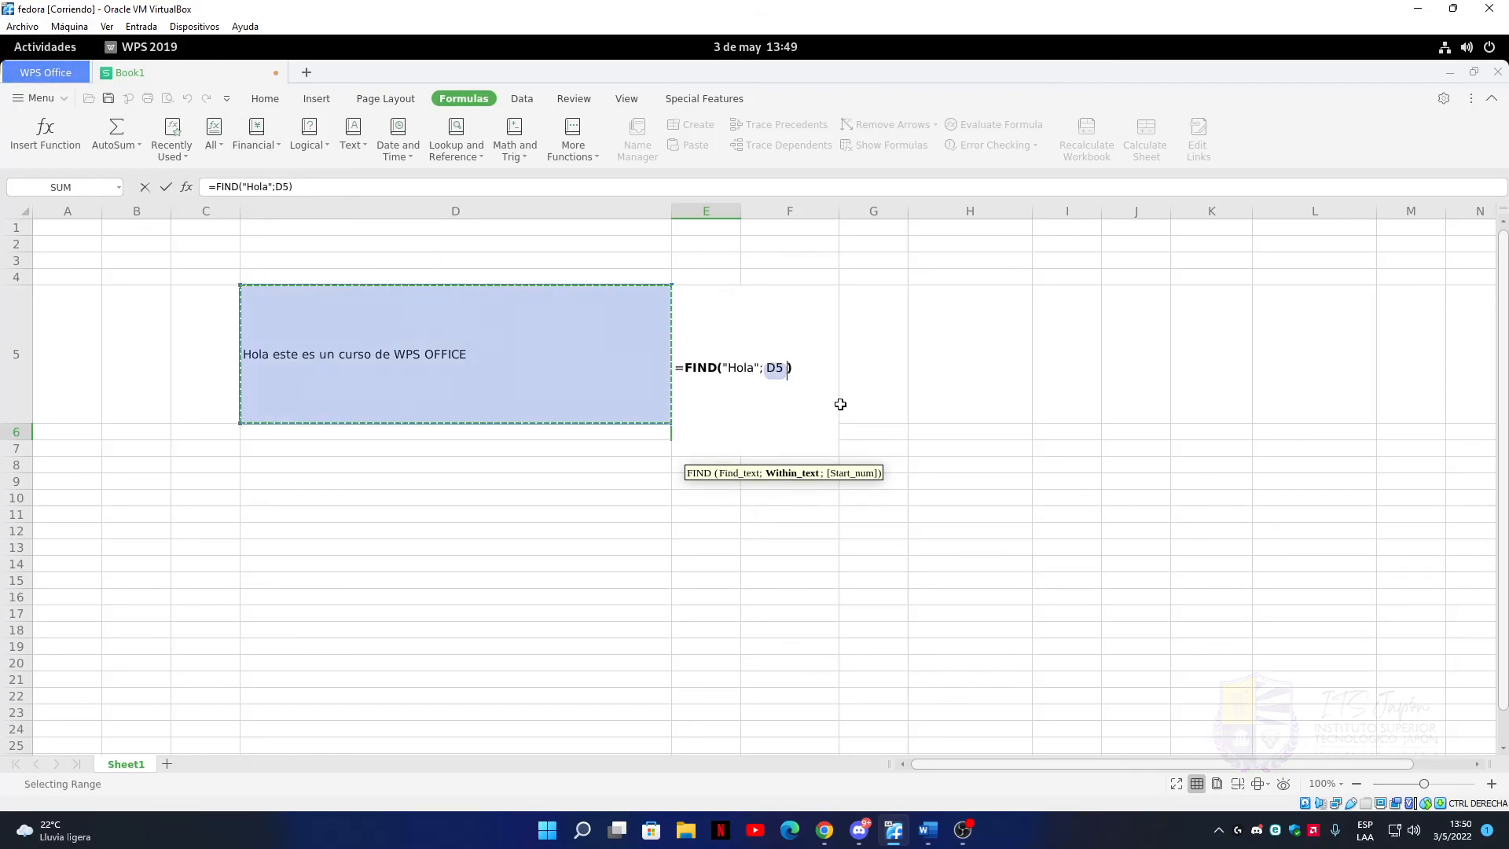
pyautogui.press('Return')
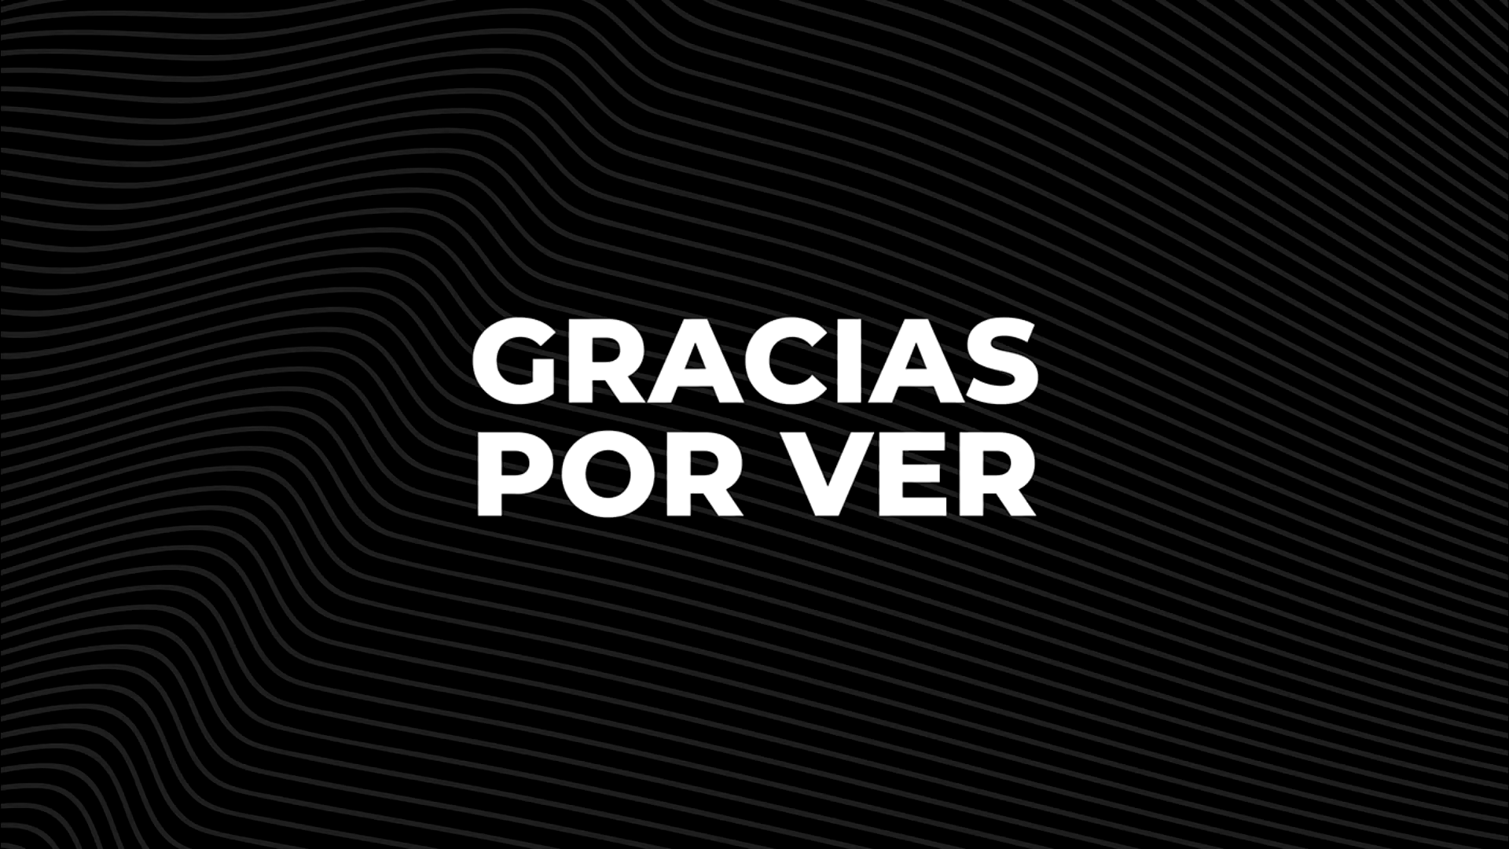